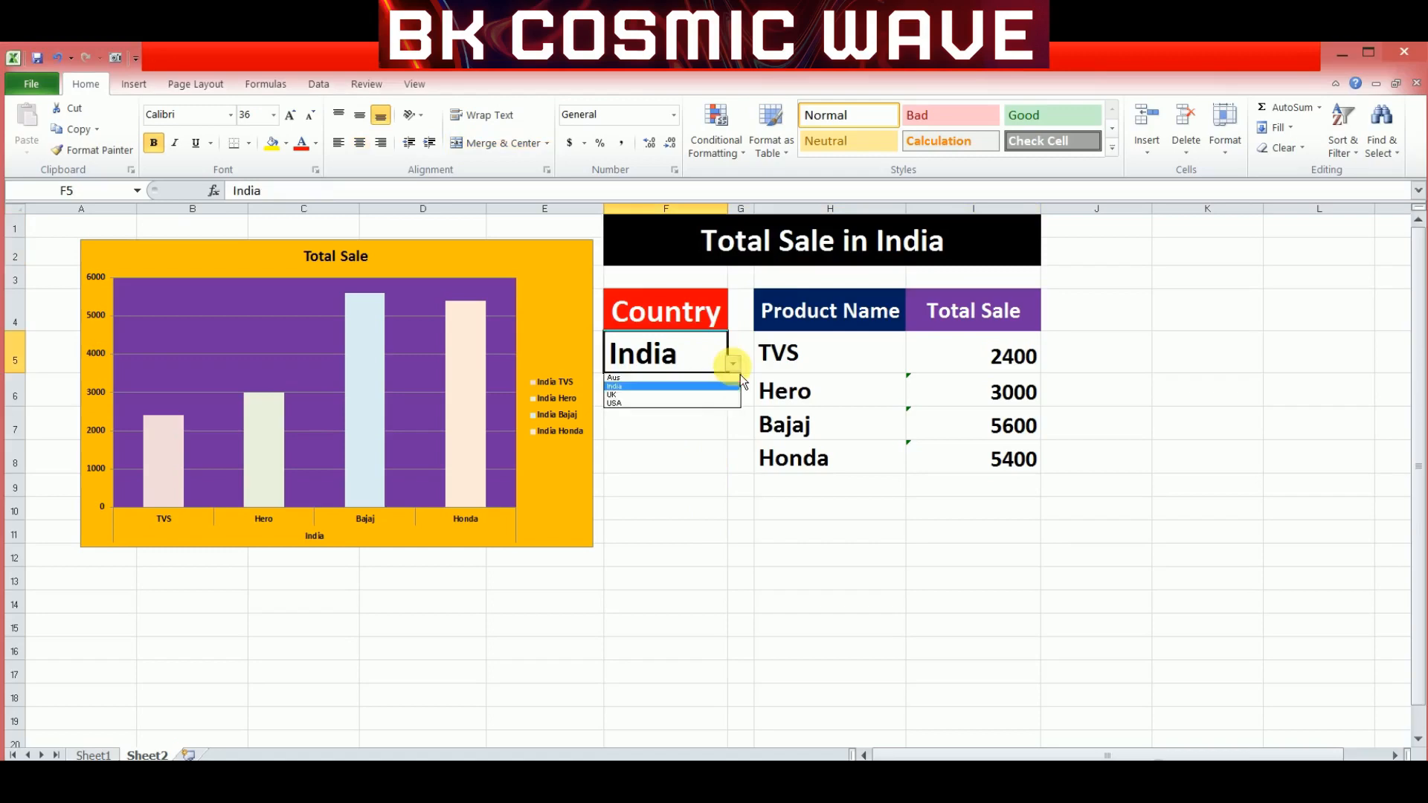
Step: Switch the Country selection in F5 to USA, Aus and UK in turn to examine how the sales table and chart respond
left_click(671, 405)
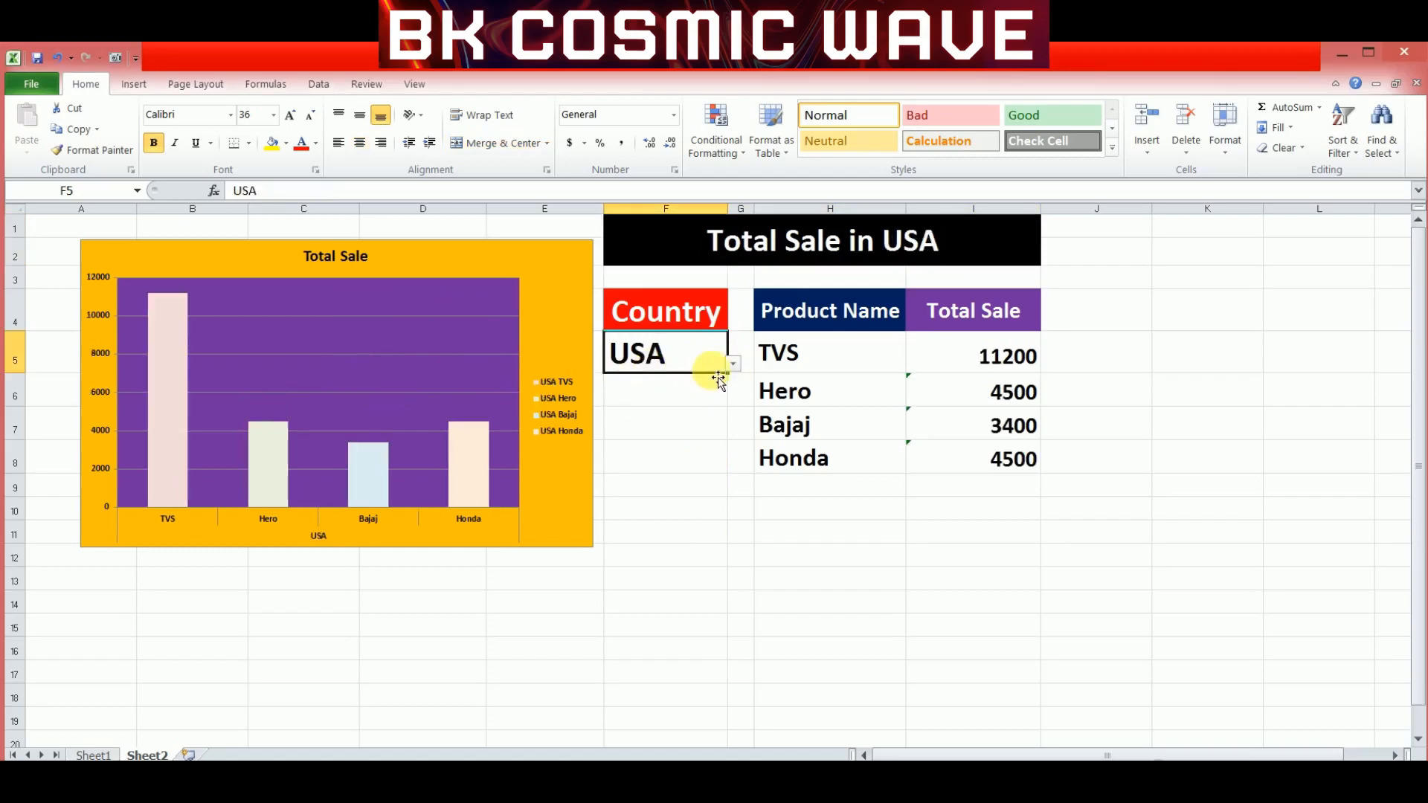
left_click(733, 364)
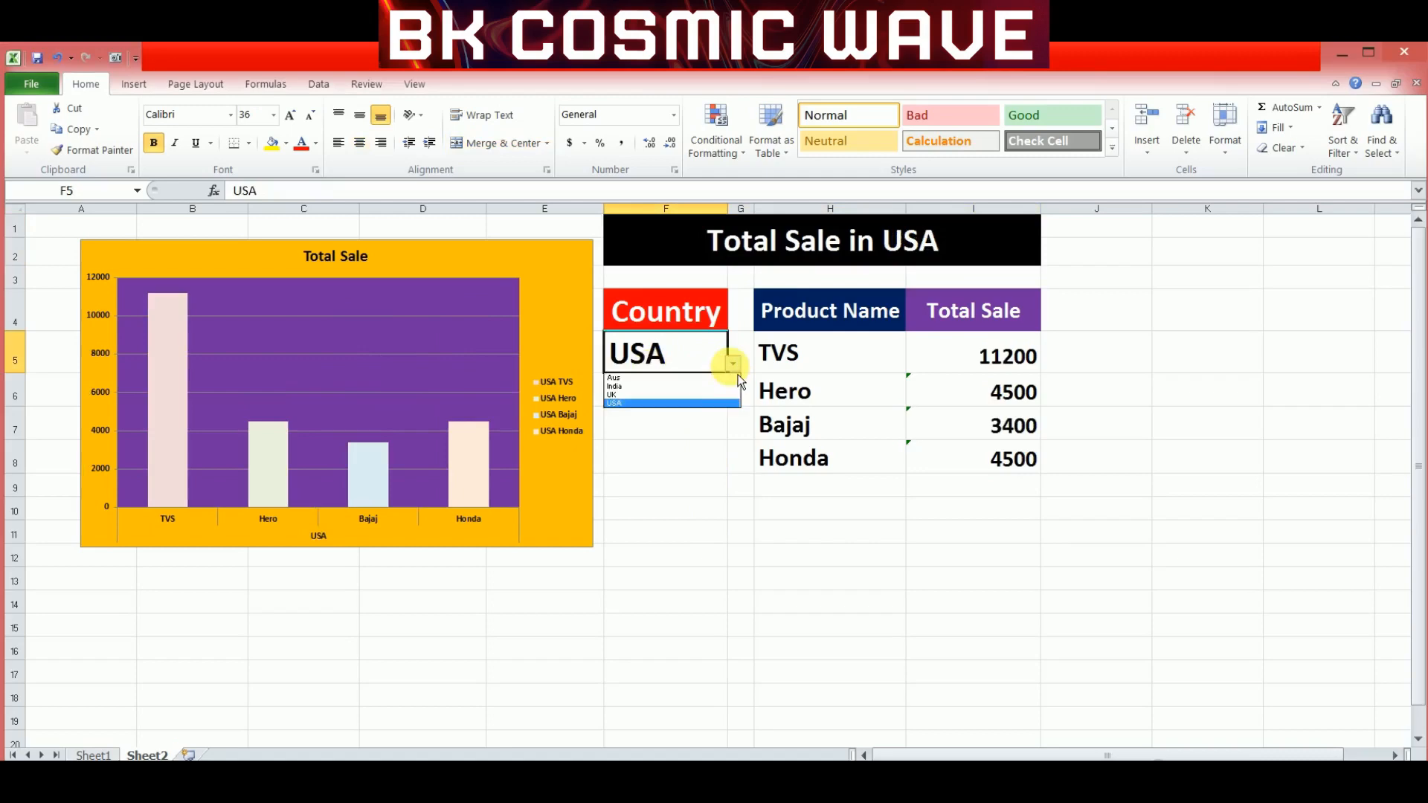
left_click(638, 378)
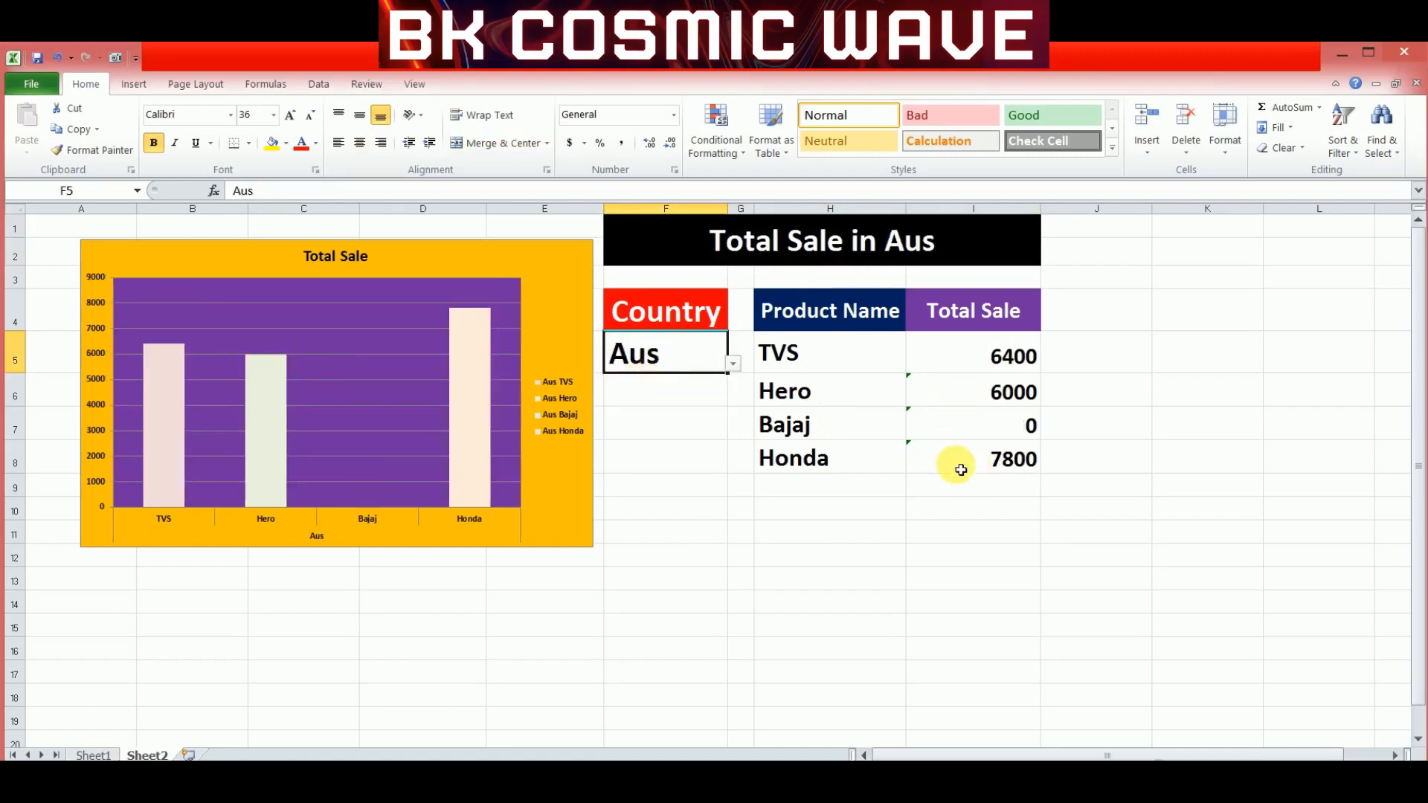
left_click(734, 364)
left_click(660, 399)
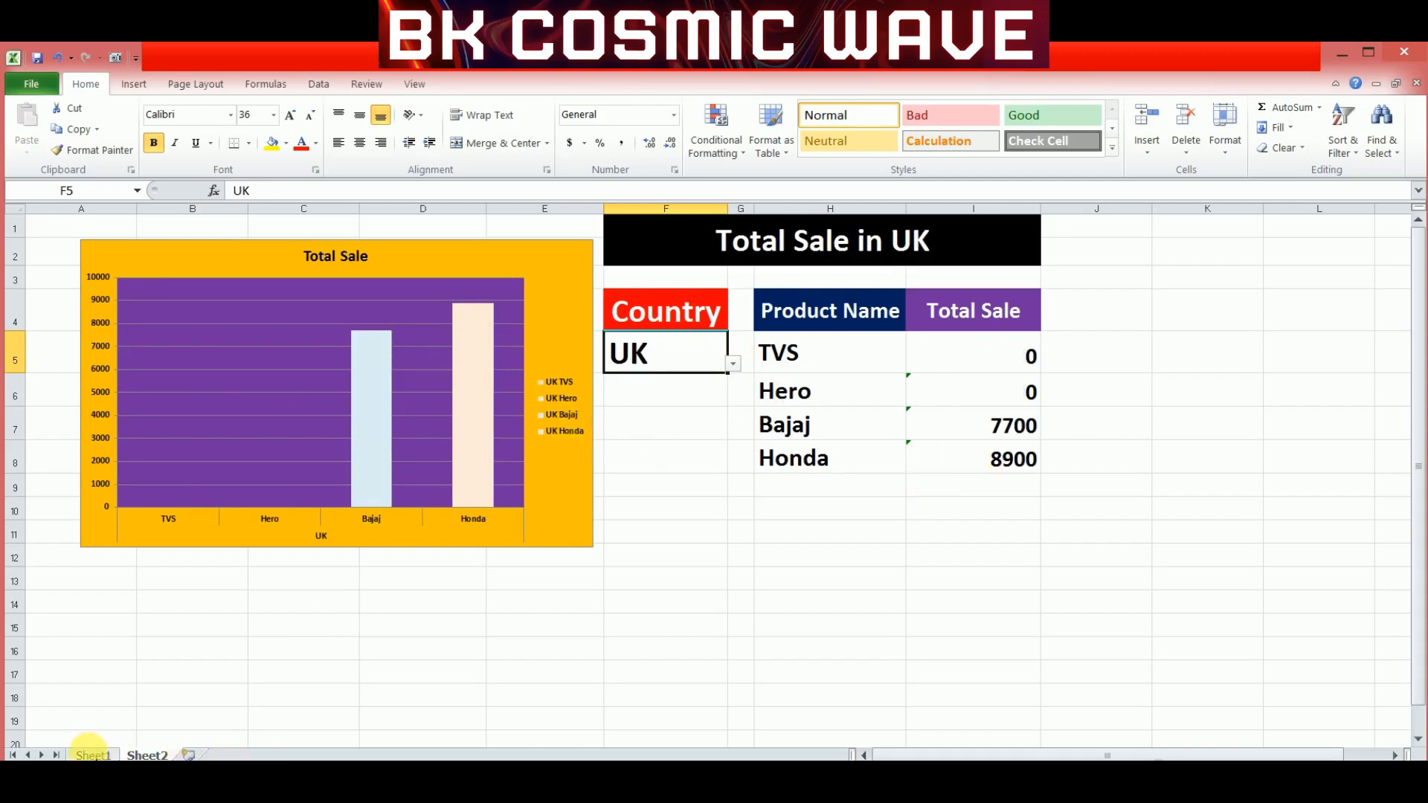
Step: Examine the source sales data on Sheet1 and the empty report layout on Sheet2, returning to Sheet1
left_click(93, 755)
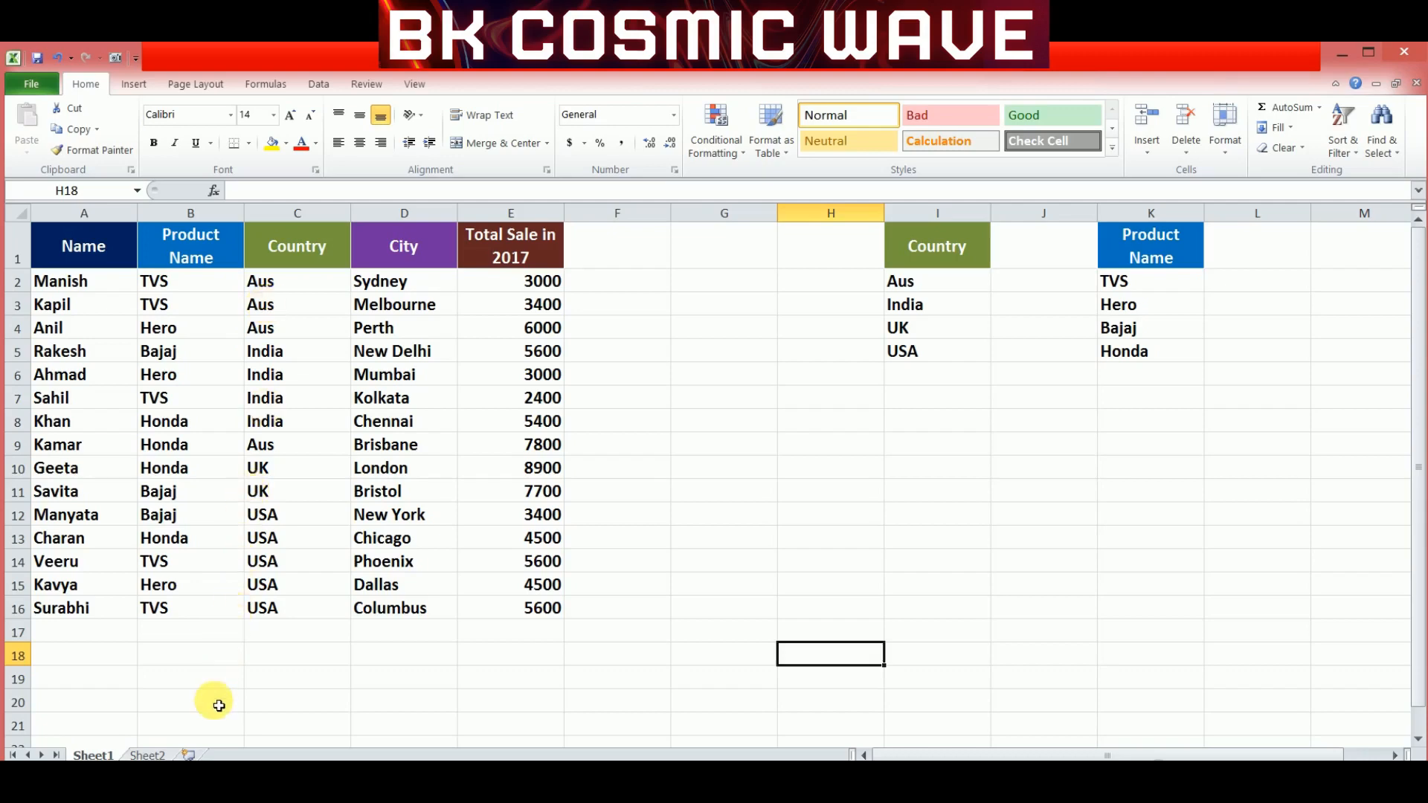
left_click(147, 754)
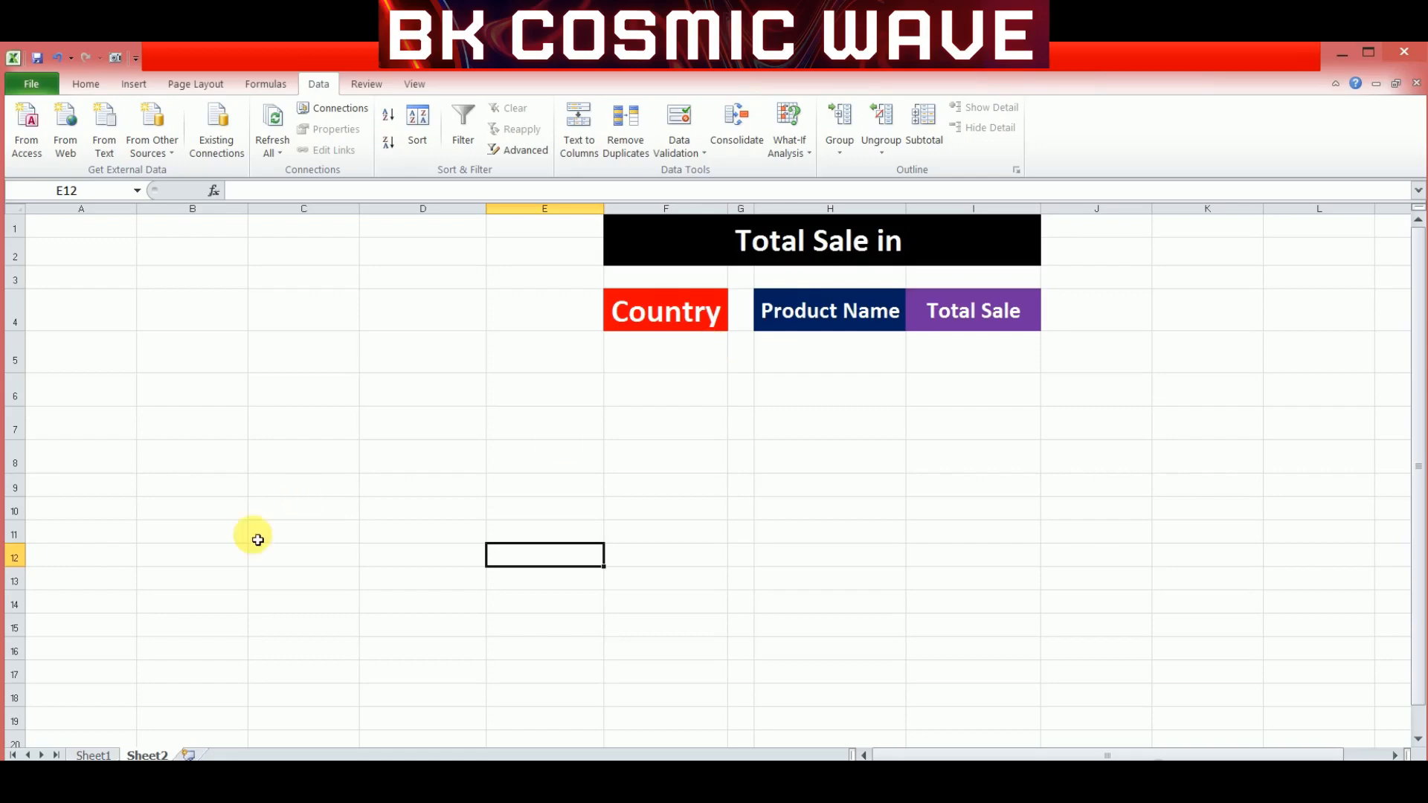
left_click(93, 755)
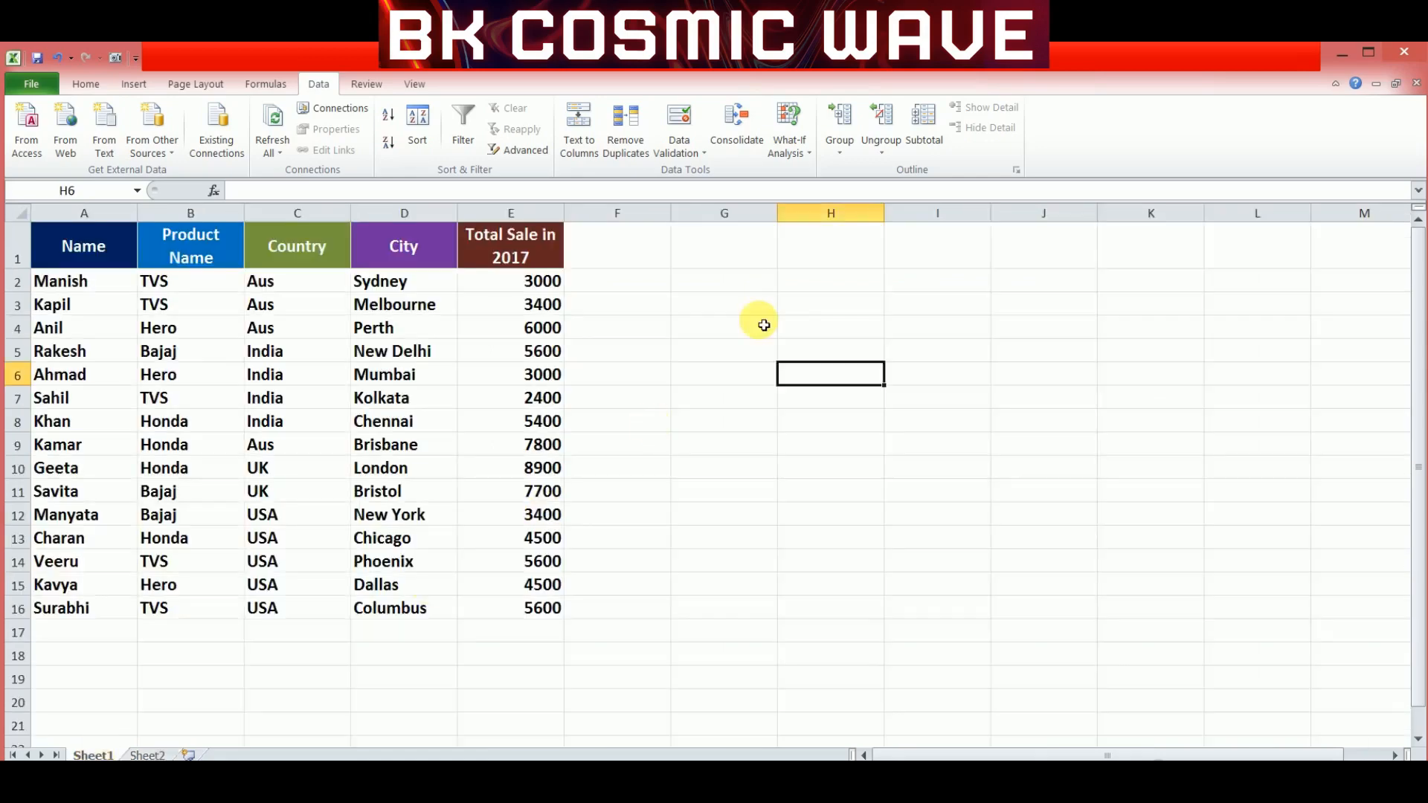
left_click(855, 266)
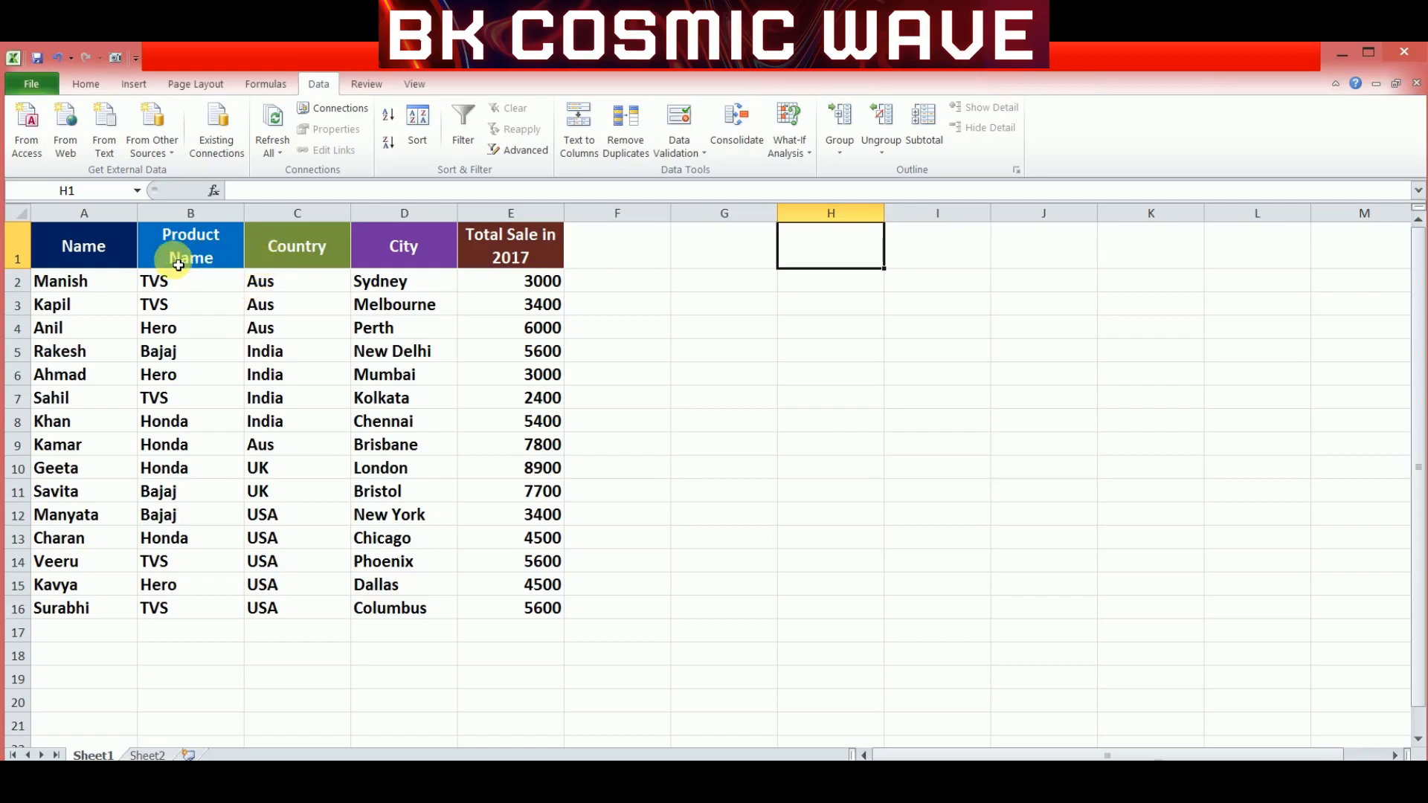
Step: Set up an Advanced Filter that copies to another location, with the Country column C1:C16 as the list range
left_click_drag(281, 245, 284, 610)
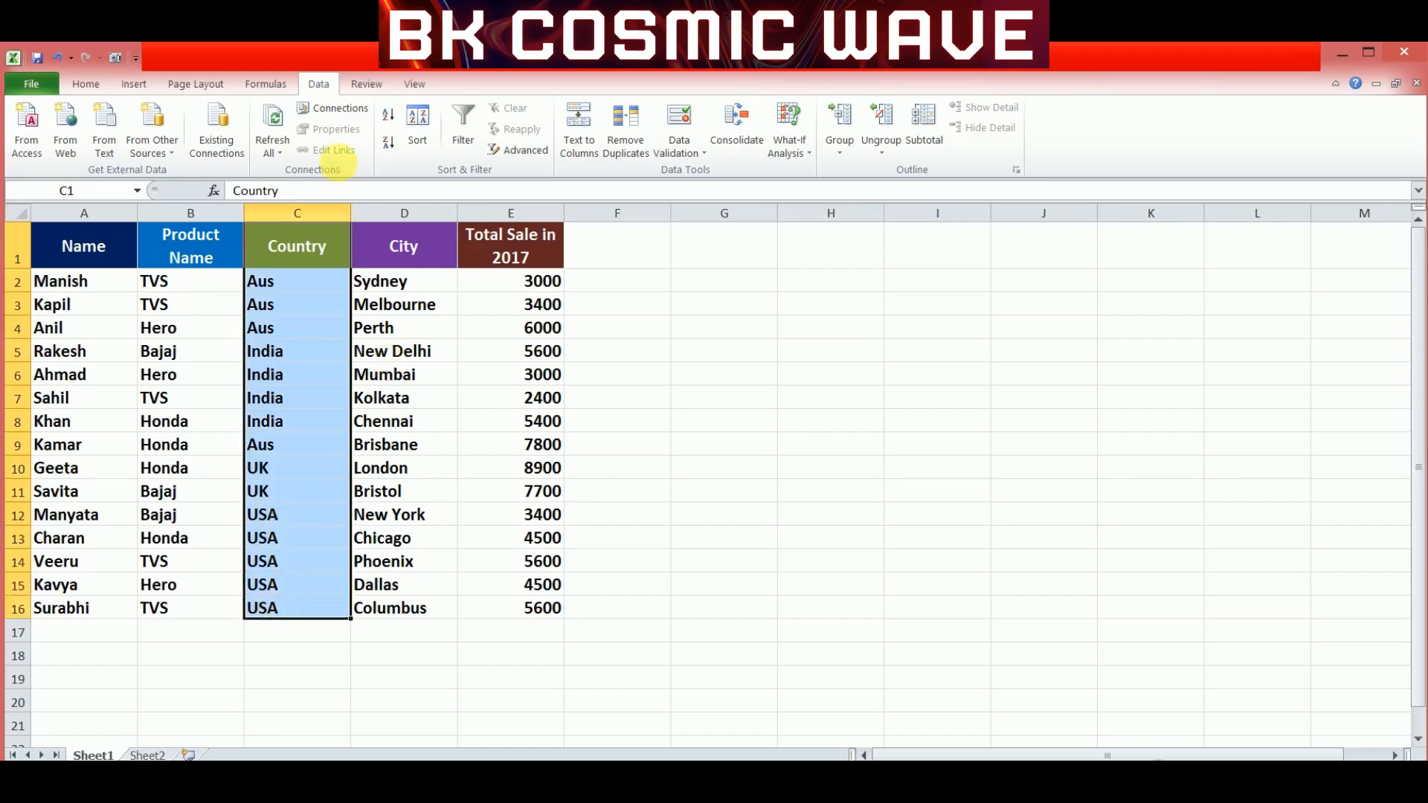
left_click(542, 159)
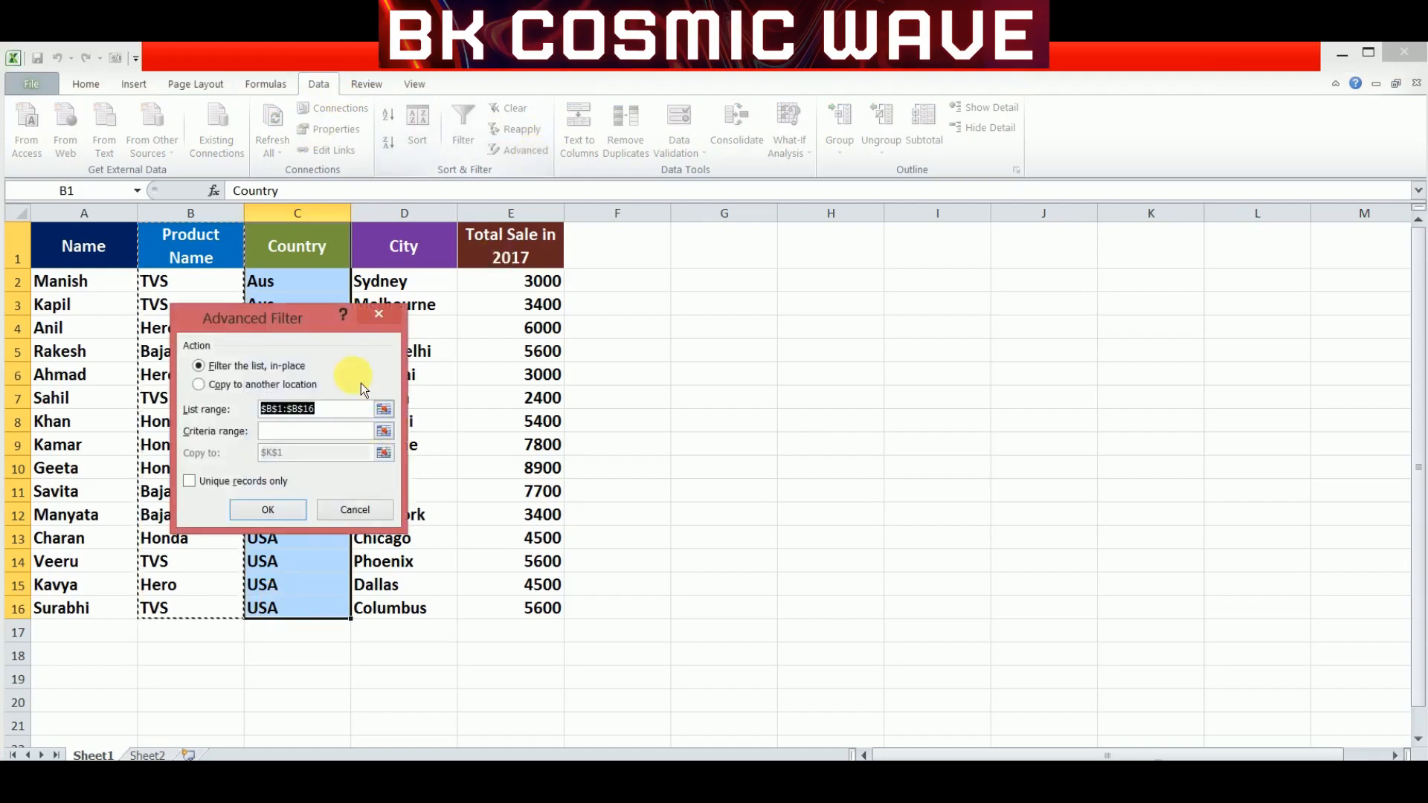
left_click_drag(311, 306, 761, 337)
left_click(730, 427)
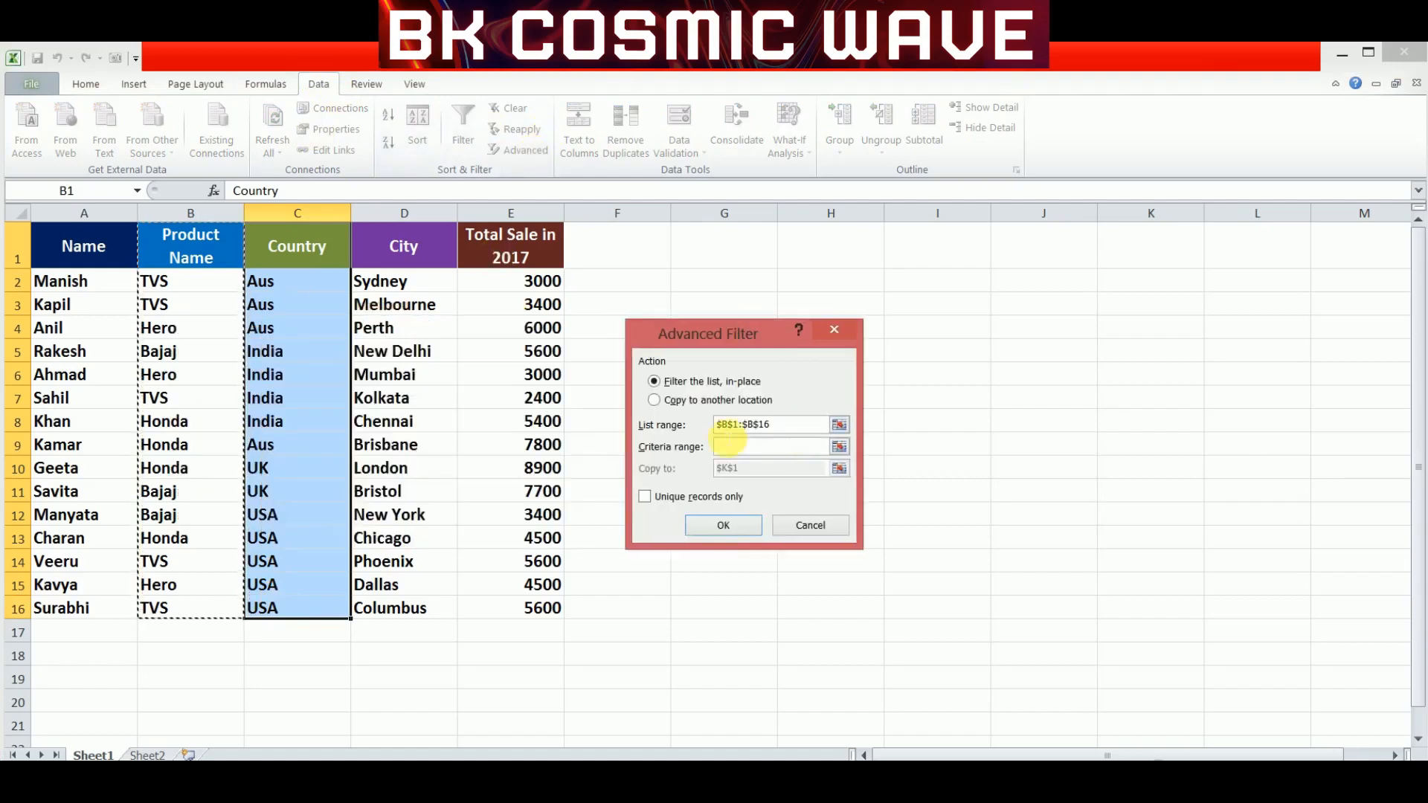
left_click_drag(770, 425, 716, 426)
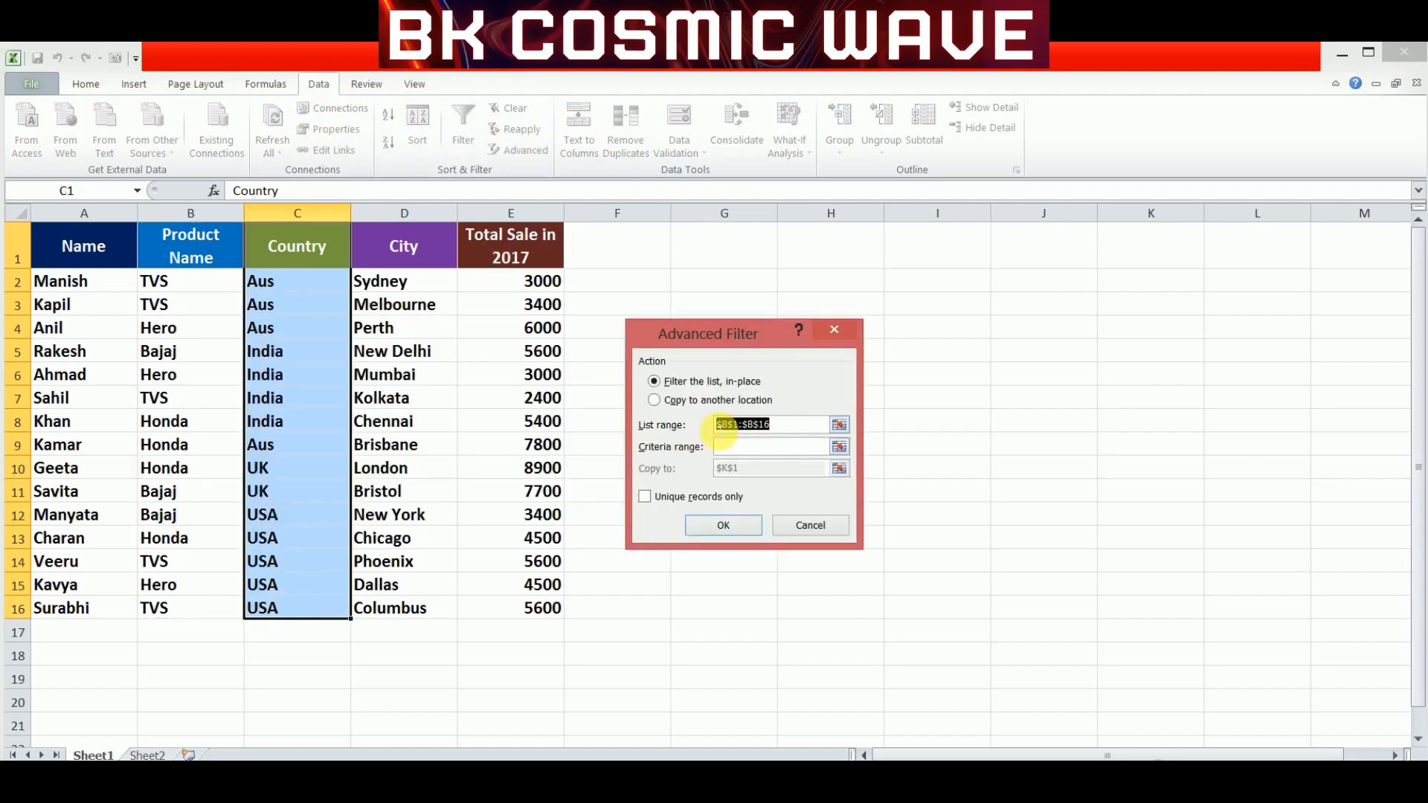
key("BackSpace")
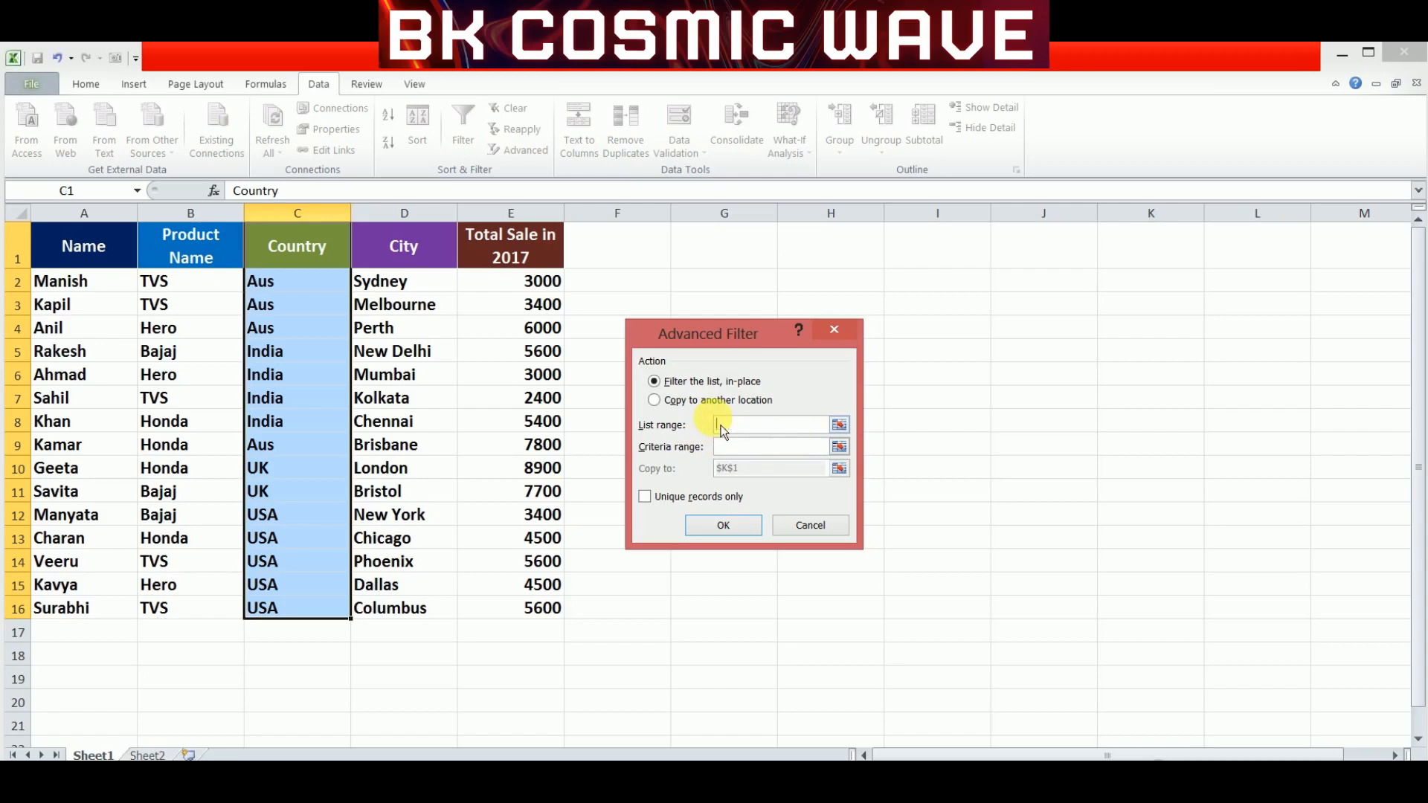
left_click(657, 404)
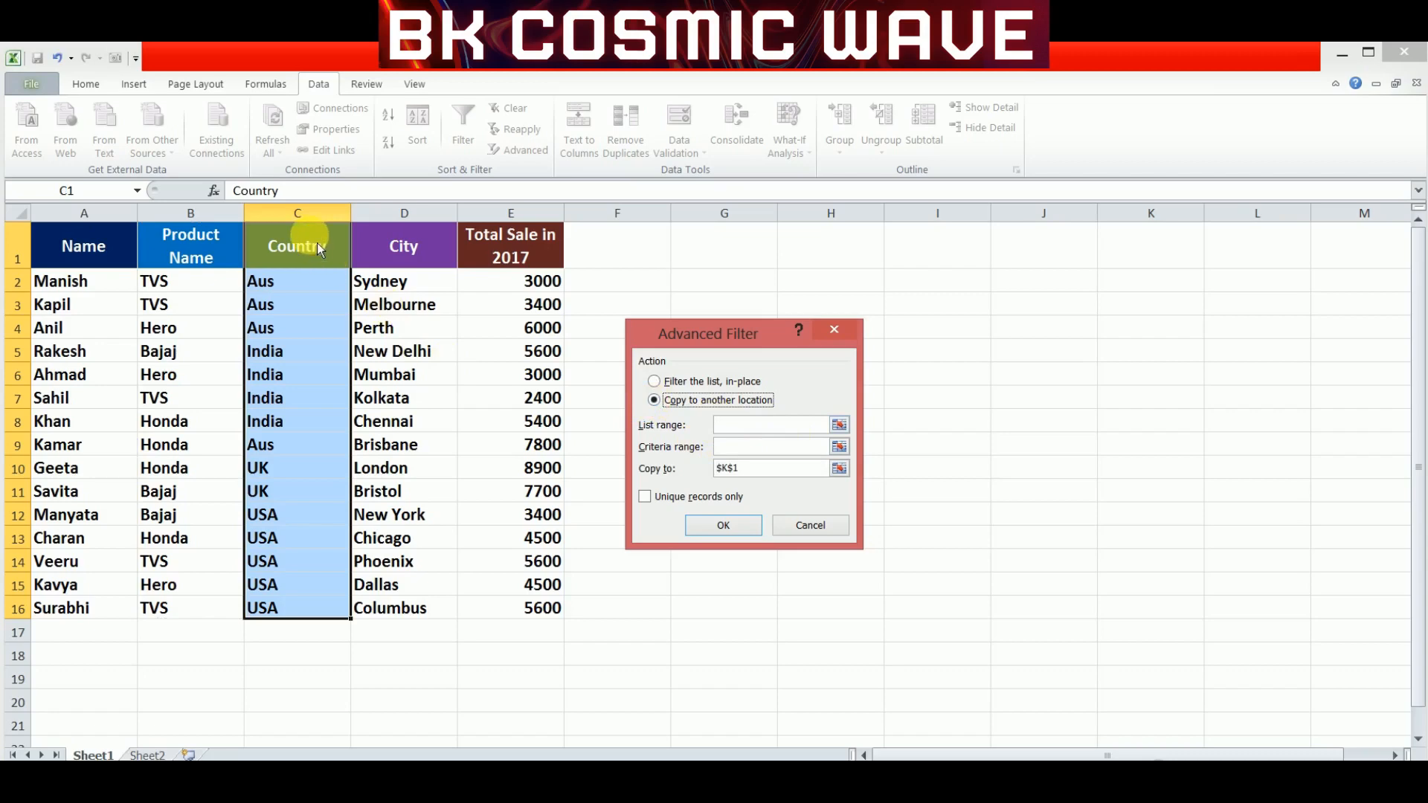
left_click(753, 430)
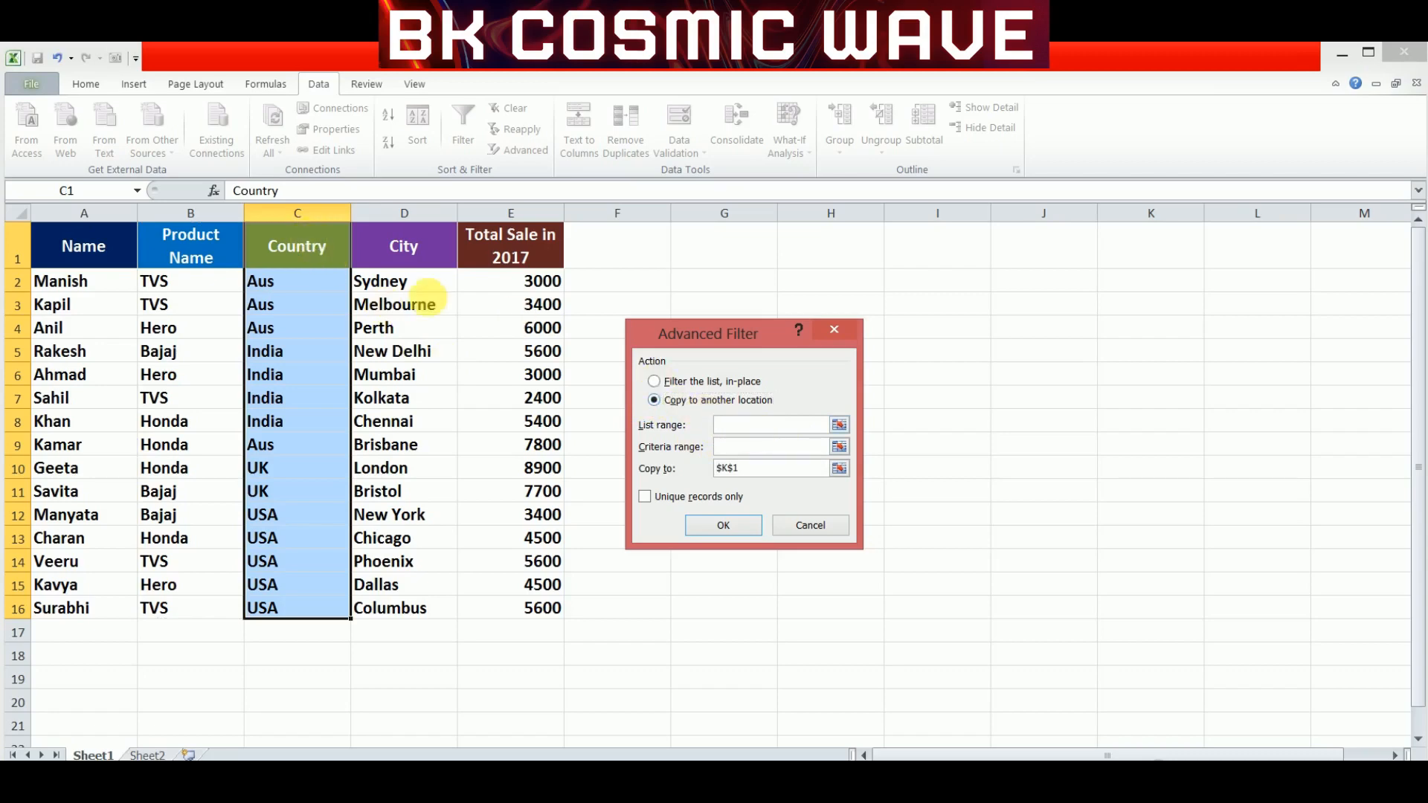
left_click_drag(294, 245, 312, 619)
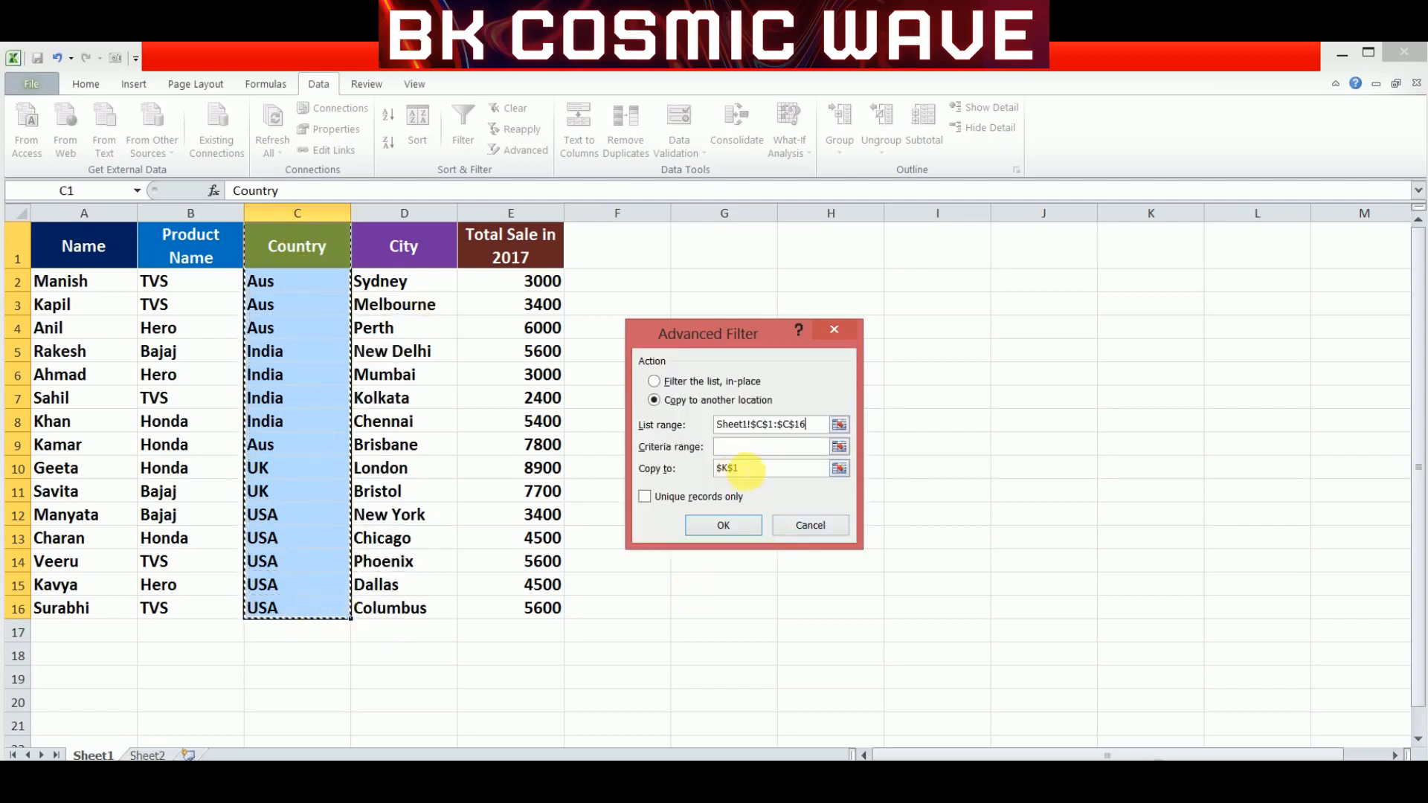
Step: Extract only the unique country records to cell I1 with the Advanced Filter
left_click_drag(753, 469, 720, 480)
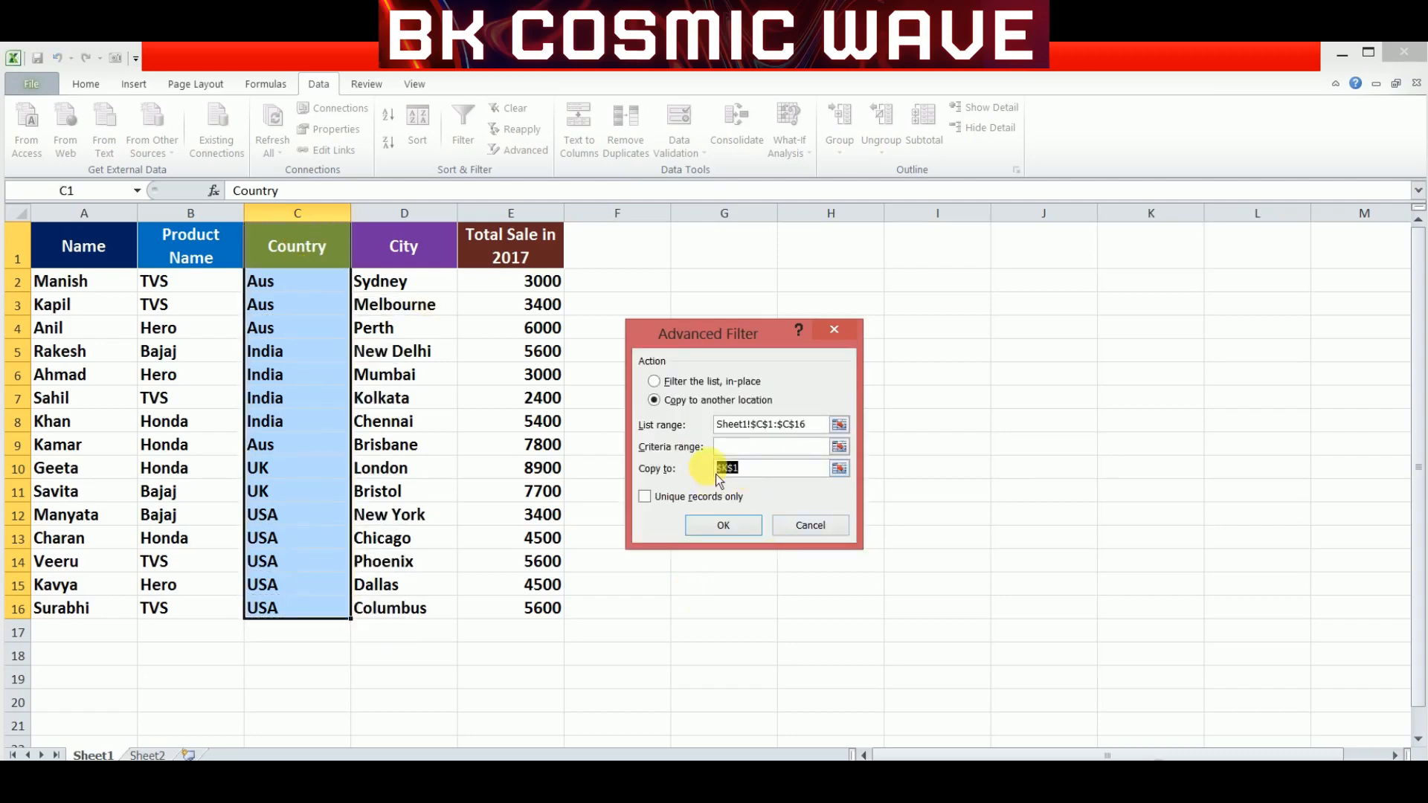
left_click(943, 257)
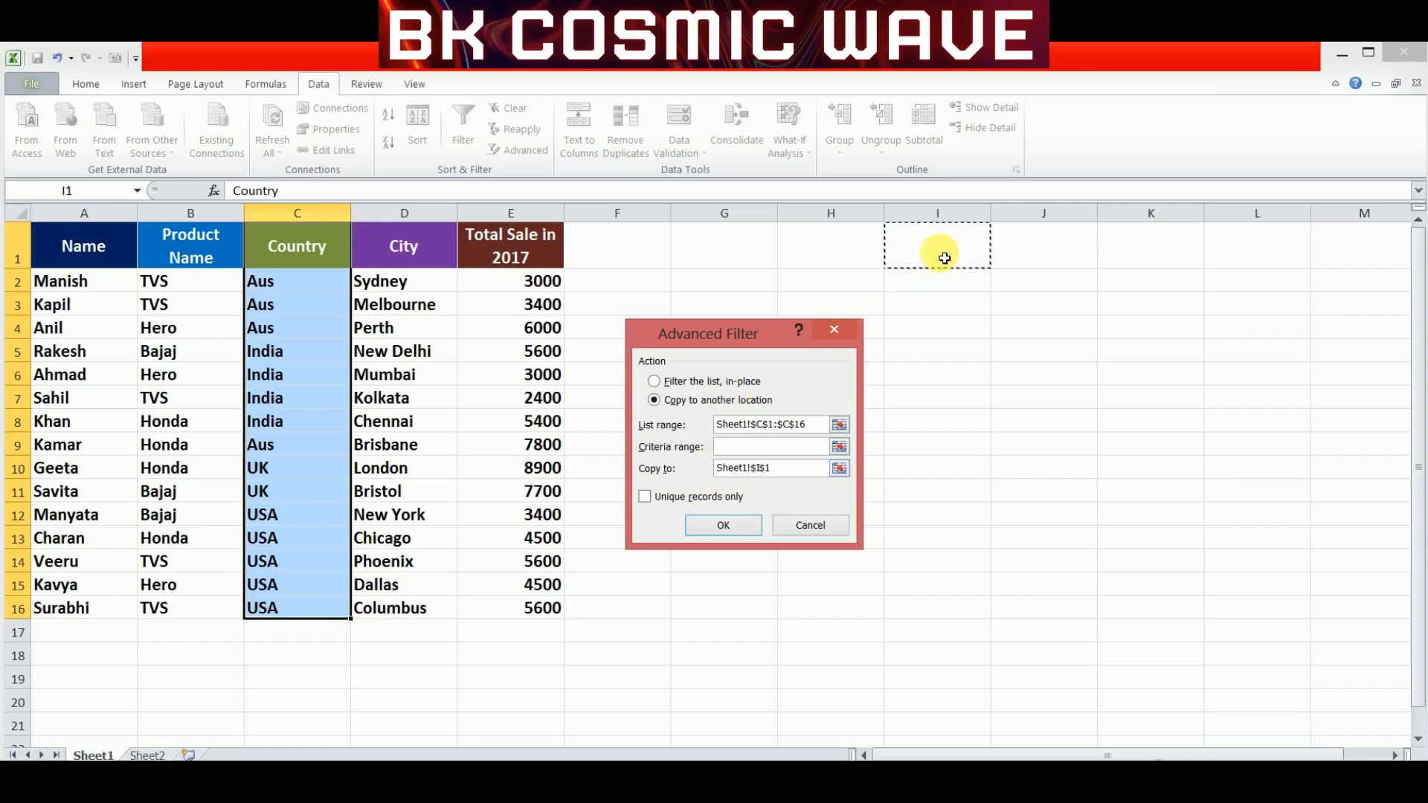
left_click(663, 506)
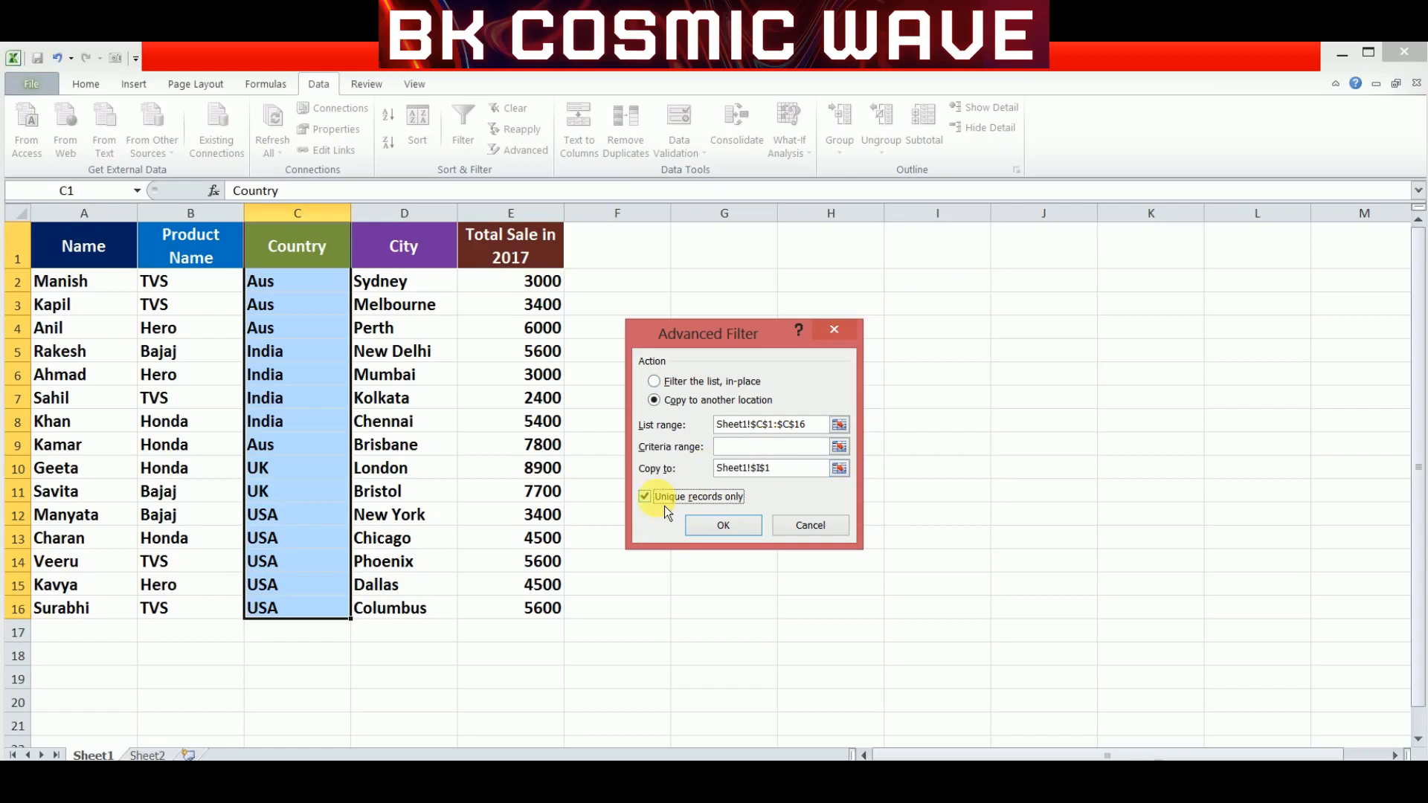
left_click(704, 533)
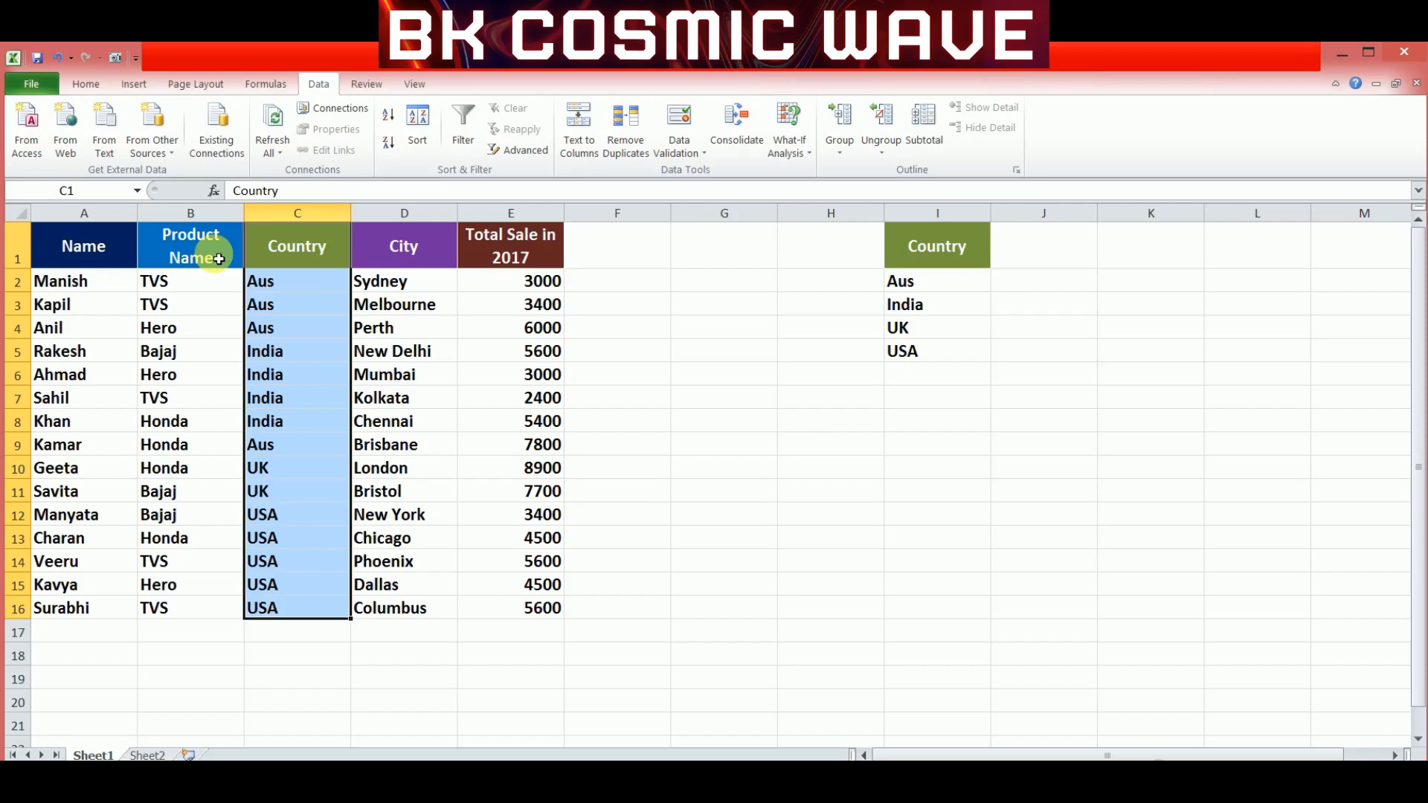
Step: Set up another Advanced Filter copying to another location, with the Product Name column B1:B16 as the list range
left_click_drag(218, 258, 191, 609)
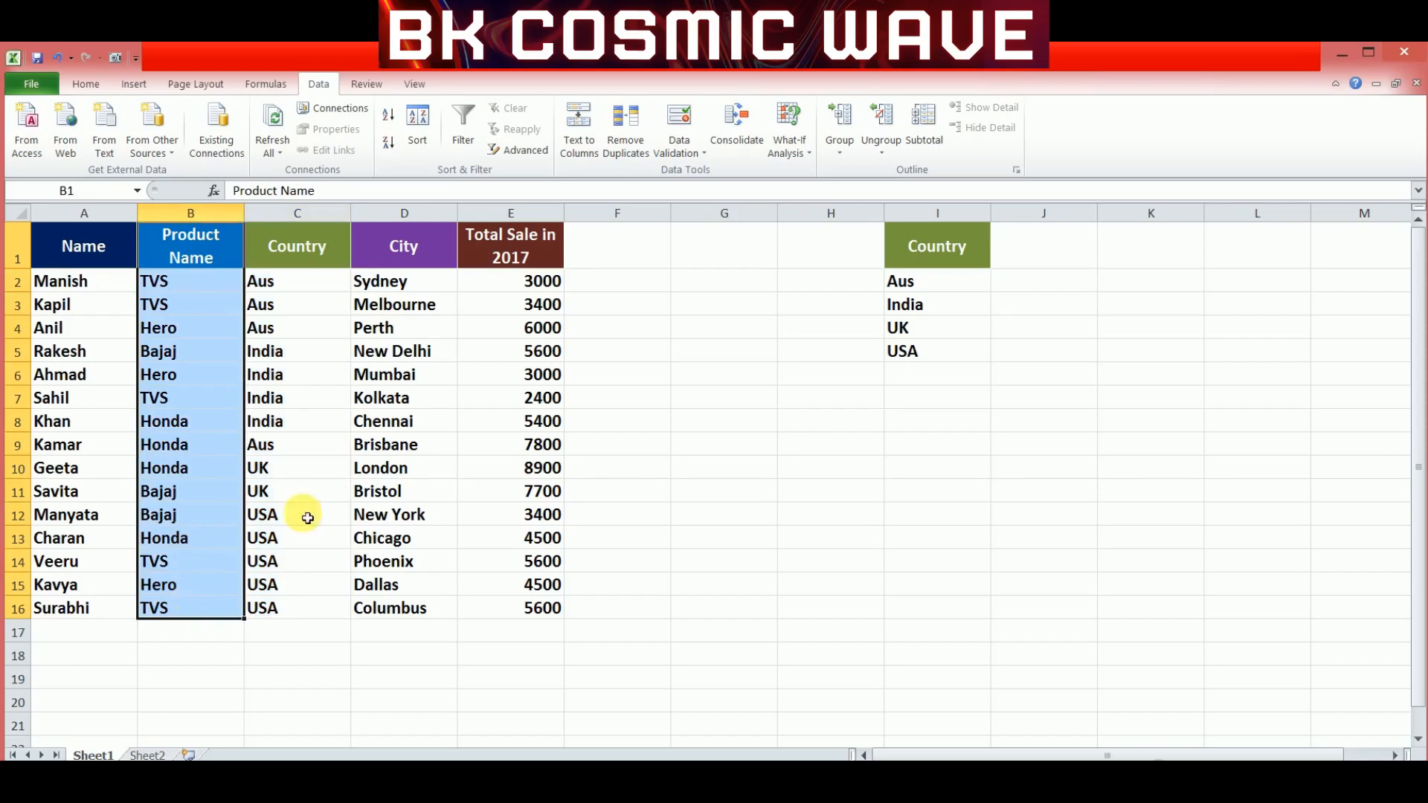
left_click(542, 154)
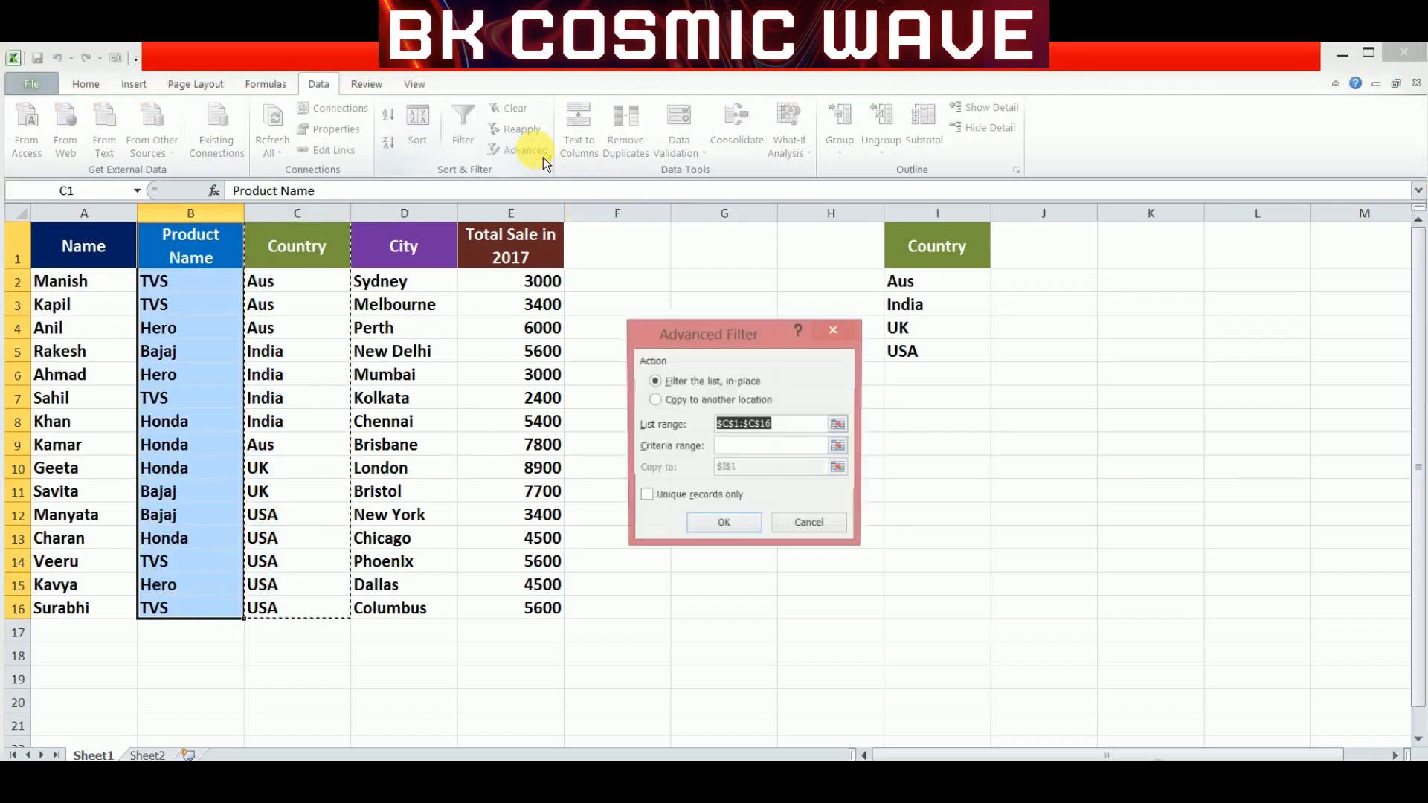
left_click(703, 400)
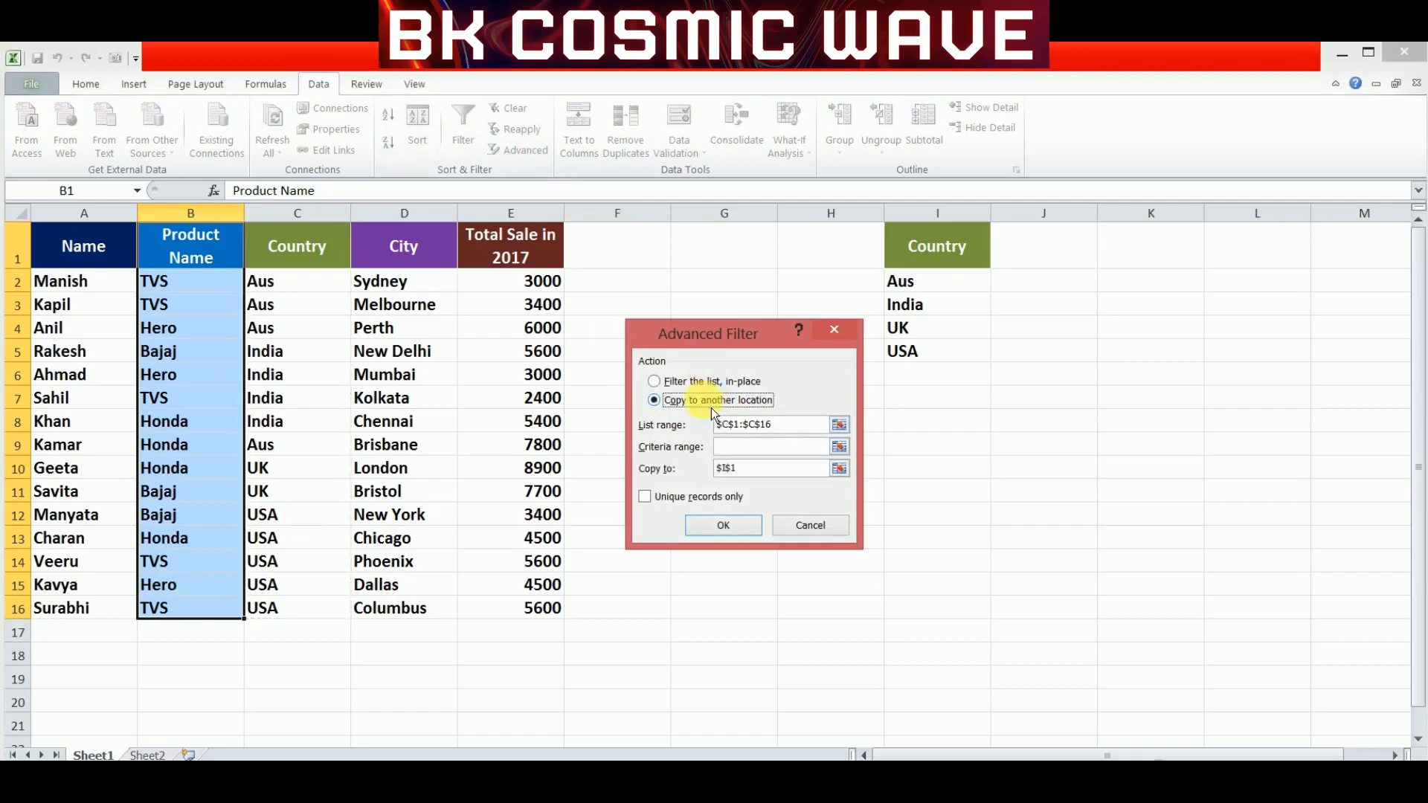
left_click_drag(773, 425, 697, 433)
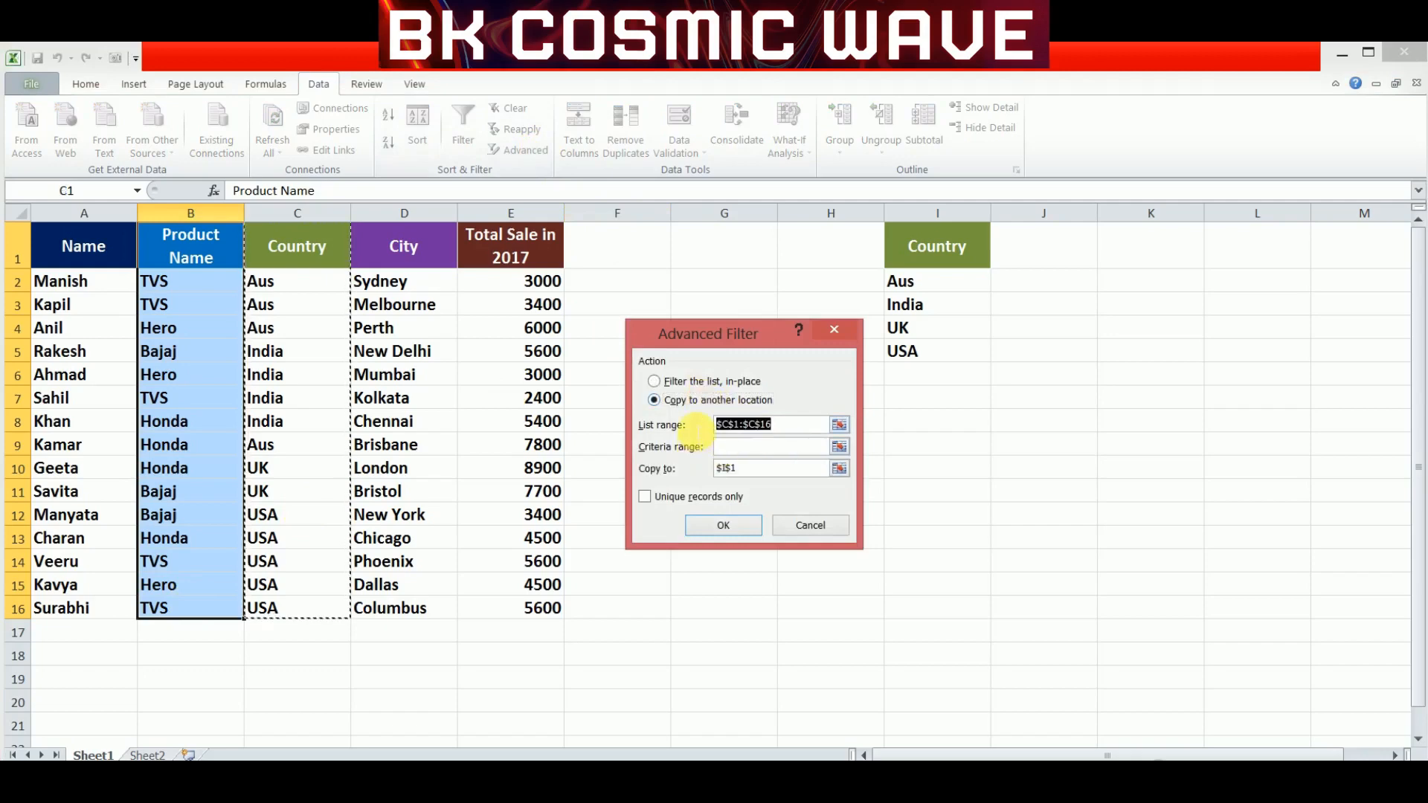
key("BackSpace")
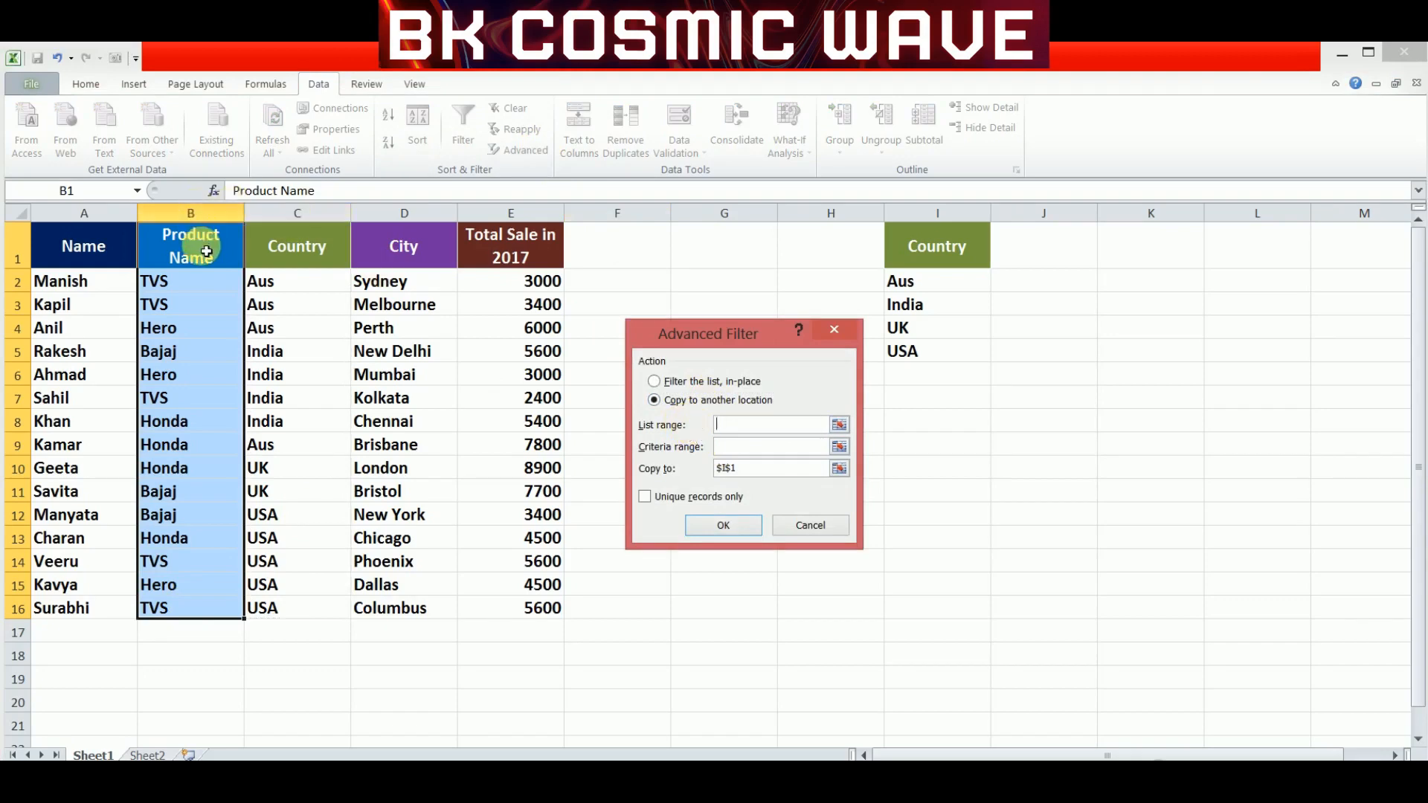
left_click_drag(207, 252, 198, 613)
Step: Set K1 as the filter's copy destination and extract only the unique product names there
left_click(744, 469)
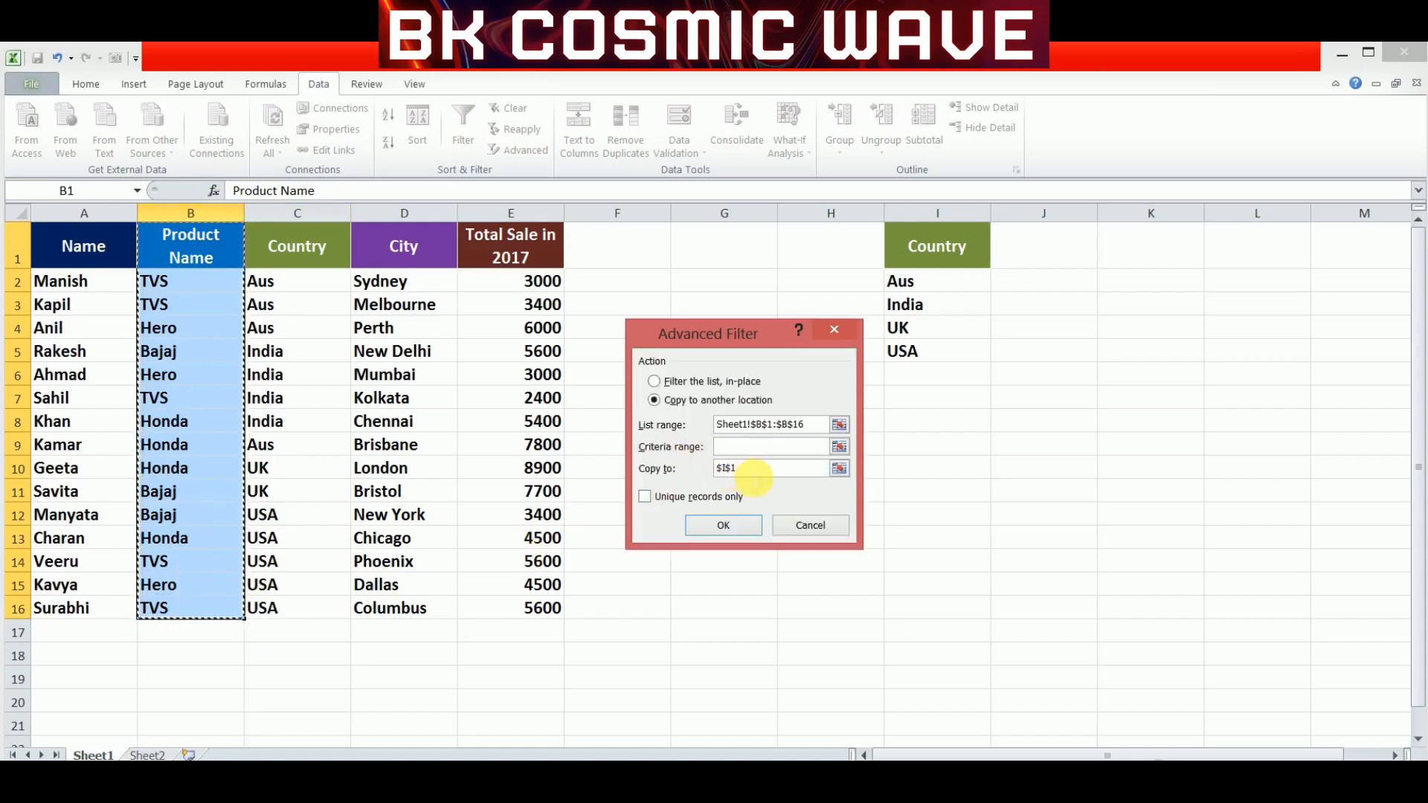
key("BackSpace")
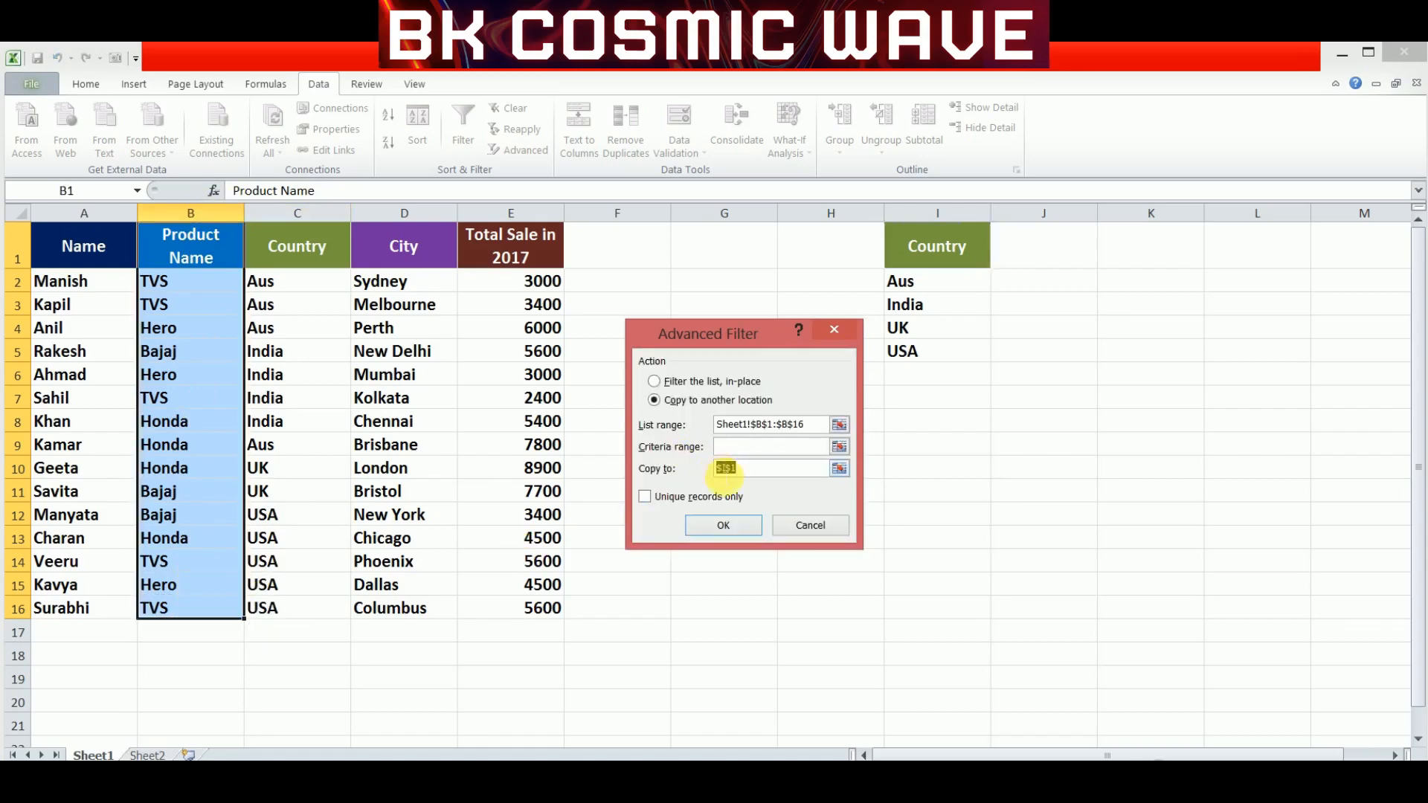
key("BackSpace")
left_click(1168, 249)
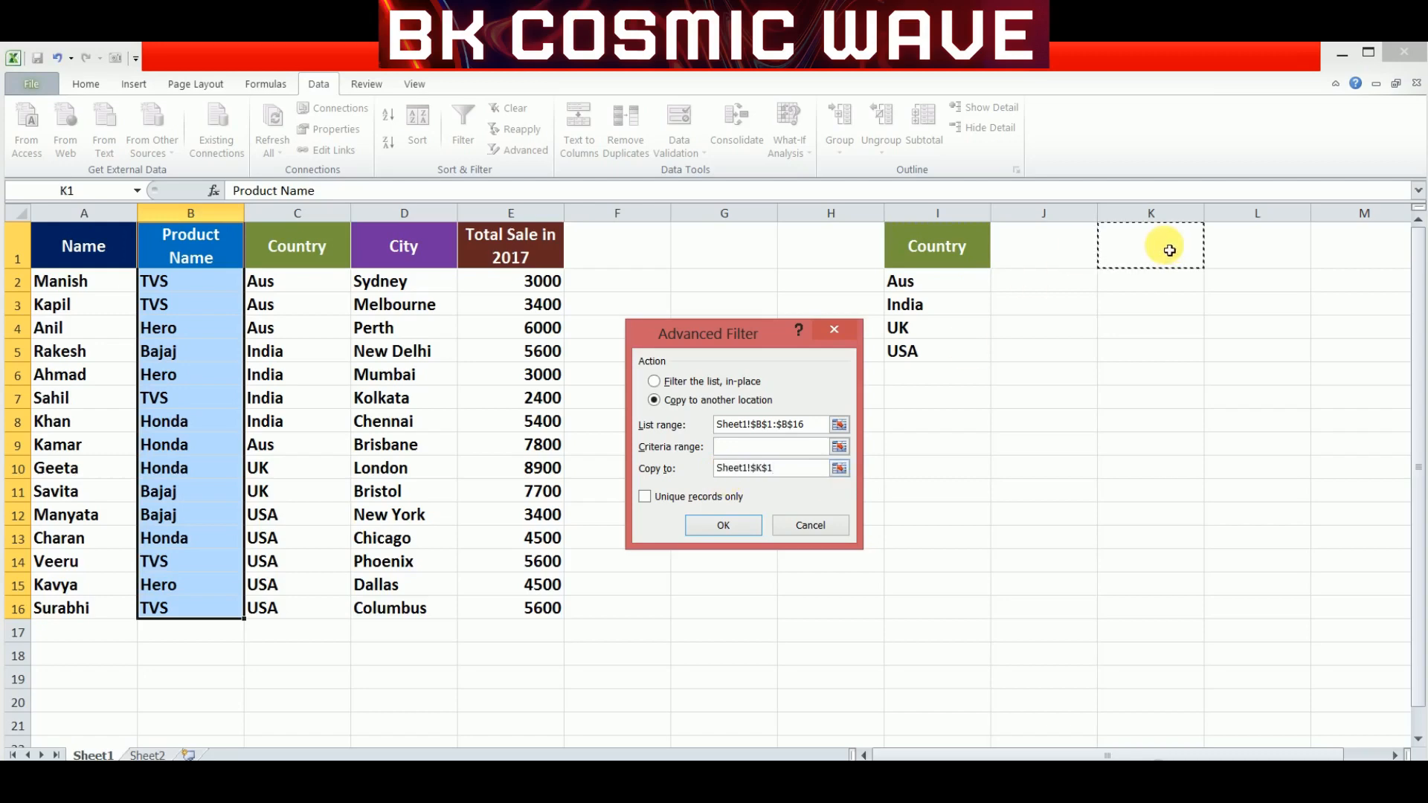
left_click(646, 497)
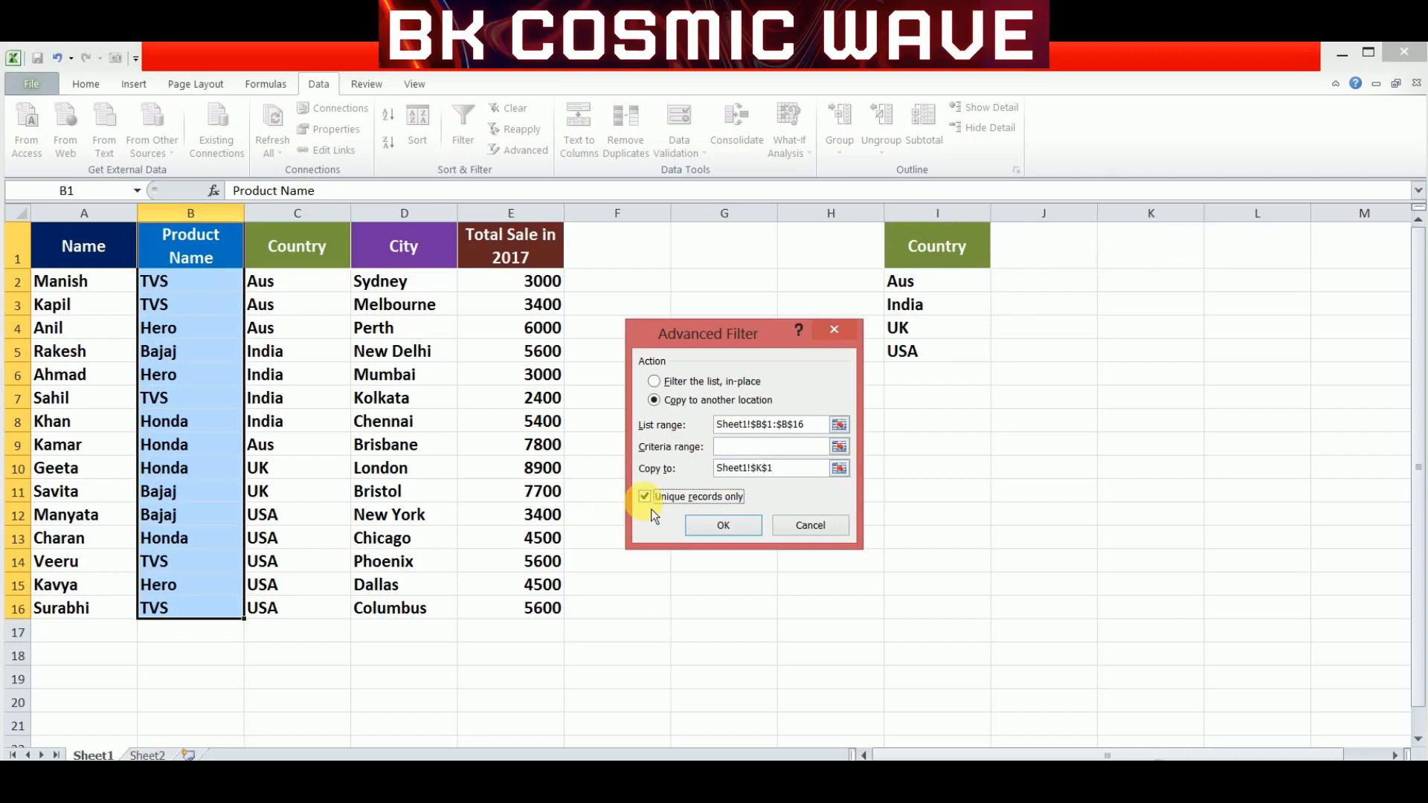
left_click(713, 526)
left_click(1302, 327)
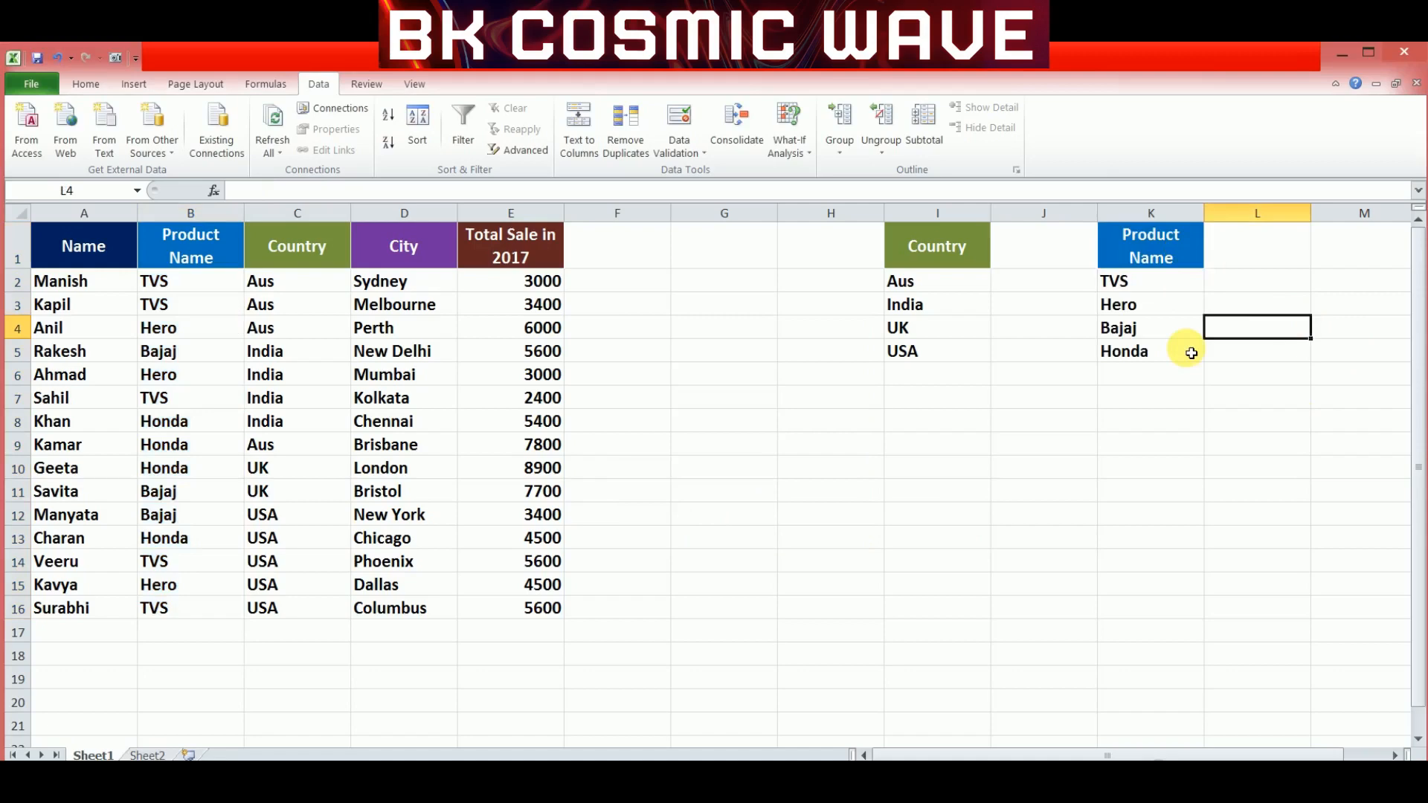
Step: Copy the unique product names in K2:K5 to Sheet2, starting at H5 under Product Name
left_click_drag(1149, 286, 1145, 362)
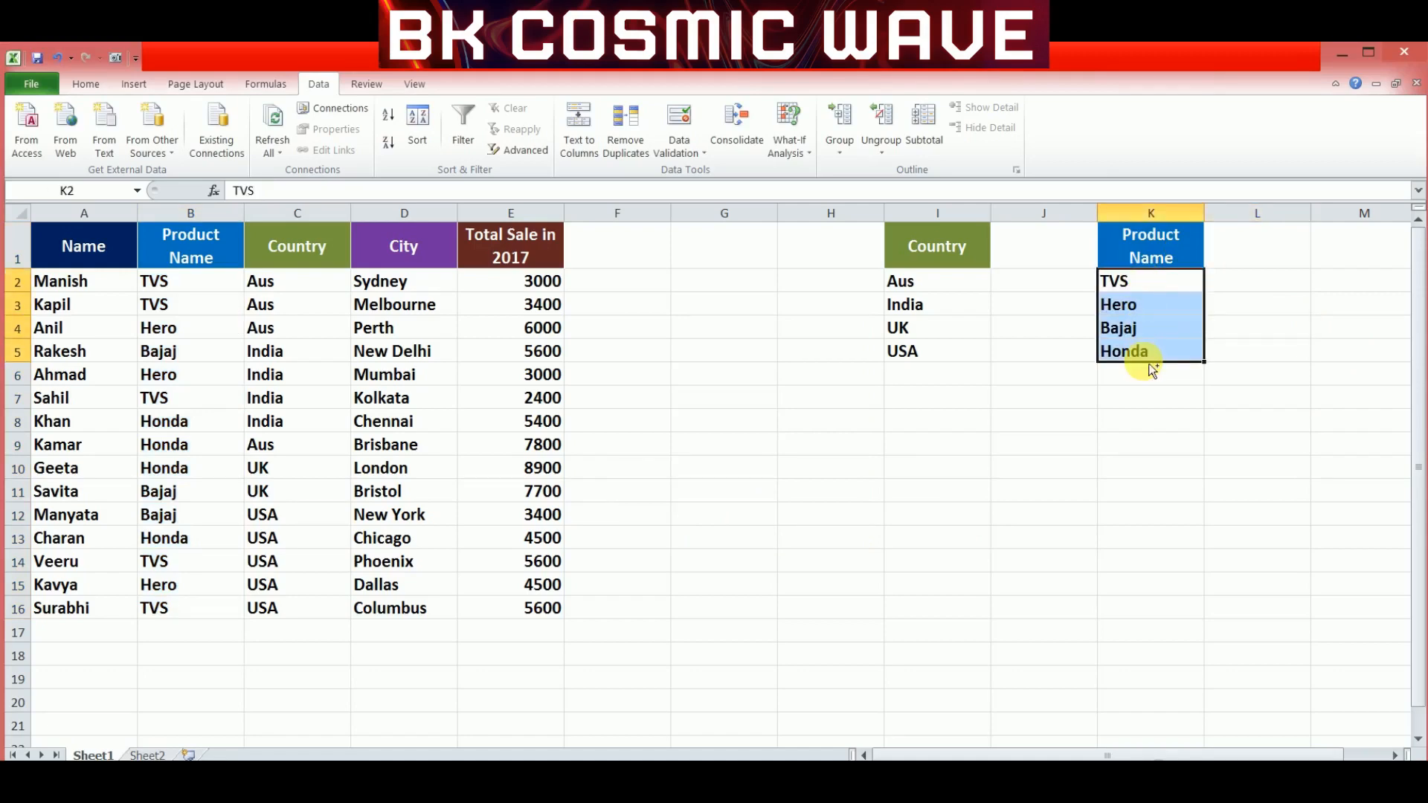
key("ctrl+c")
left_click(149, 755)
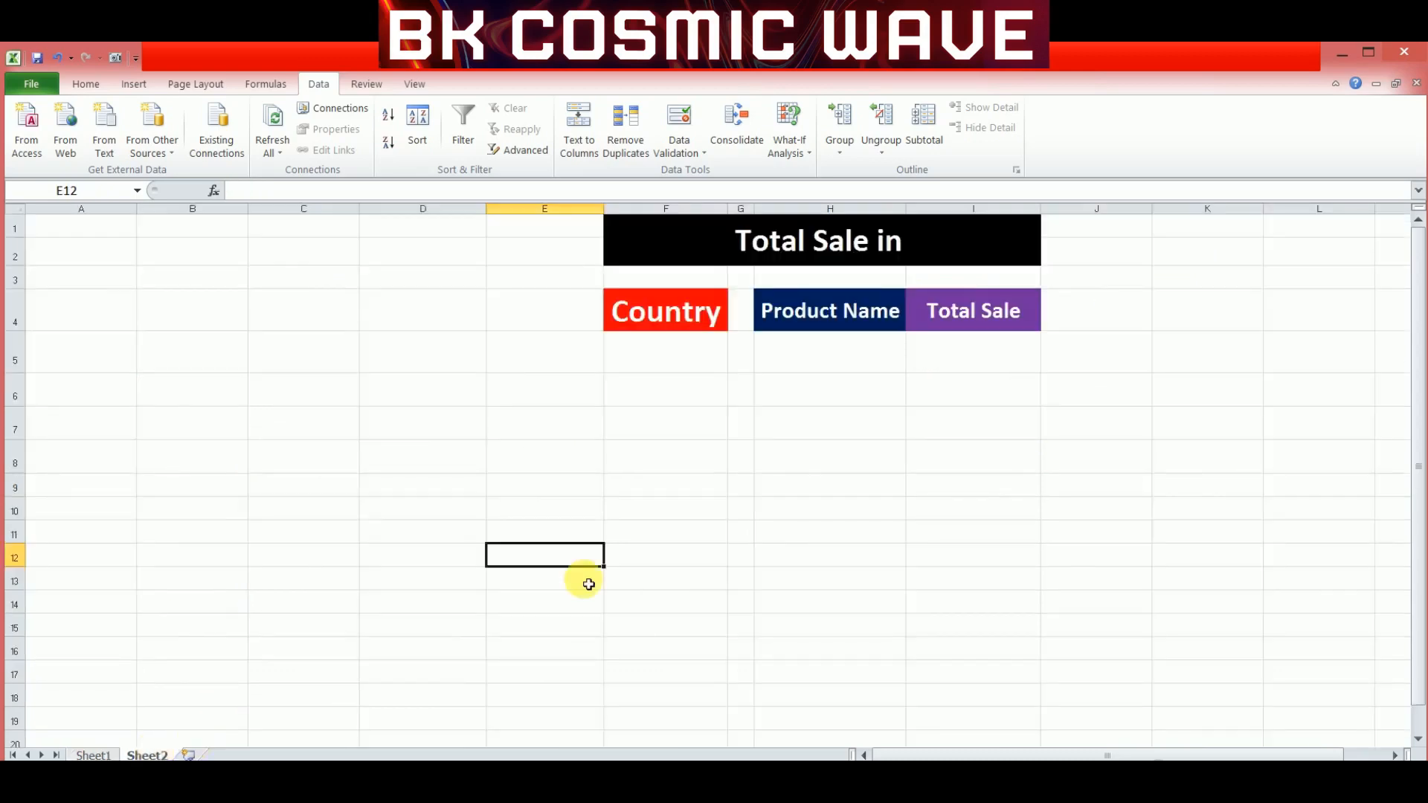
left_click(833, 346)
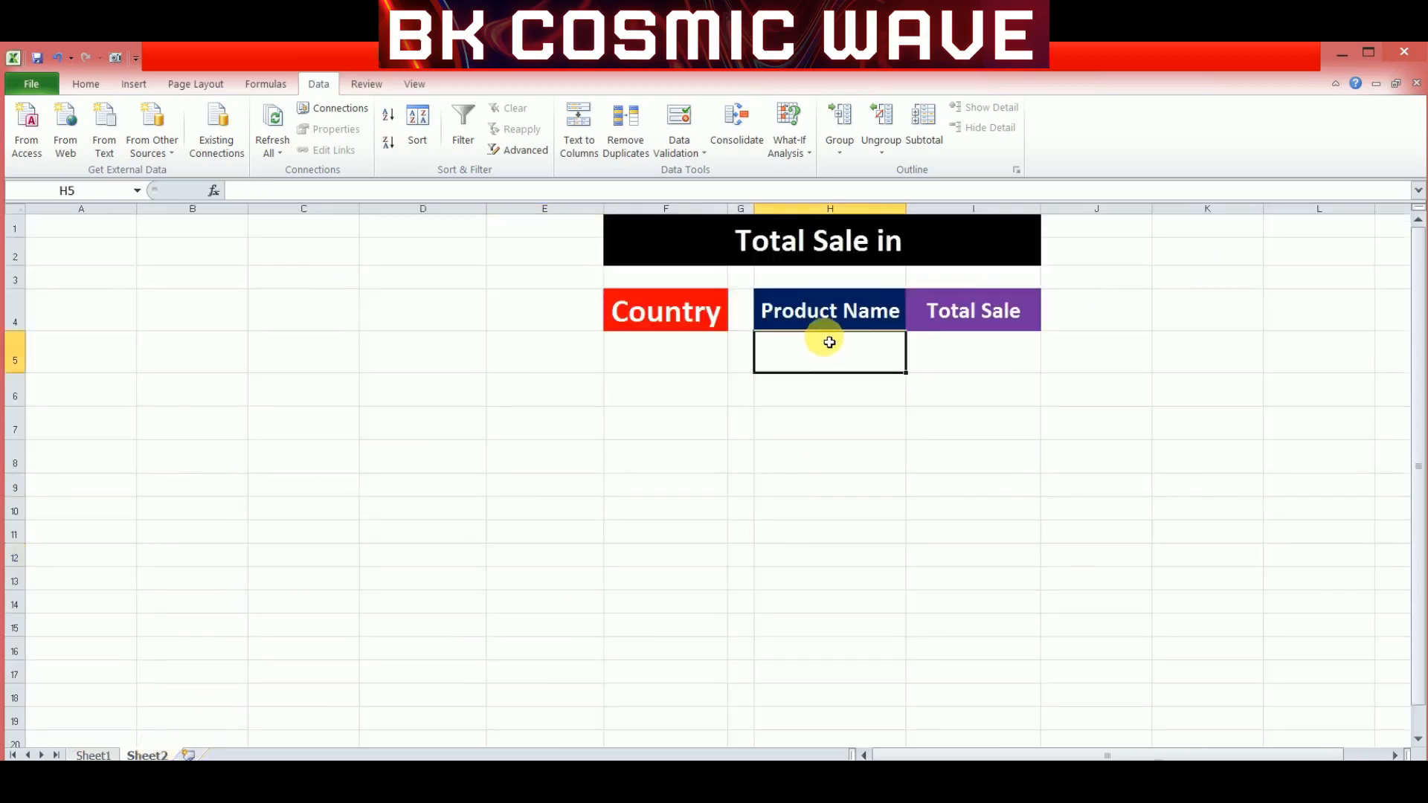
key("ctrl+v")
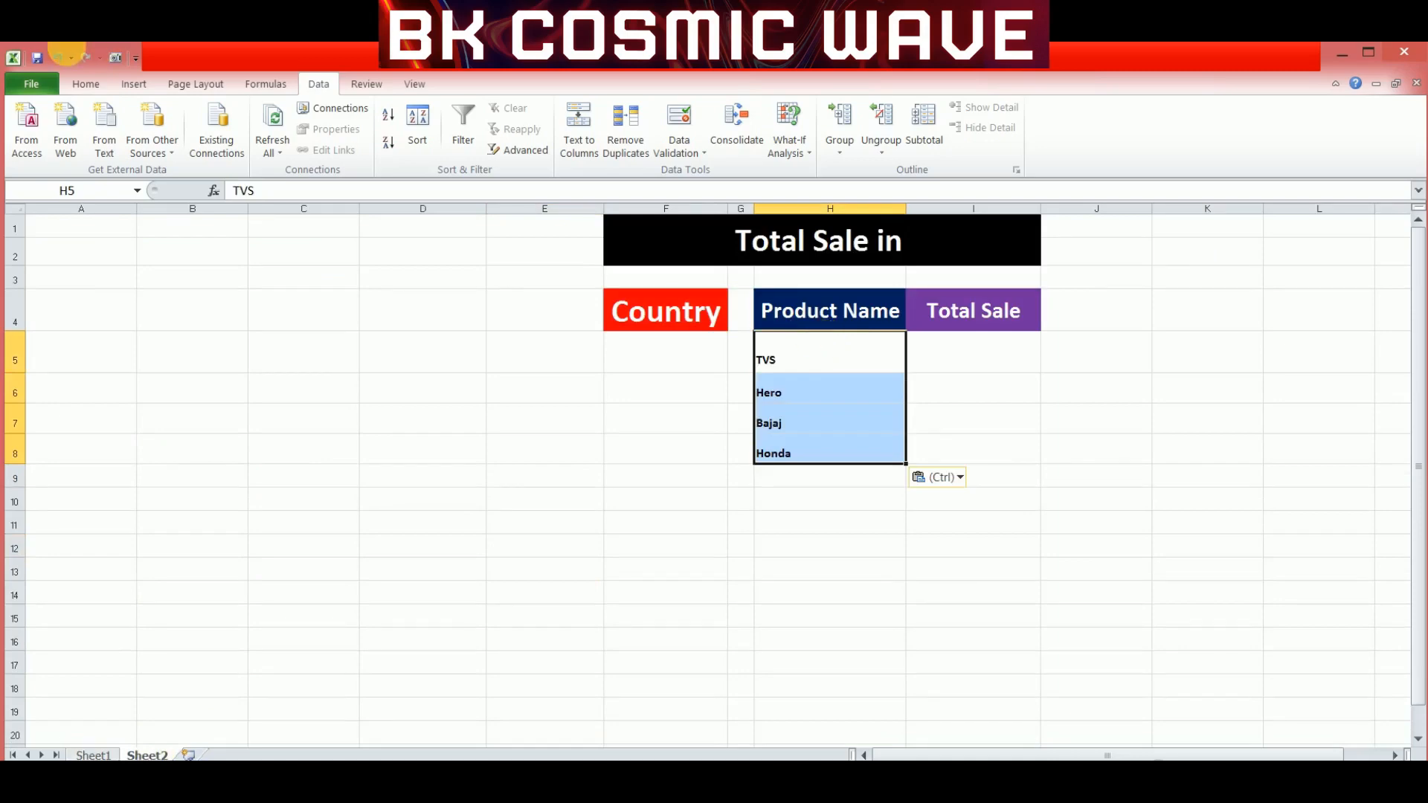
Step: Enlarge the product names in H5:H8 to font size 26 and align them vertically to the middle
left_click(85, 84)
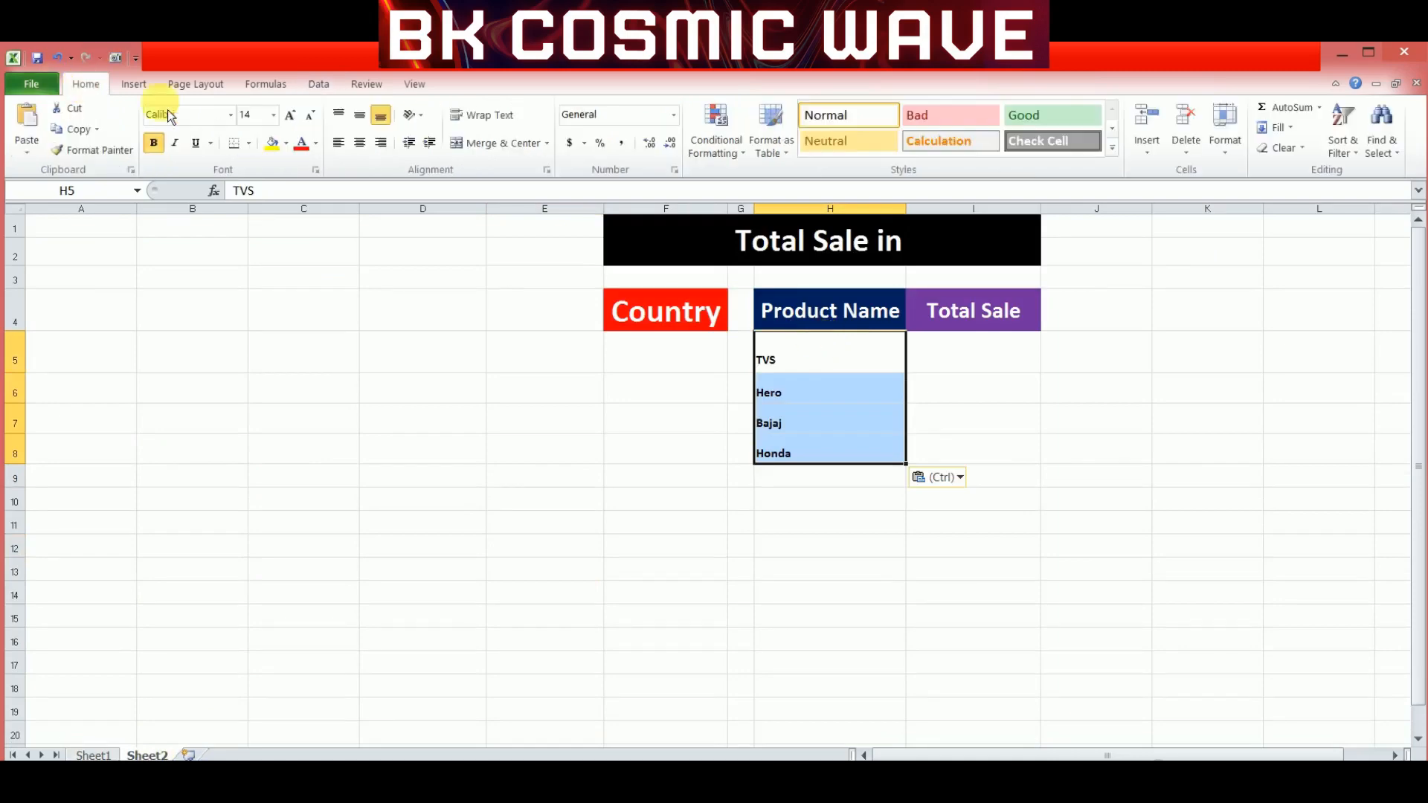
left_click(291, 116)
left_click(292, 116)
left_click(292, 116)
left_click(291, 116)
left_click(290, 116)
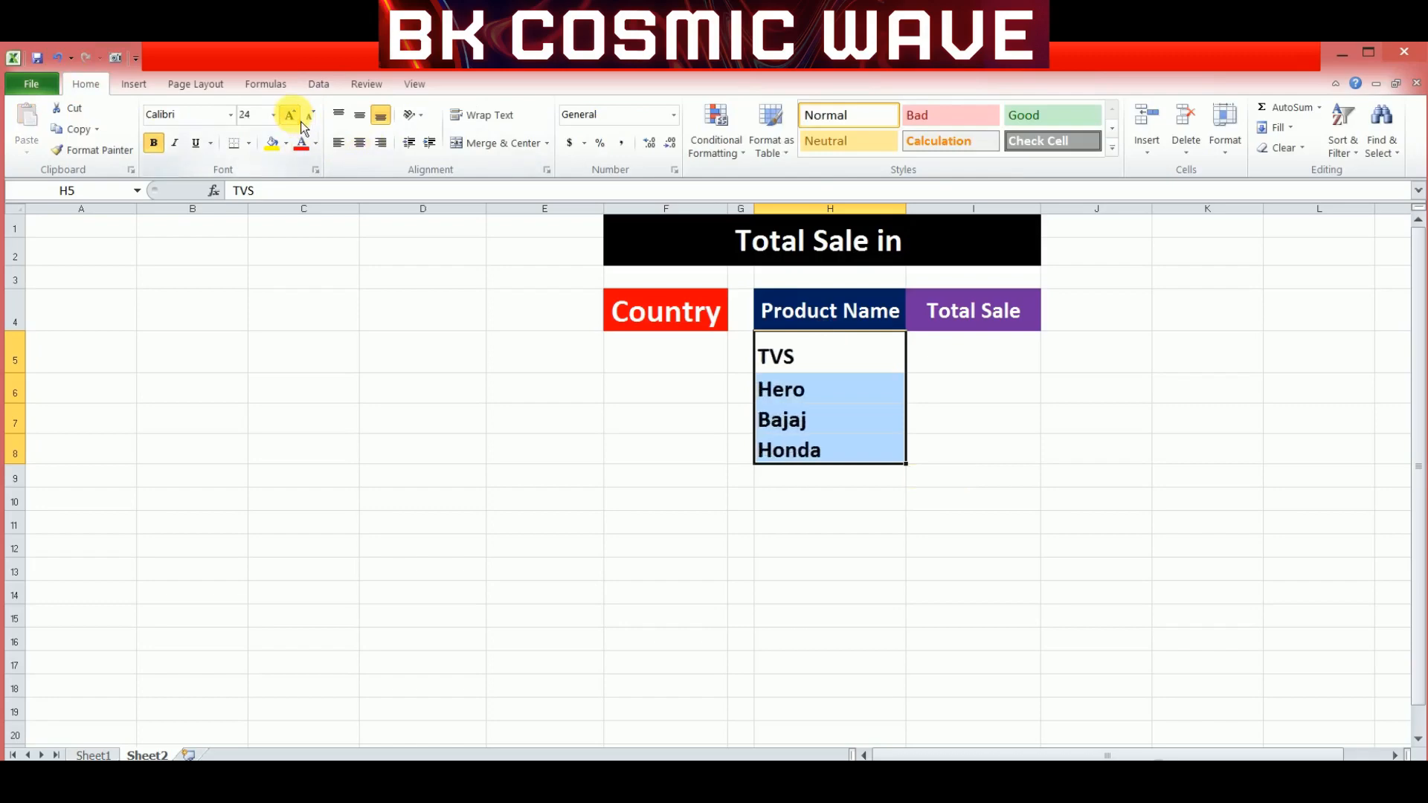
left_click(361, 125)
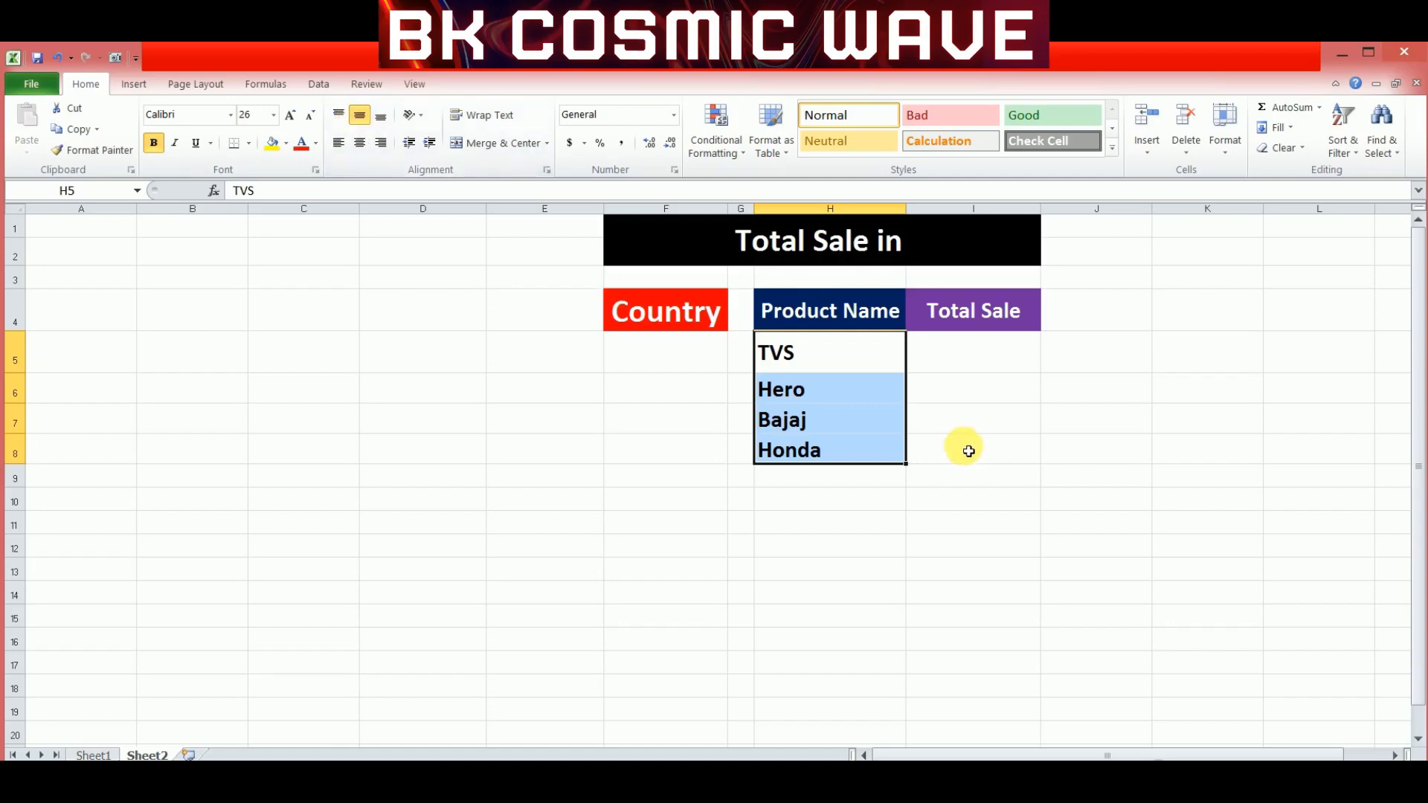
left_click(975, 406)
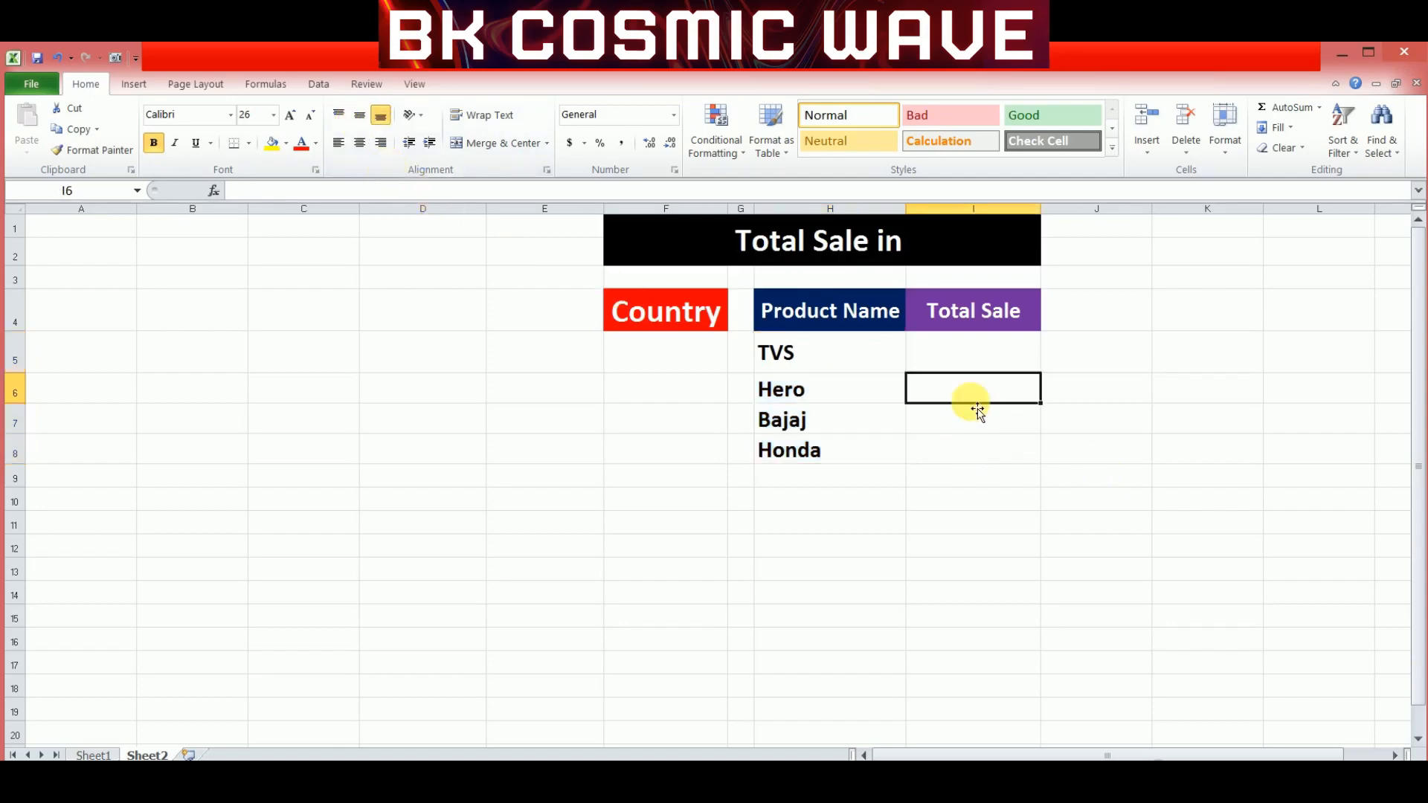
Step: Start a data validation rule for cell F5 under Country that allows a List
left_click(673, 357)
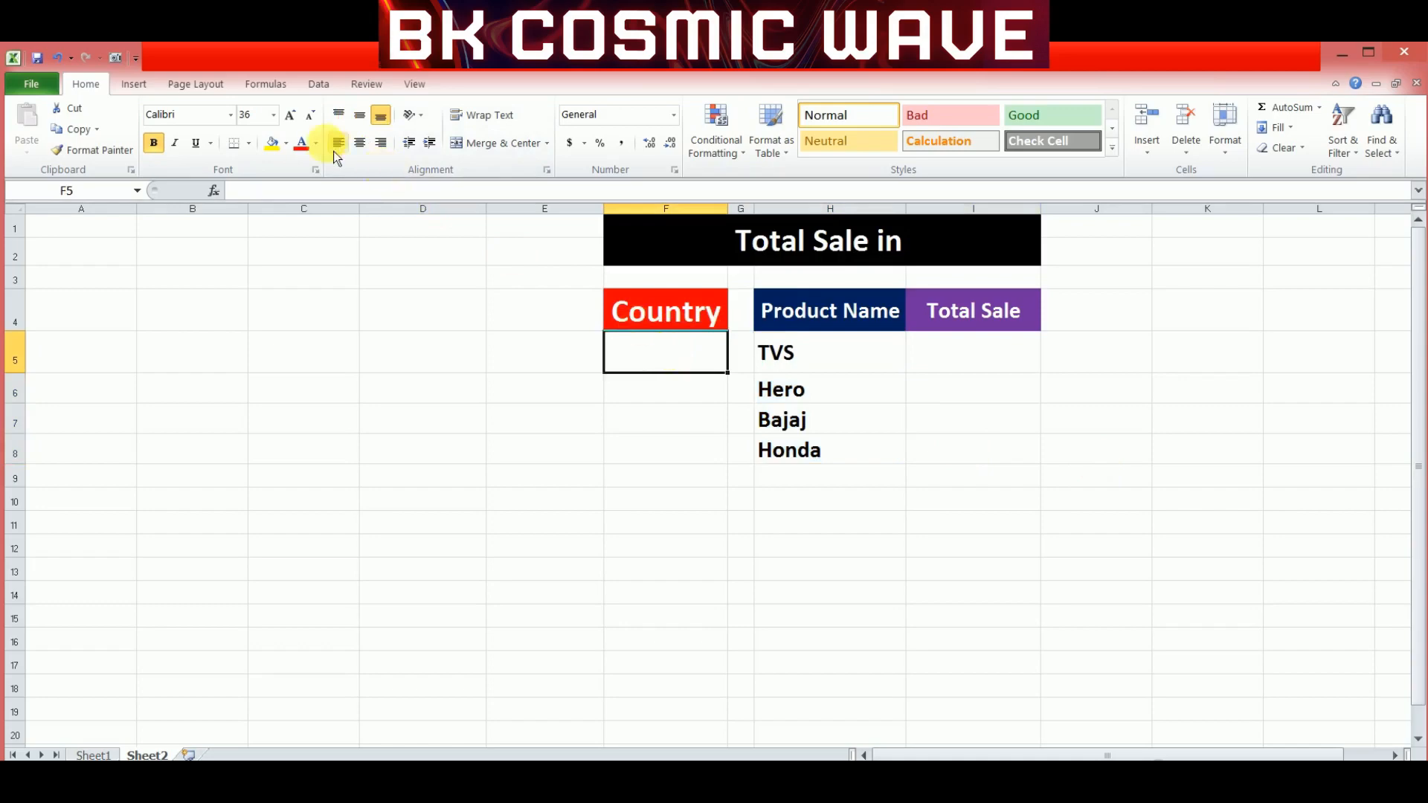
left_click(319, 84)
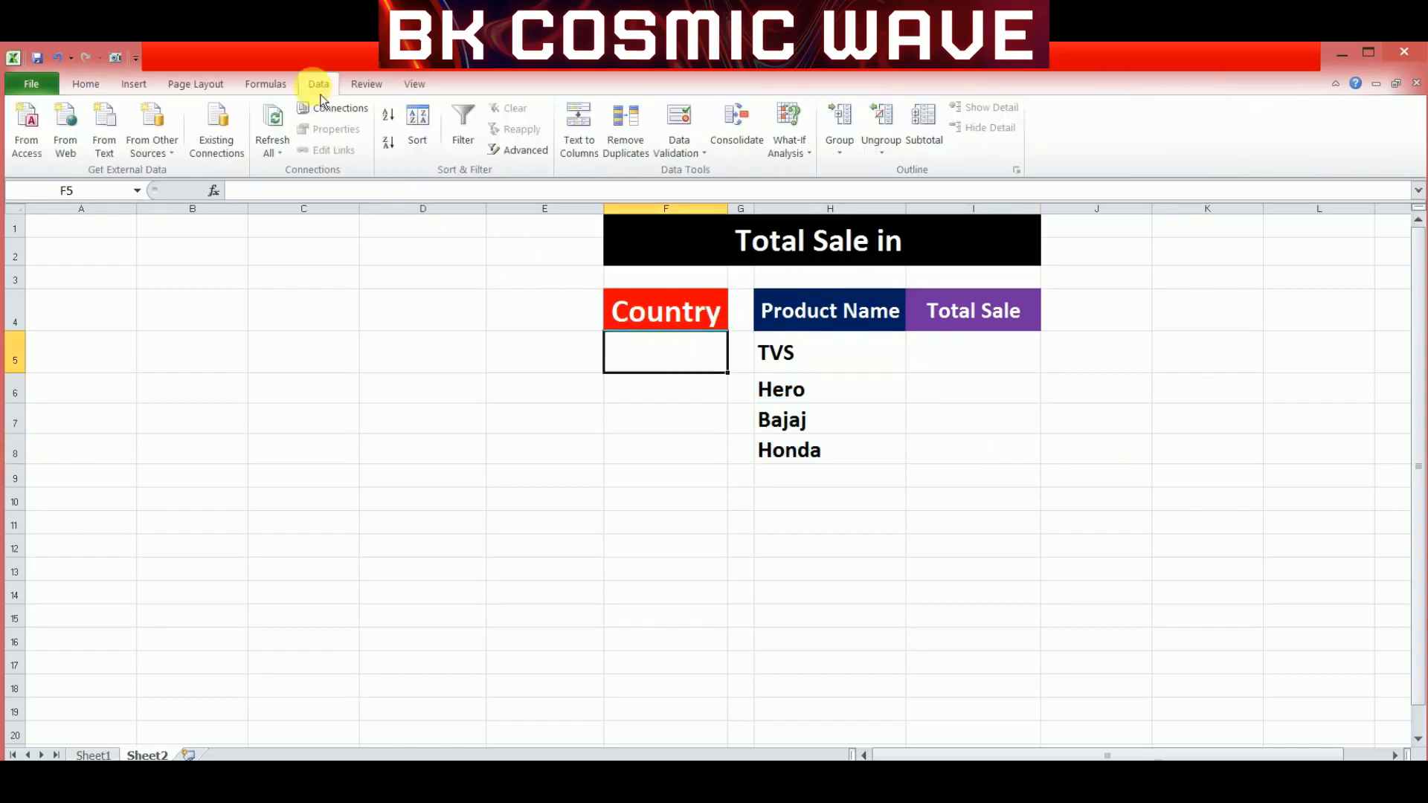
left_click(679, 147)
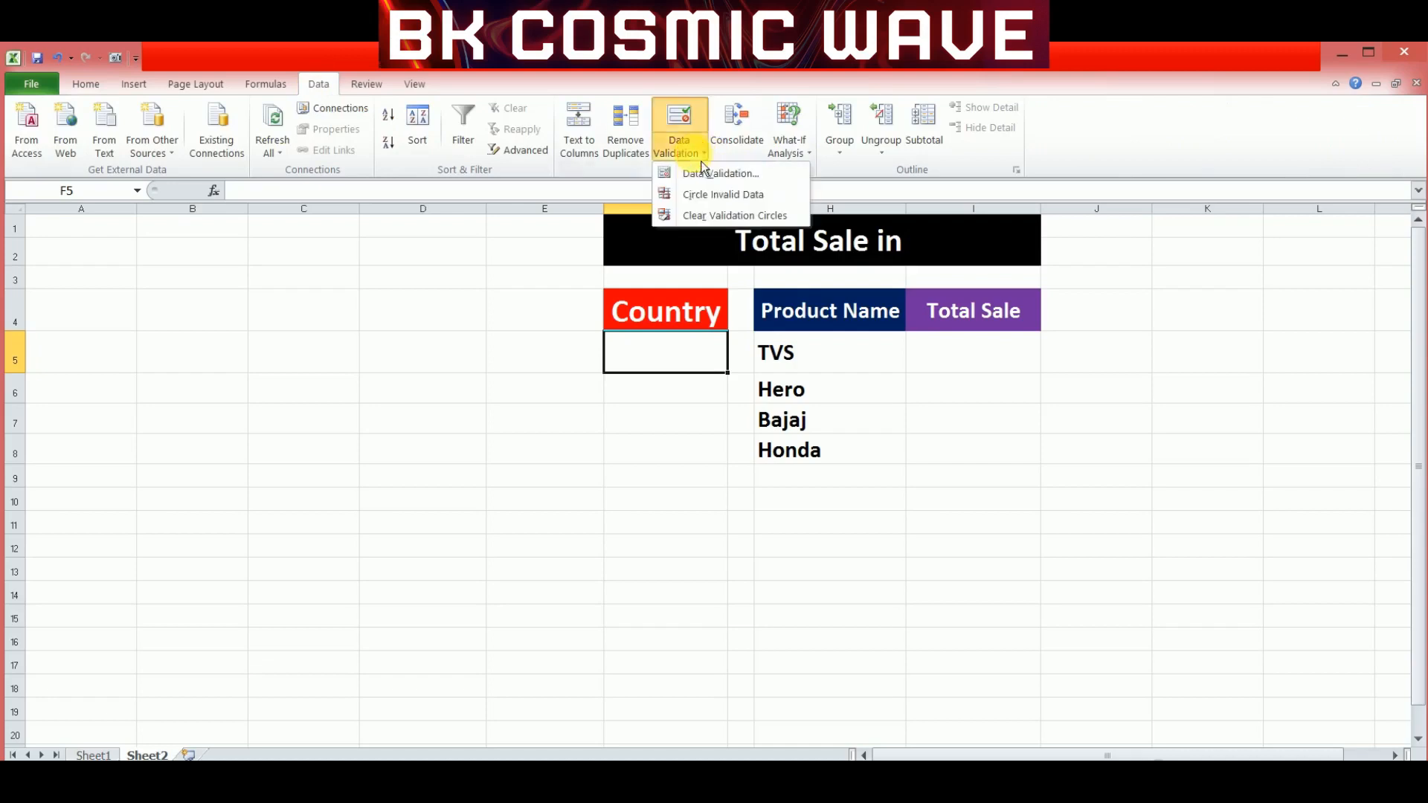
left_click(713, 184)
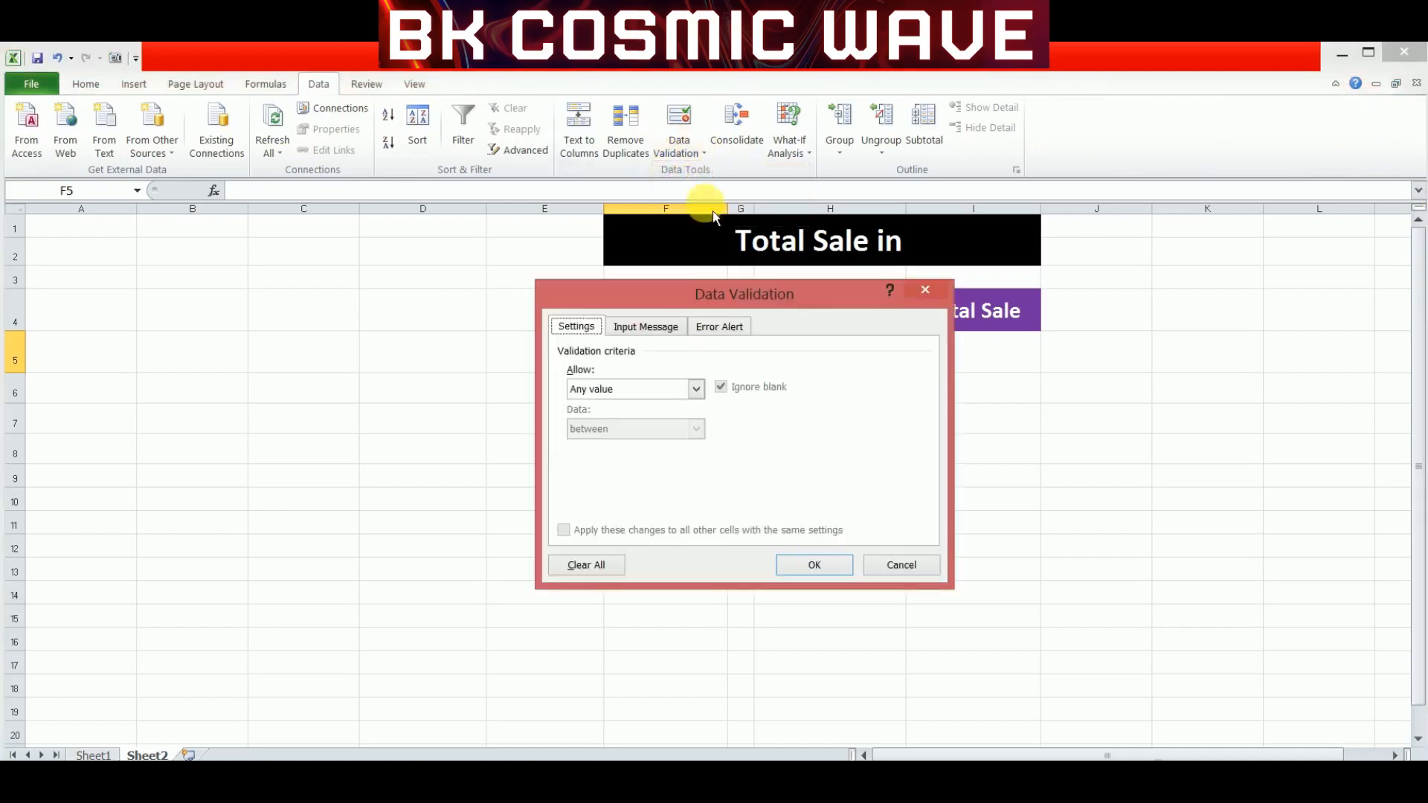
left_click_drag(706, 294, 753, 449)
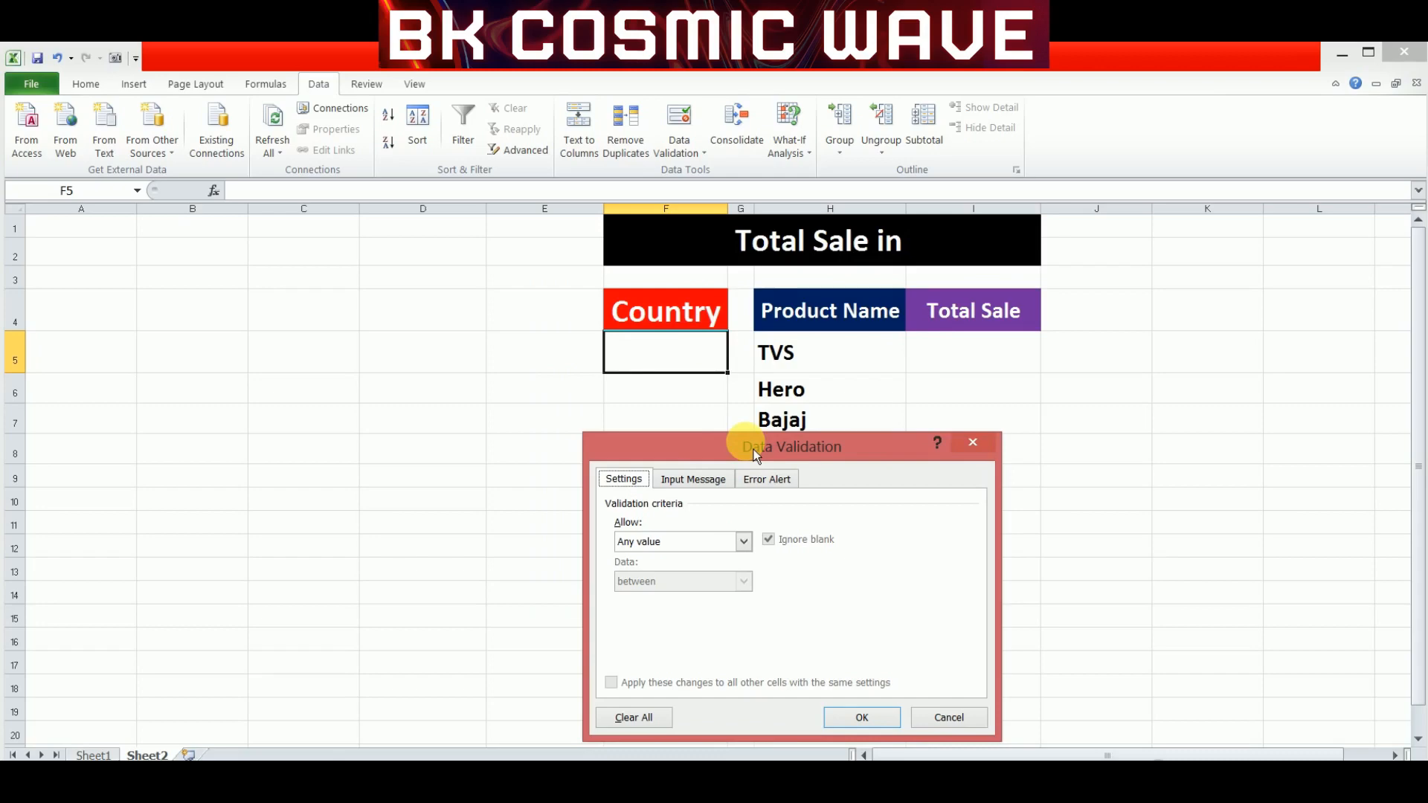
left_click(744, 541)
left_click(695, 600)
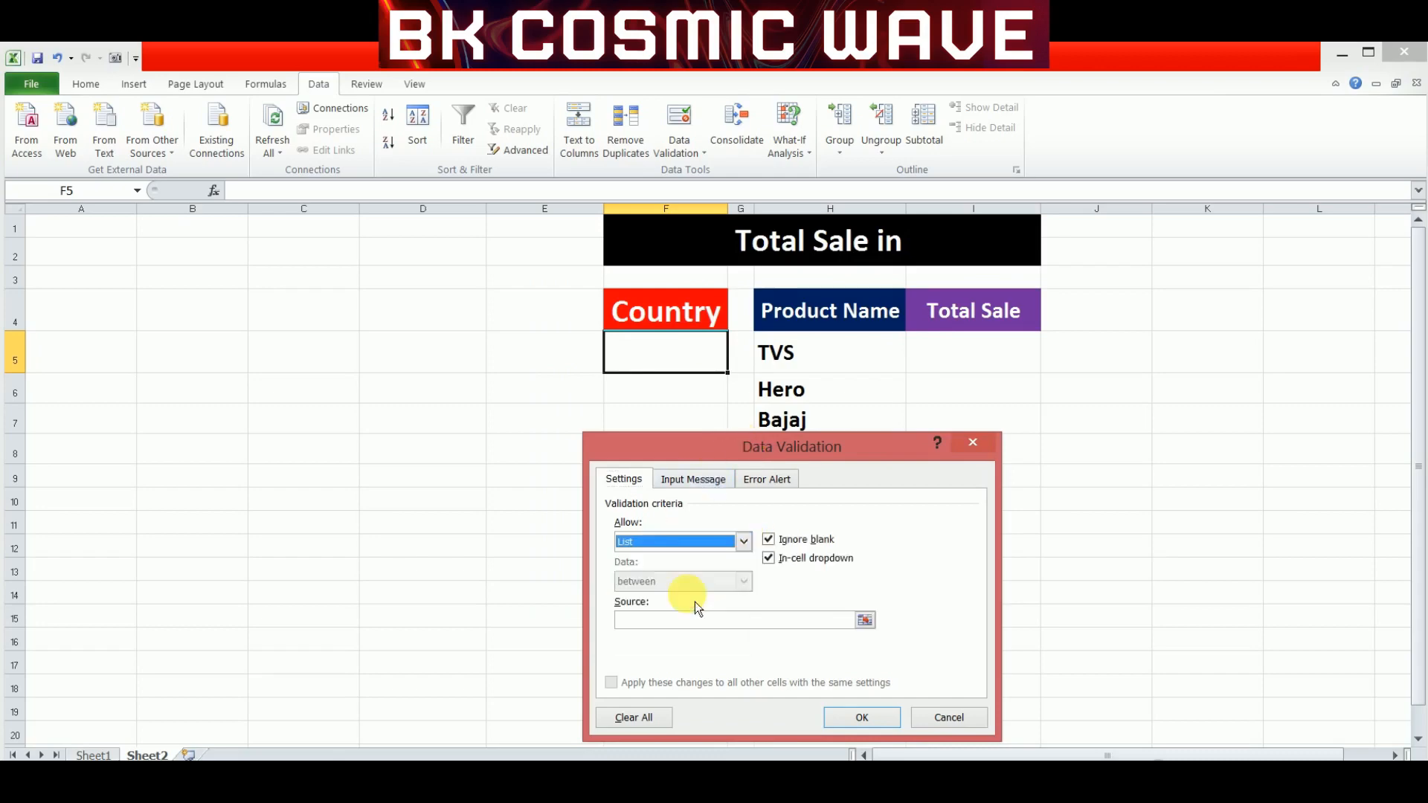
Step: Set the validation list's source to the unique countries in Sheet1 I2:I5 and apply the rule
left_click(689, 619)
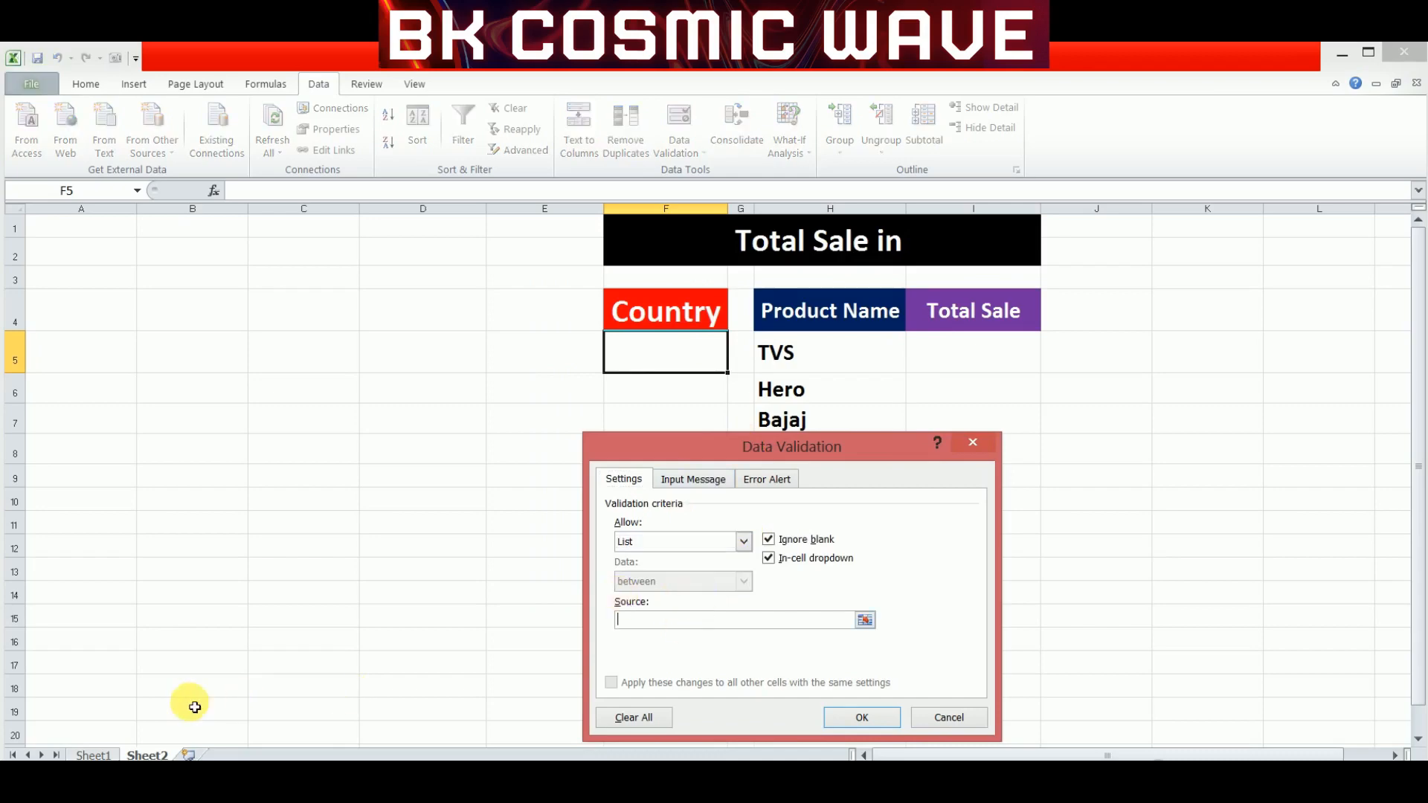
left_click(89, 754)
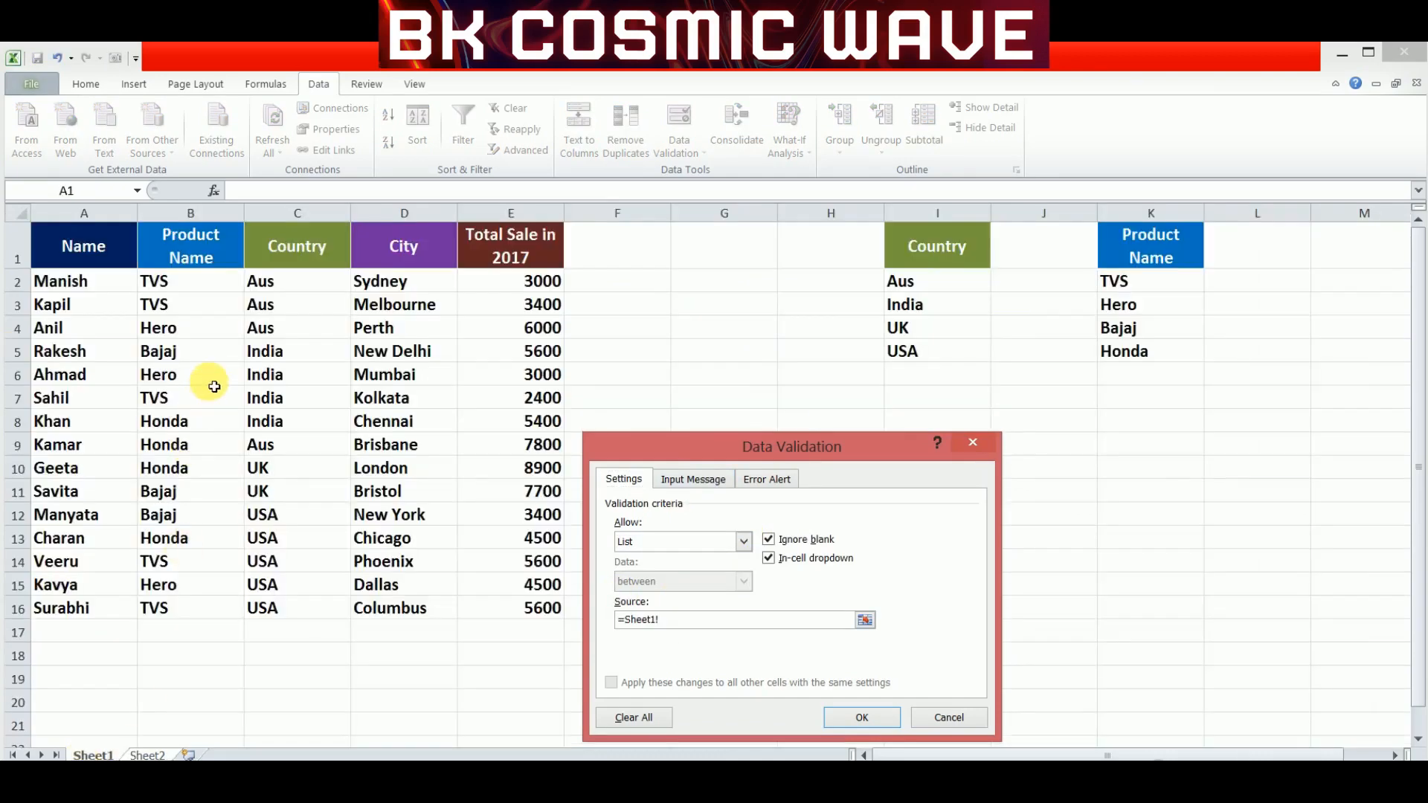
left_click_drag(306, 285, 304, 607)
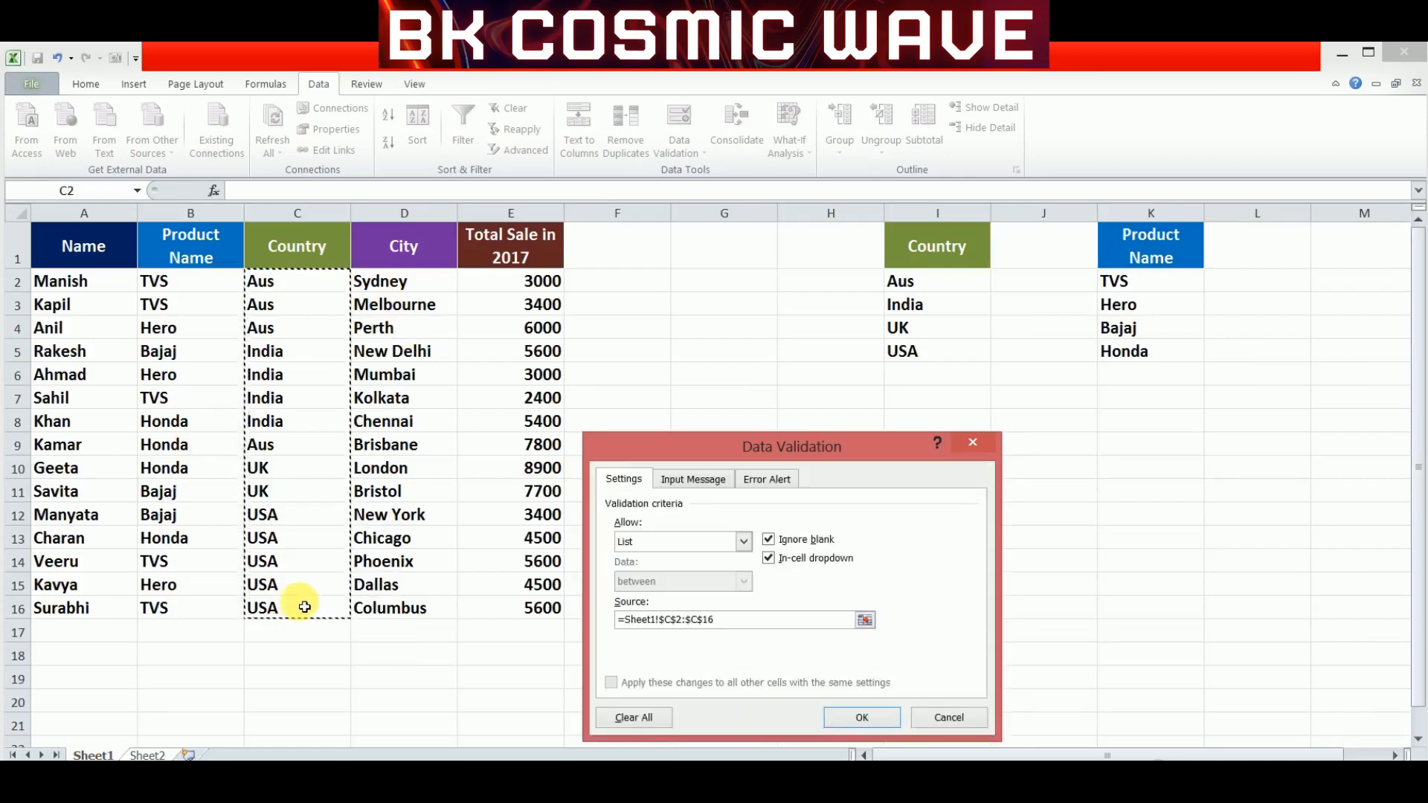
left_click_drag(715, 619, 561, 622)
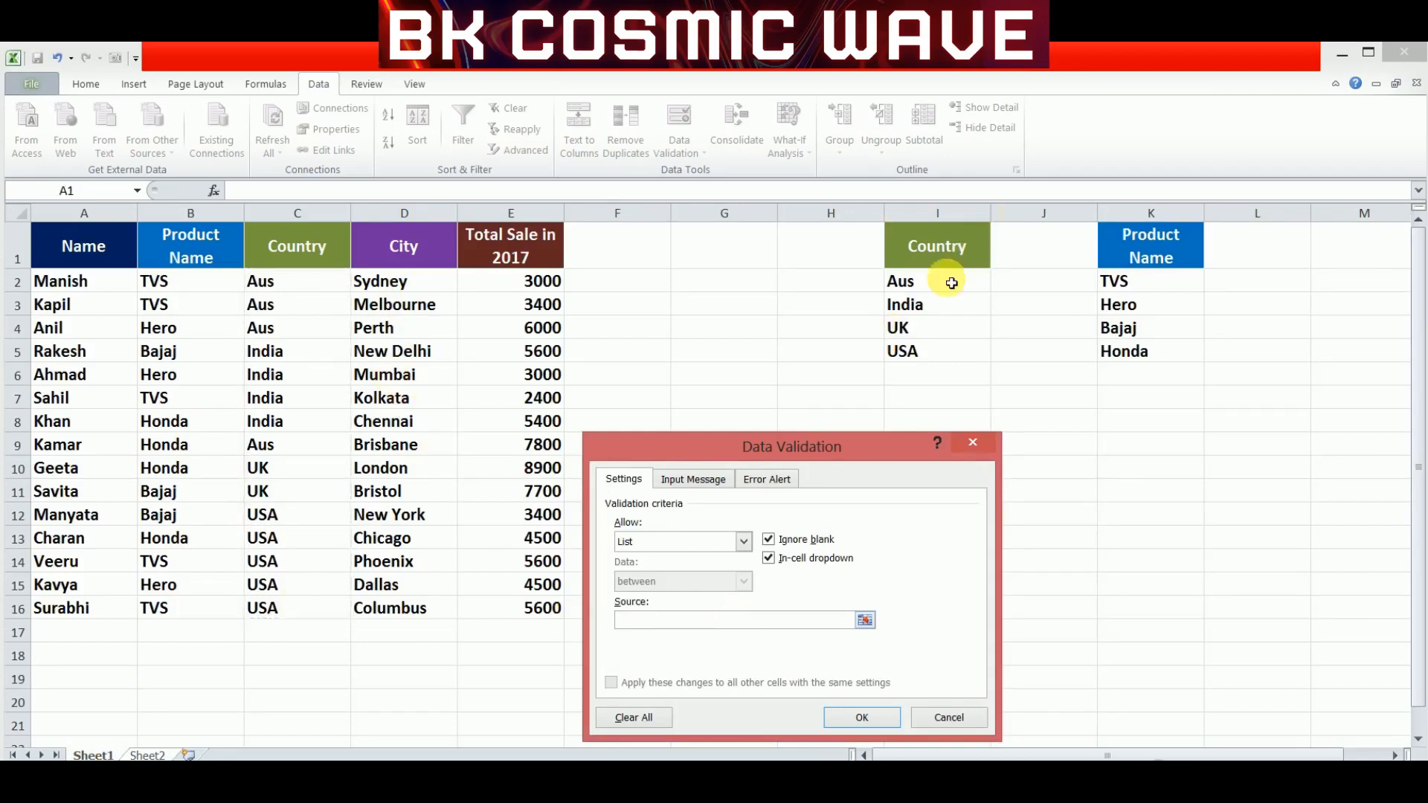
left_click_drag(943, 285, 948, 356)
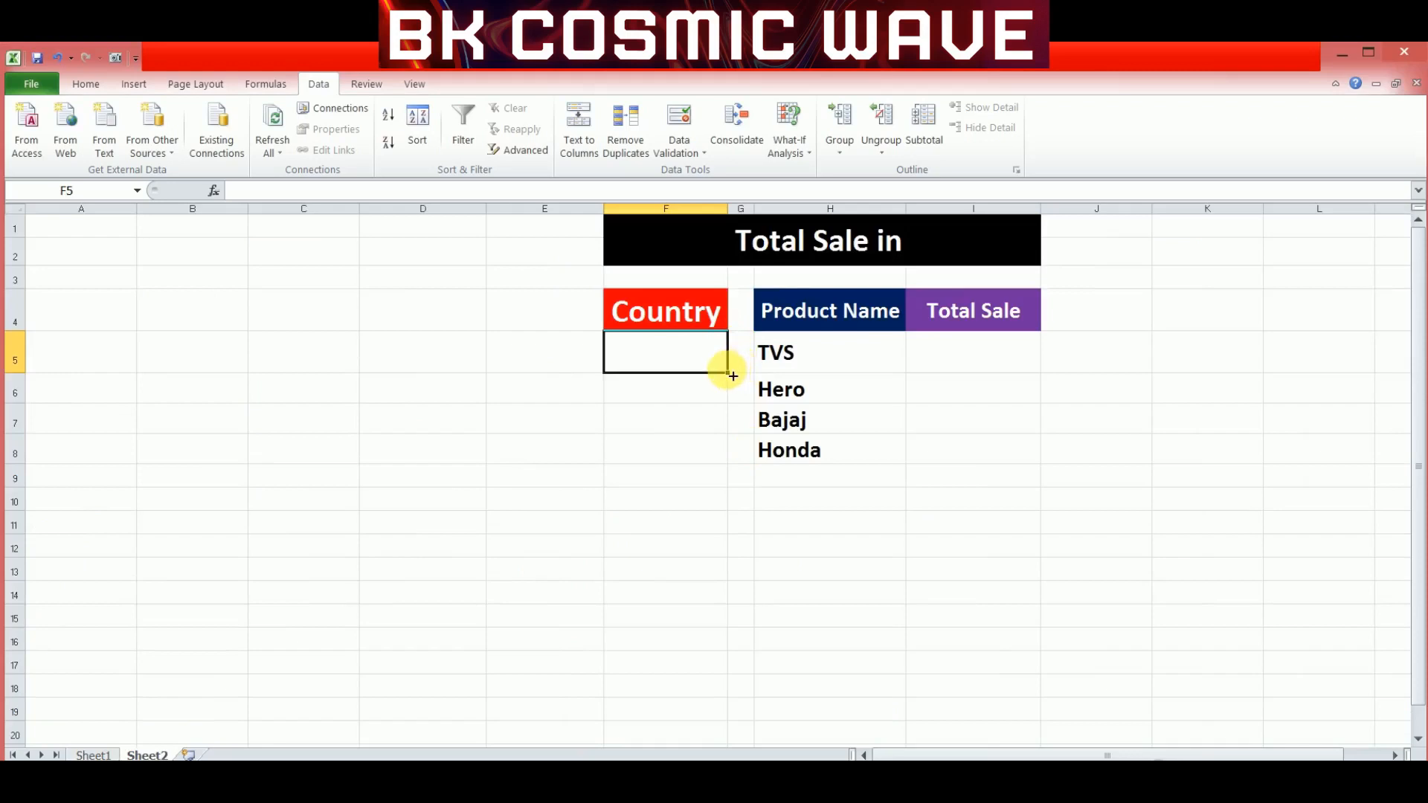
Step: Test the F5 drop-down by choosing Aus, India, UK and USA in turn, and finish with India selected
left_click(714, 366)
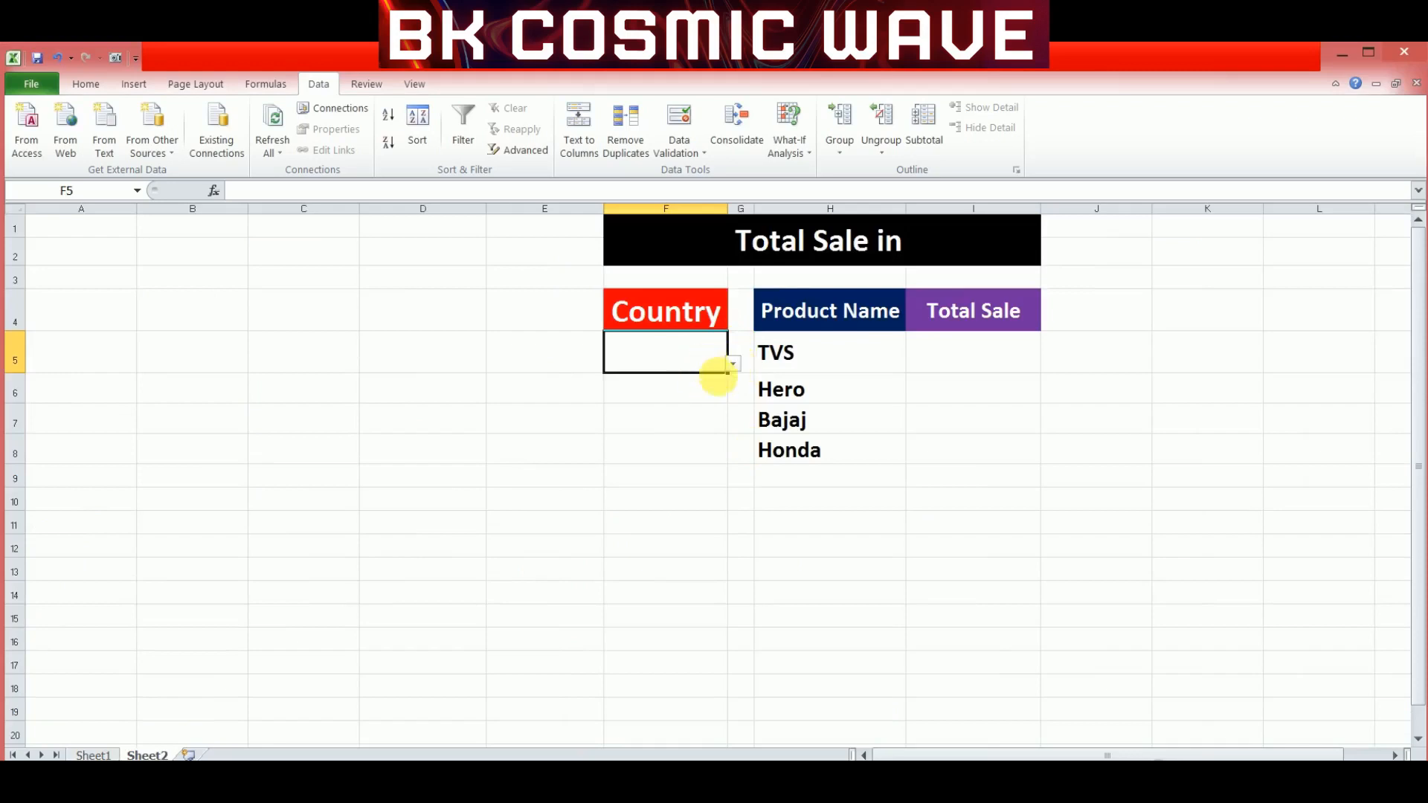
left_click(733, 365)
left_click(690, 382)
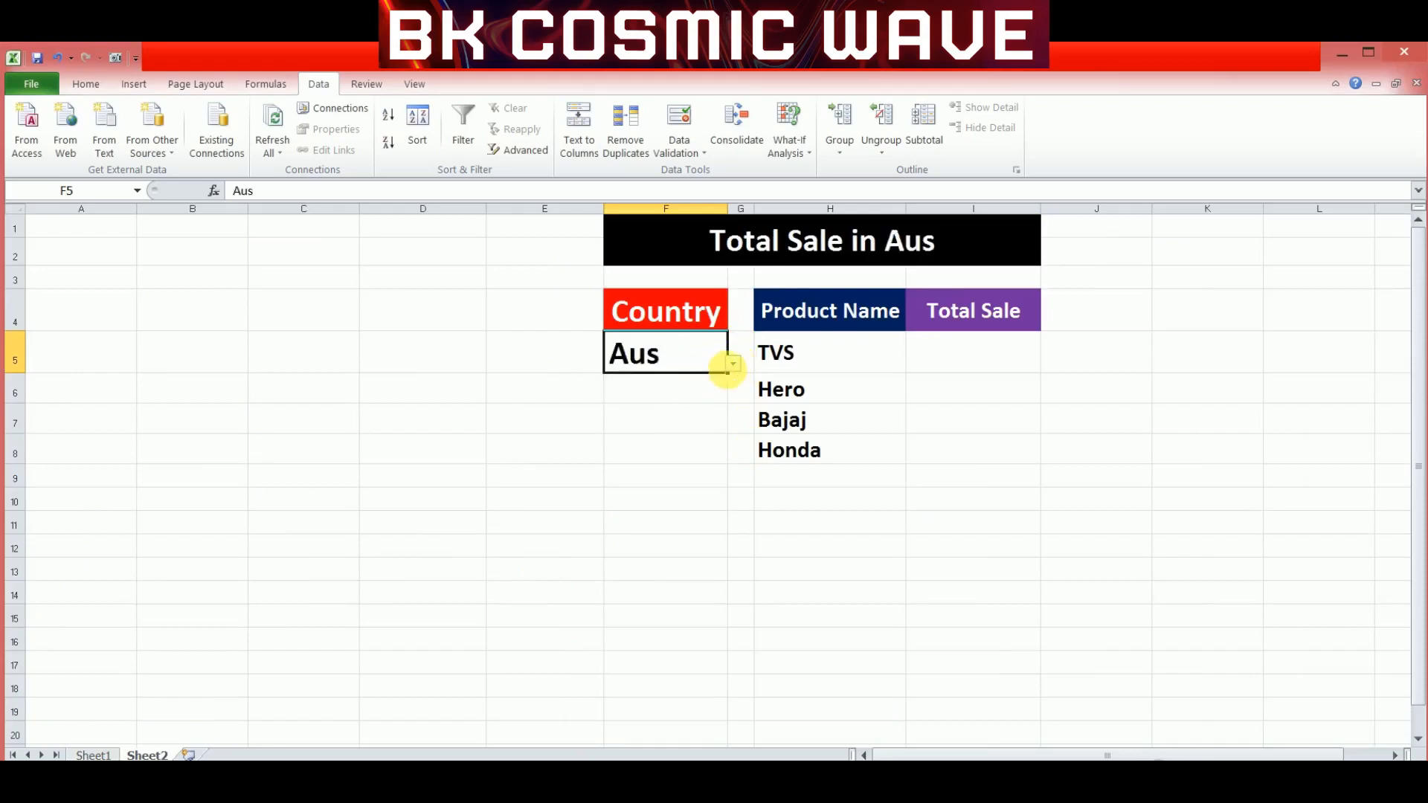
left_click(733, 365)
left_click(689, 386)
left_click(734, 365)
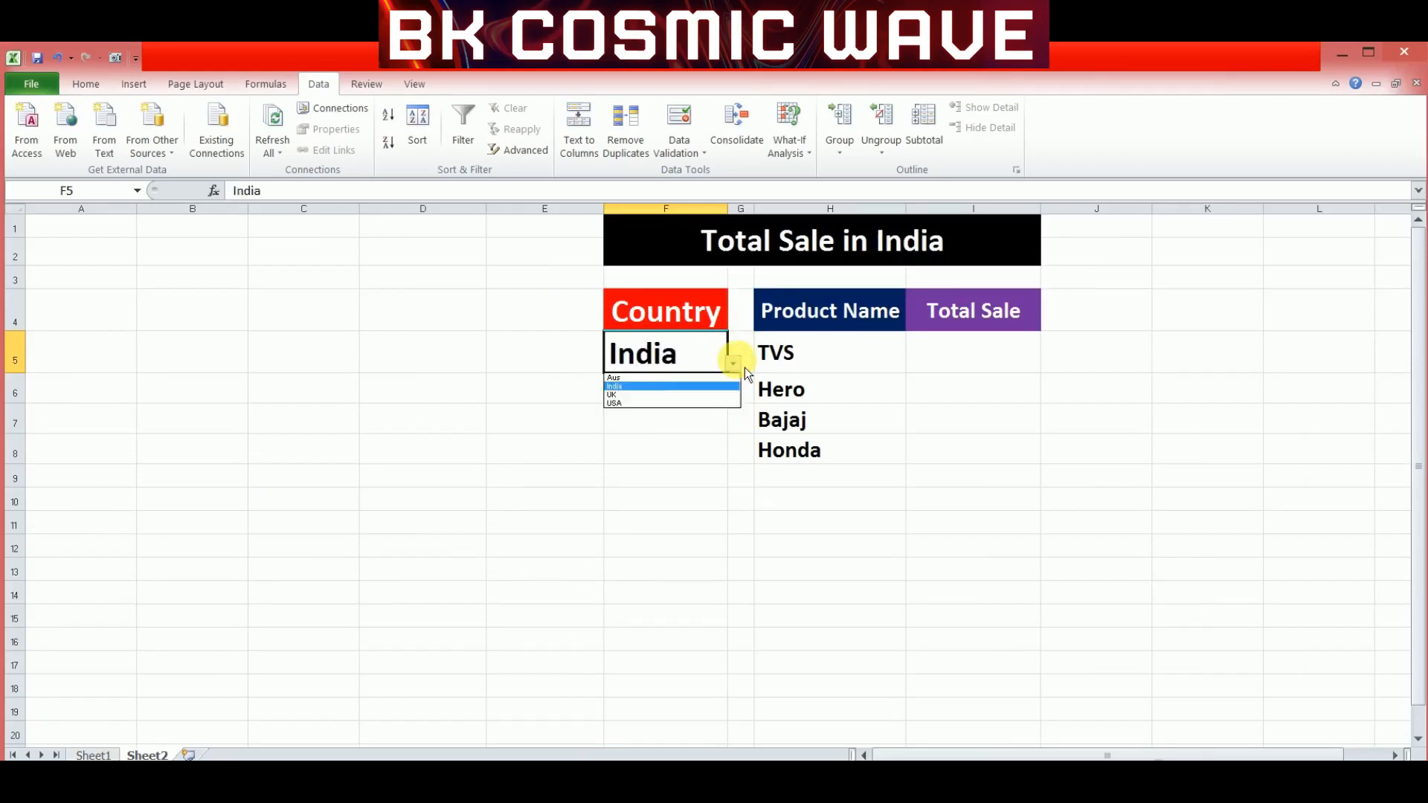
left_click(689, 394)
left_click(733, 364)
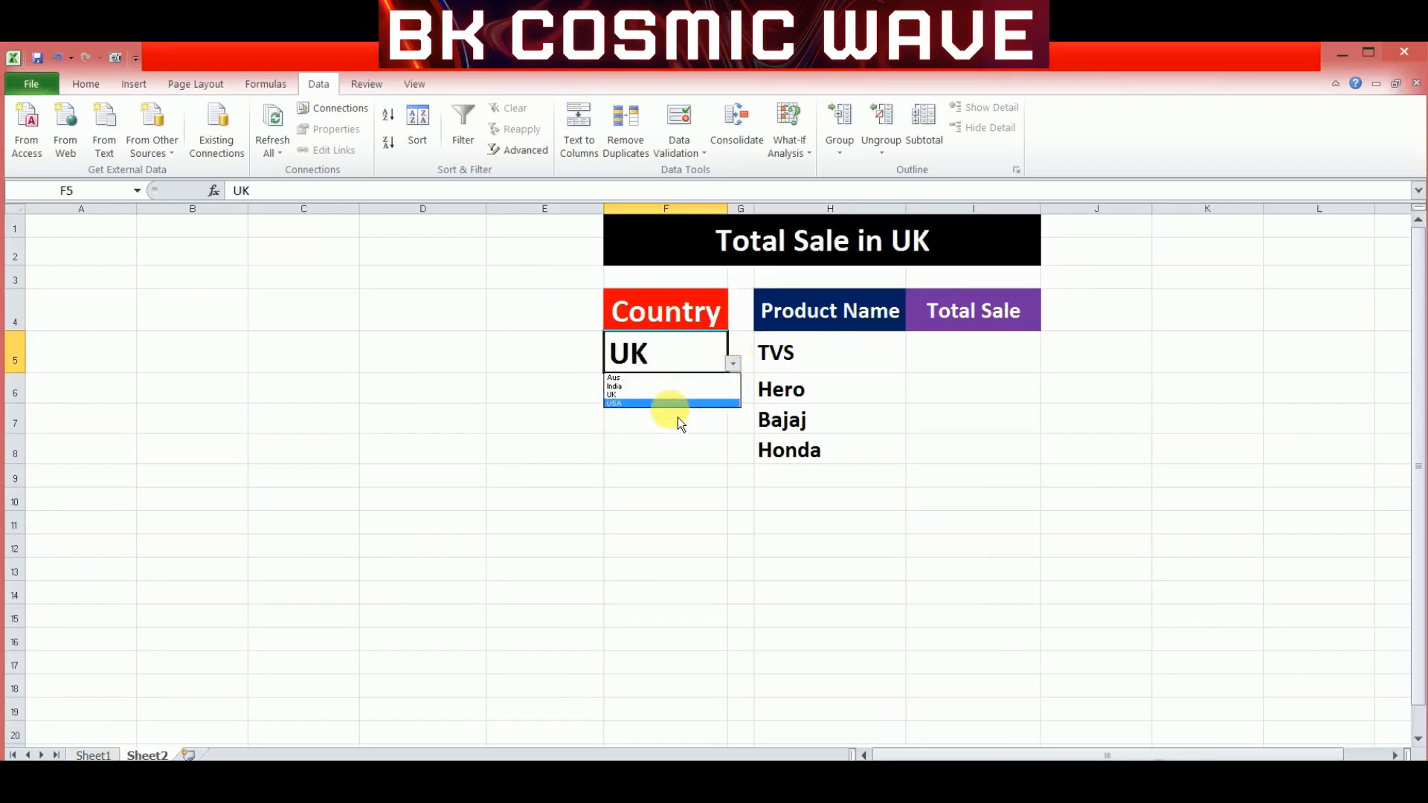
left_click(676, 403)
left_click(733, 365)
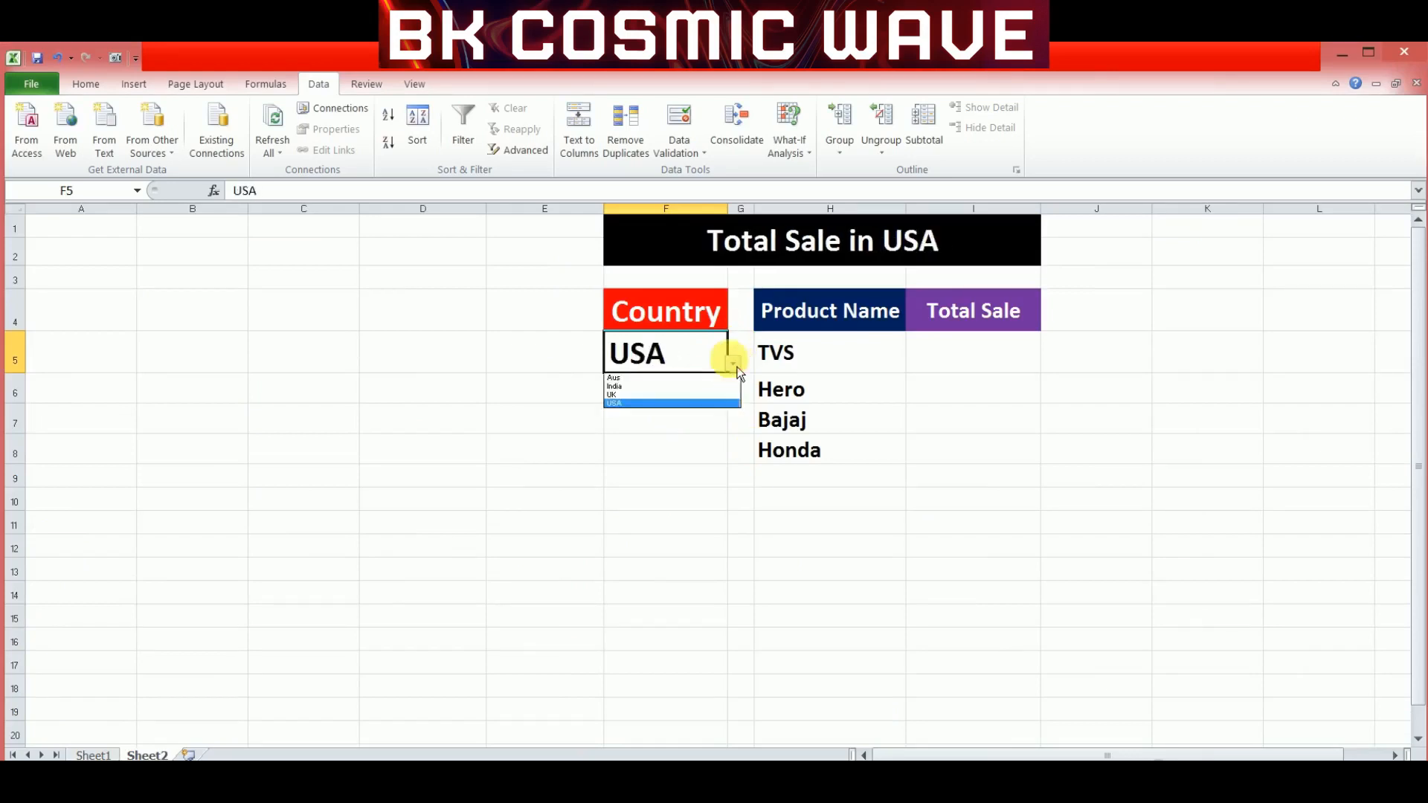
left_click(669, 387)
Step: Start a SUMIFS formula in I5 for TVS with Sheet1!E2:E16 as the sum range
left_click(993, 354)
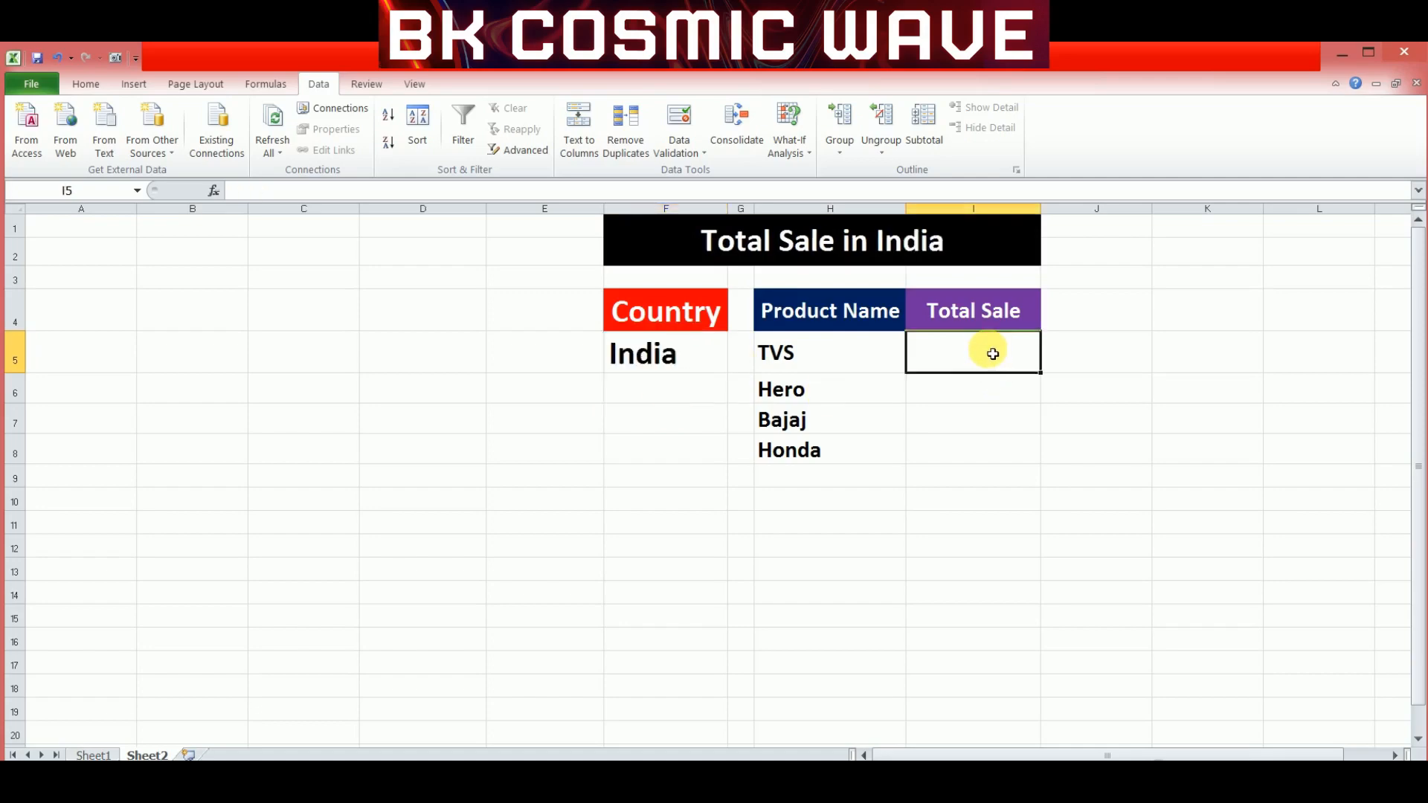
type("=")
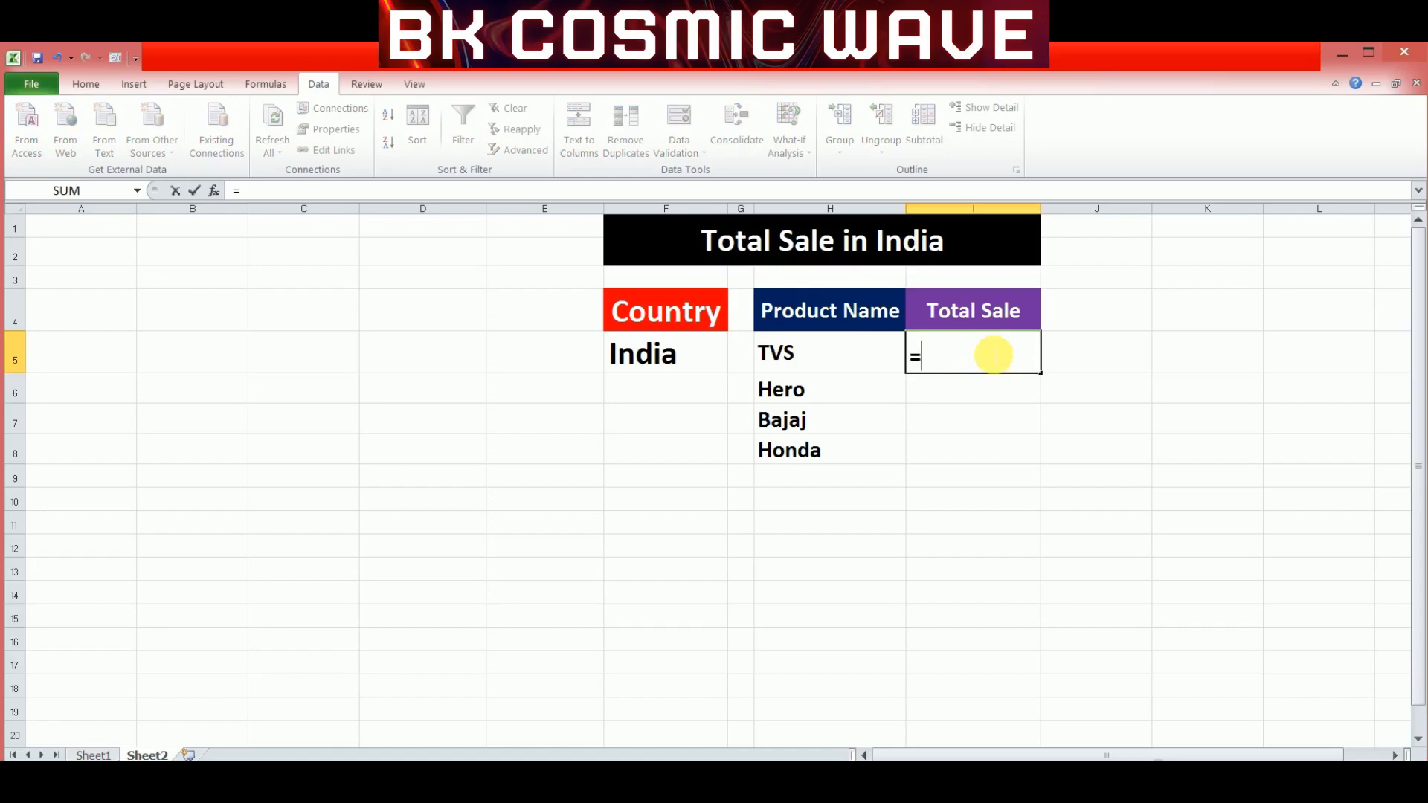
type("sumi")
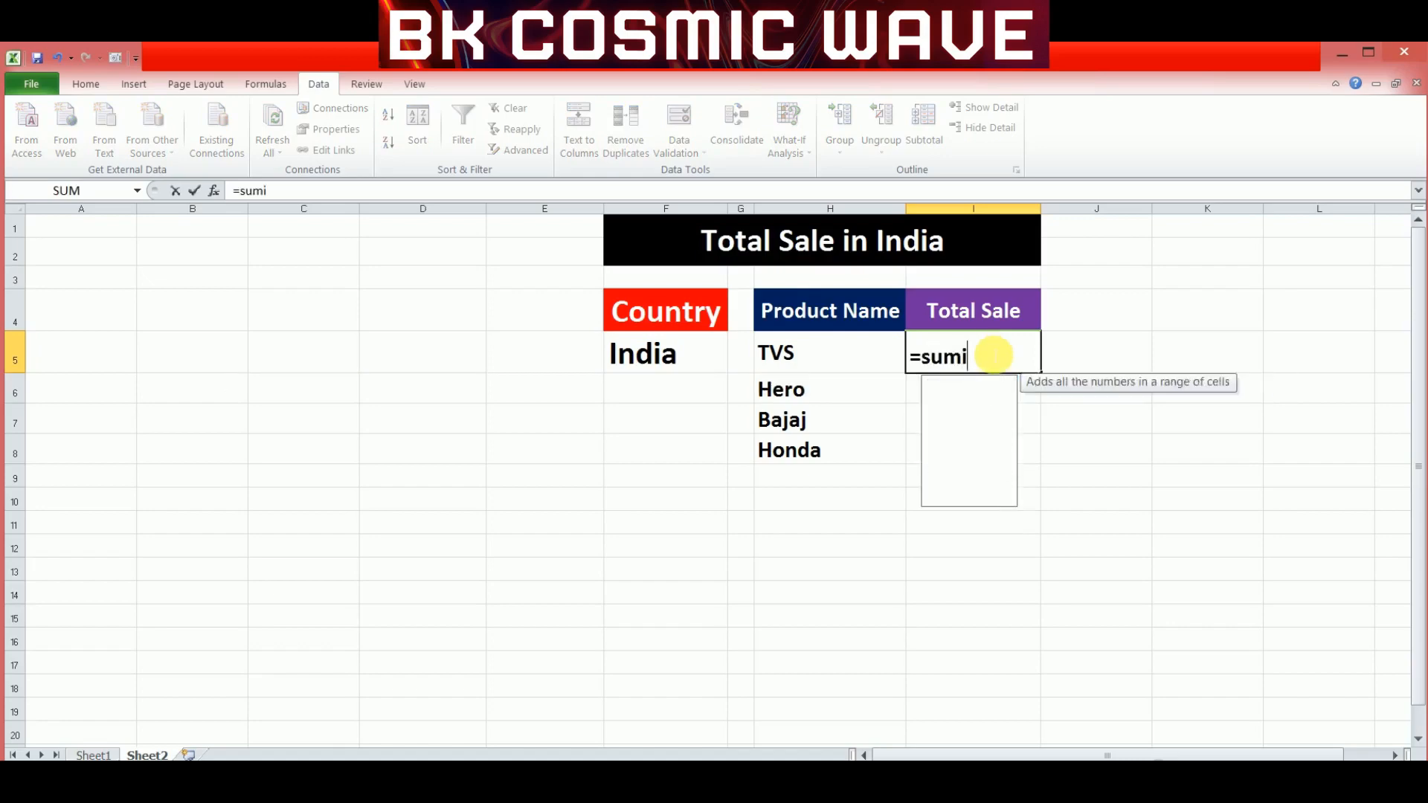
type("fs(")
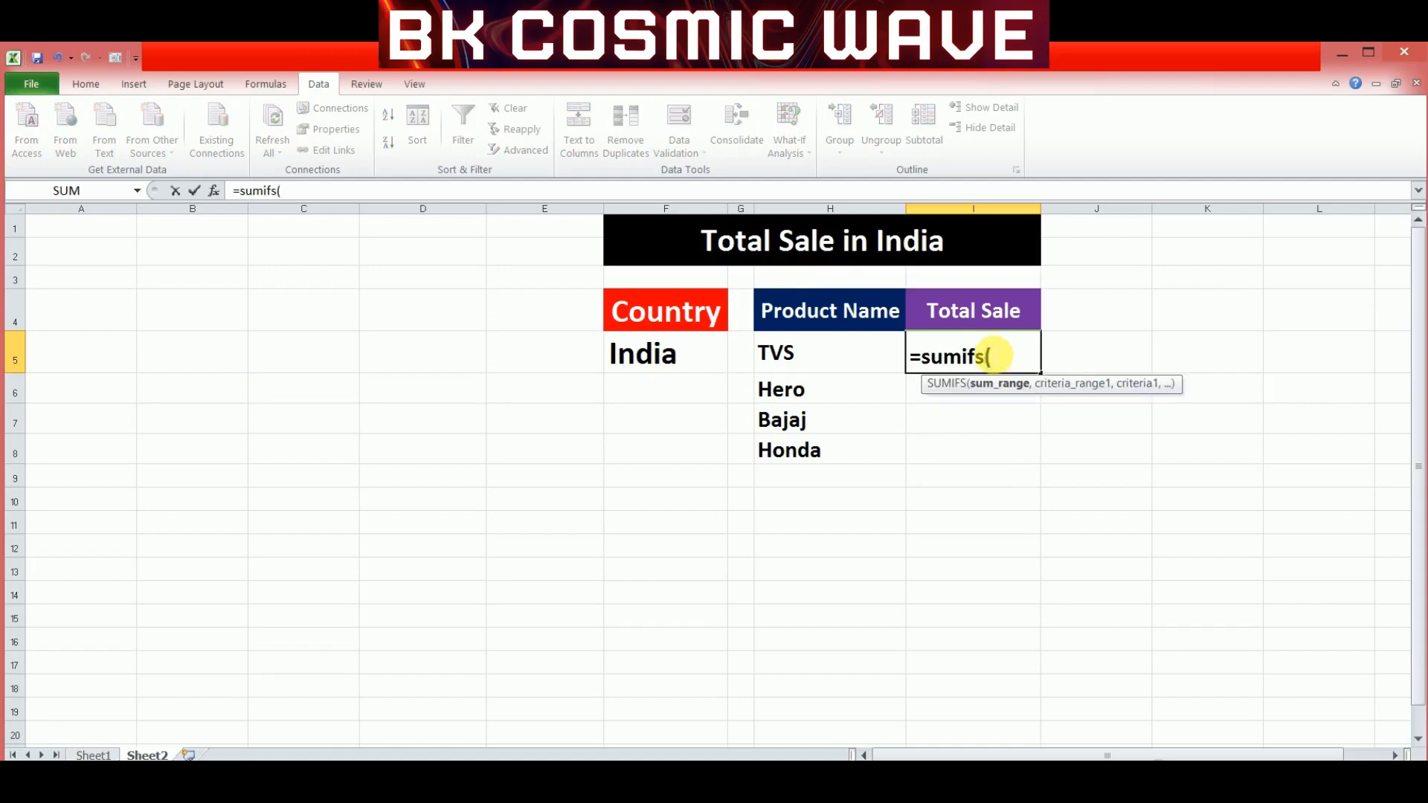
left_click(89, 754)
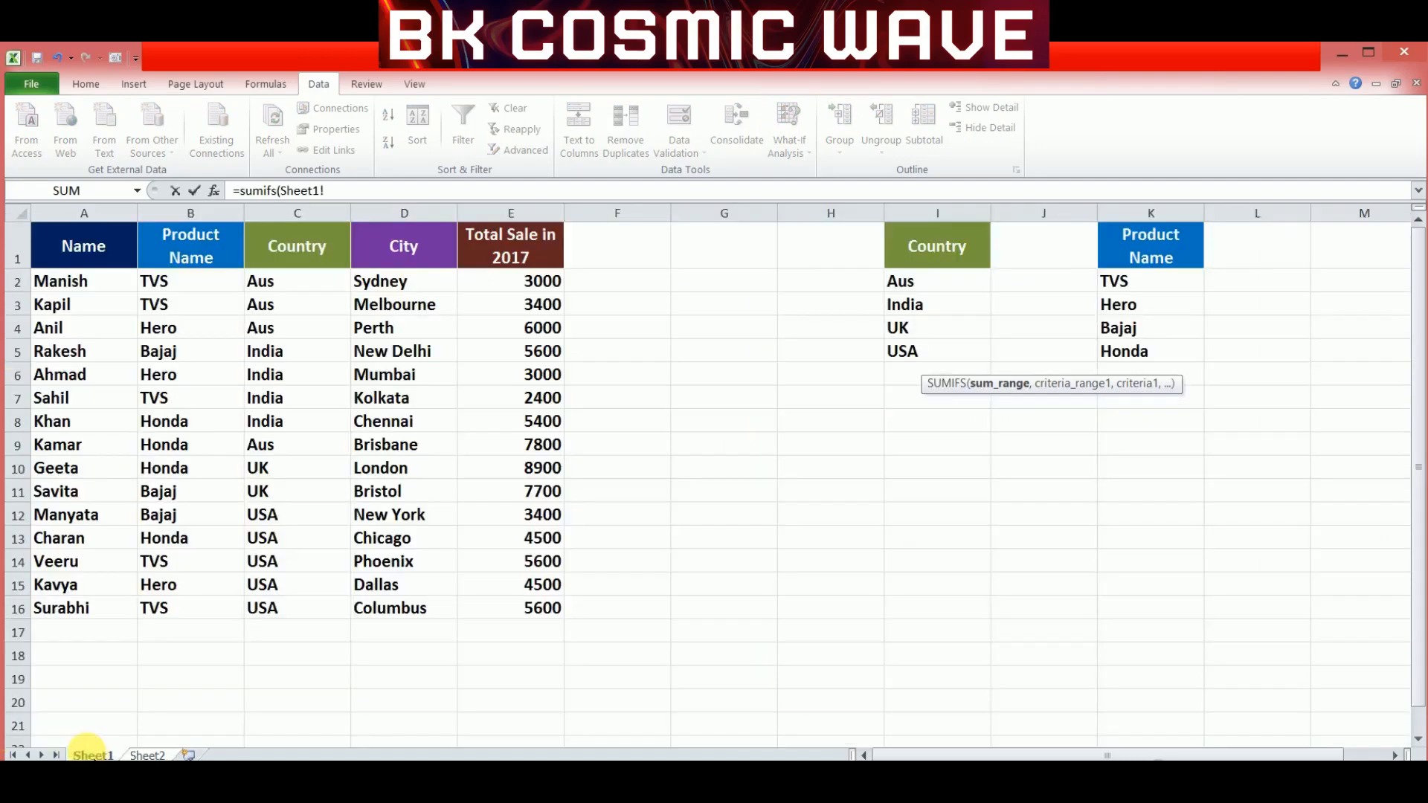
left_click_drag(527, 280, 538, 613)
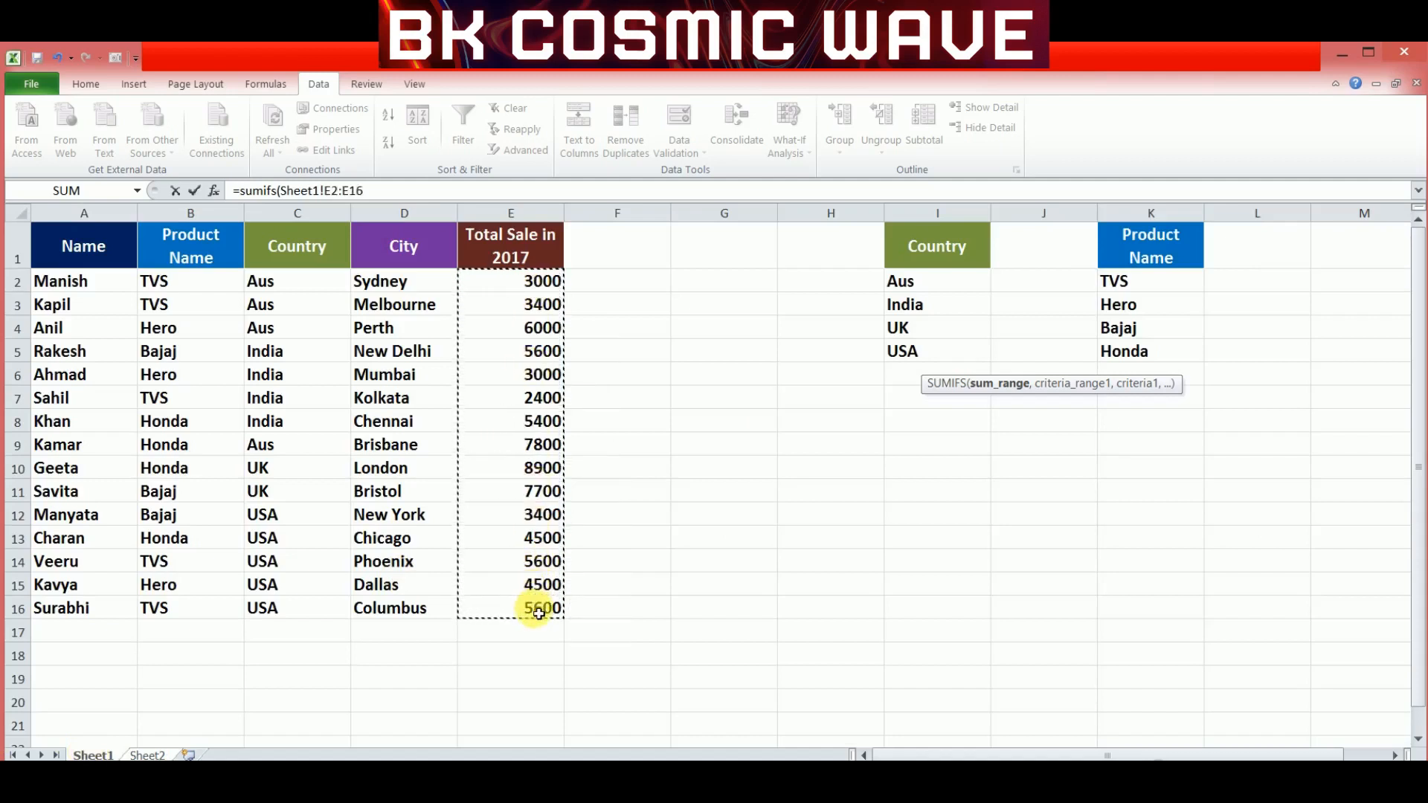
Step: Add Sheet1!C2:C16 as the formula's first criteria range, with the absolute reference Sheet2!$F$5 as its criterion
type(",")
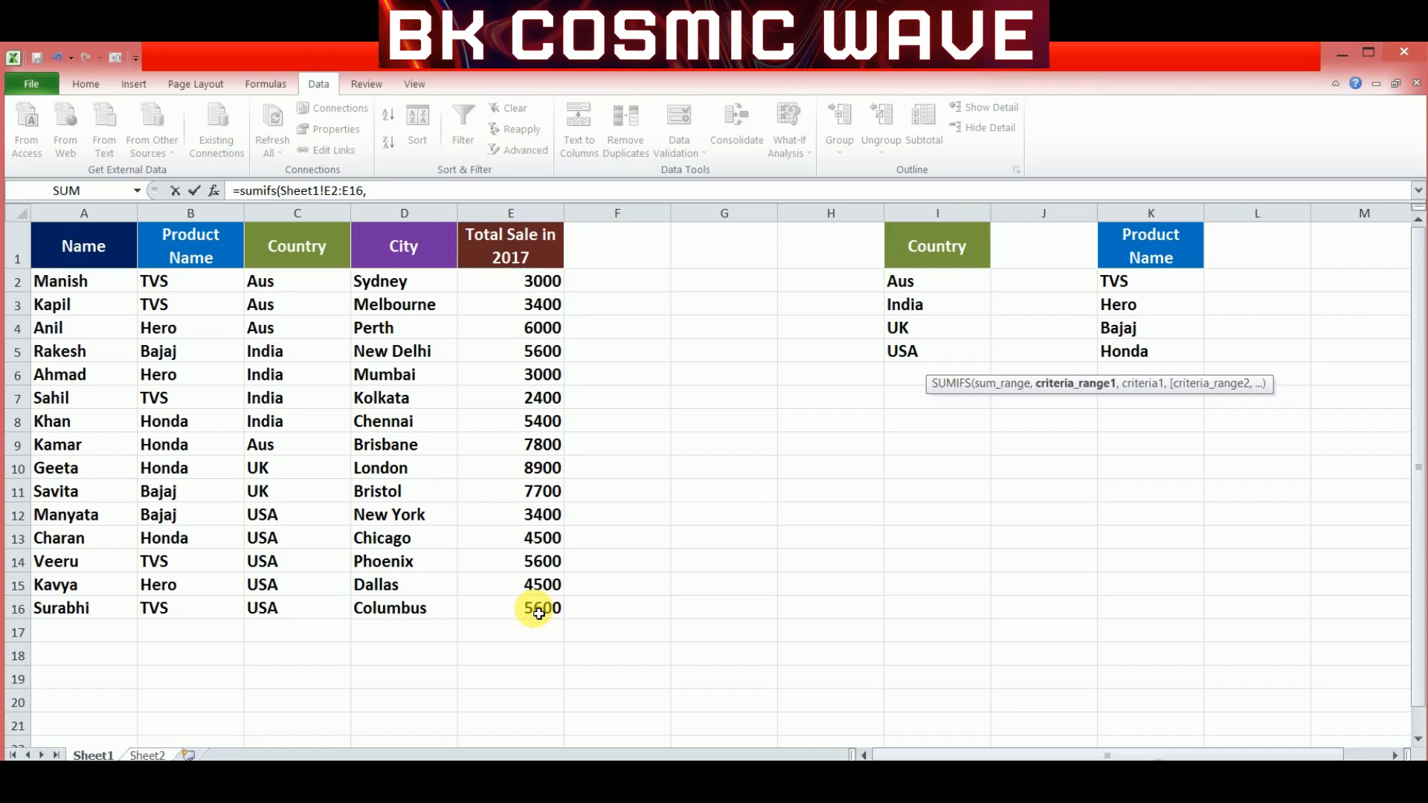
left_click(270, 281)
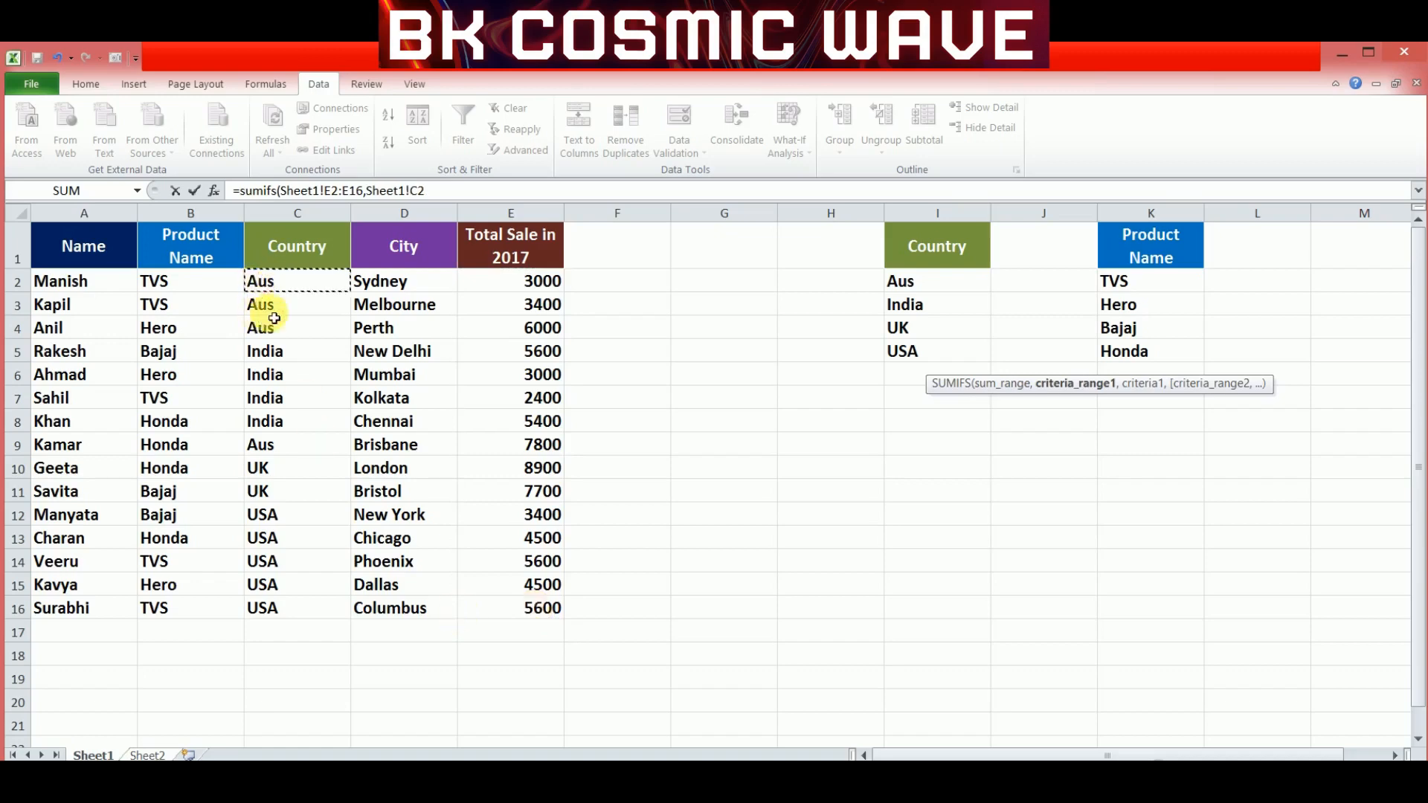
left_click_drag(274, 319, 268, 605)
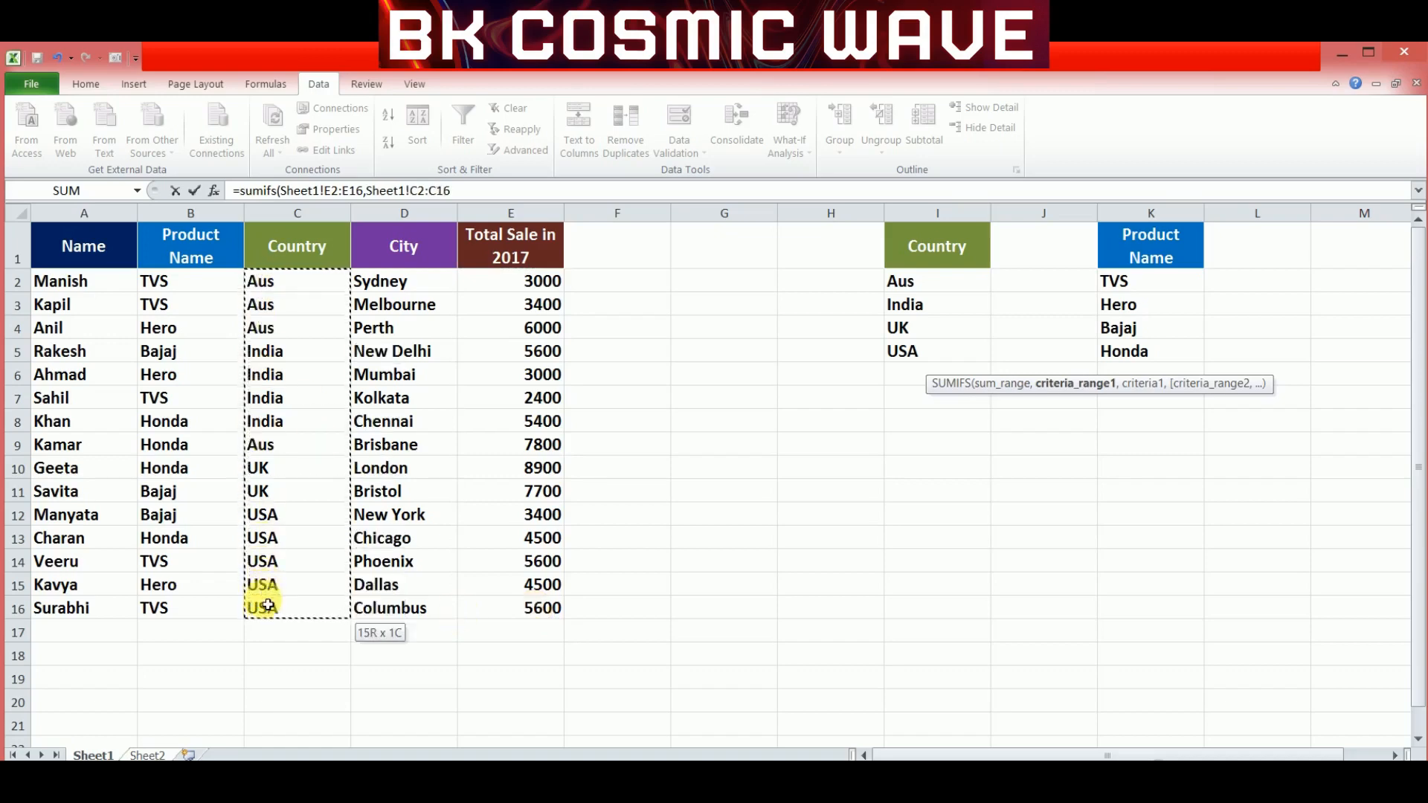
type(",")
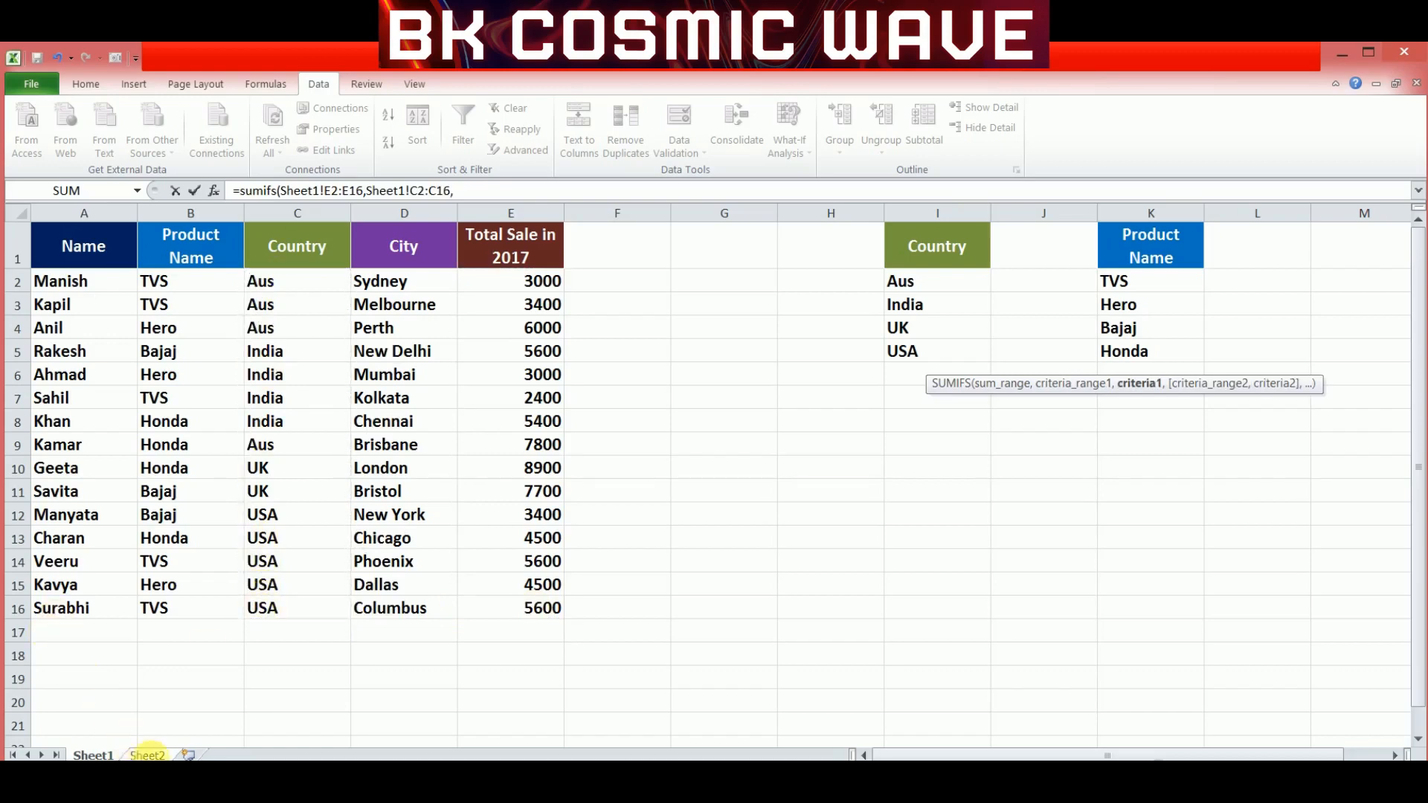
left_click(147, 754)
left_click(668, 365)
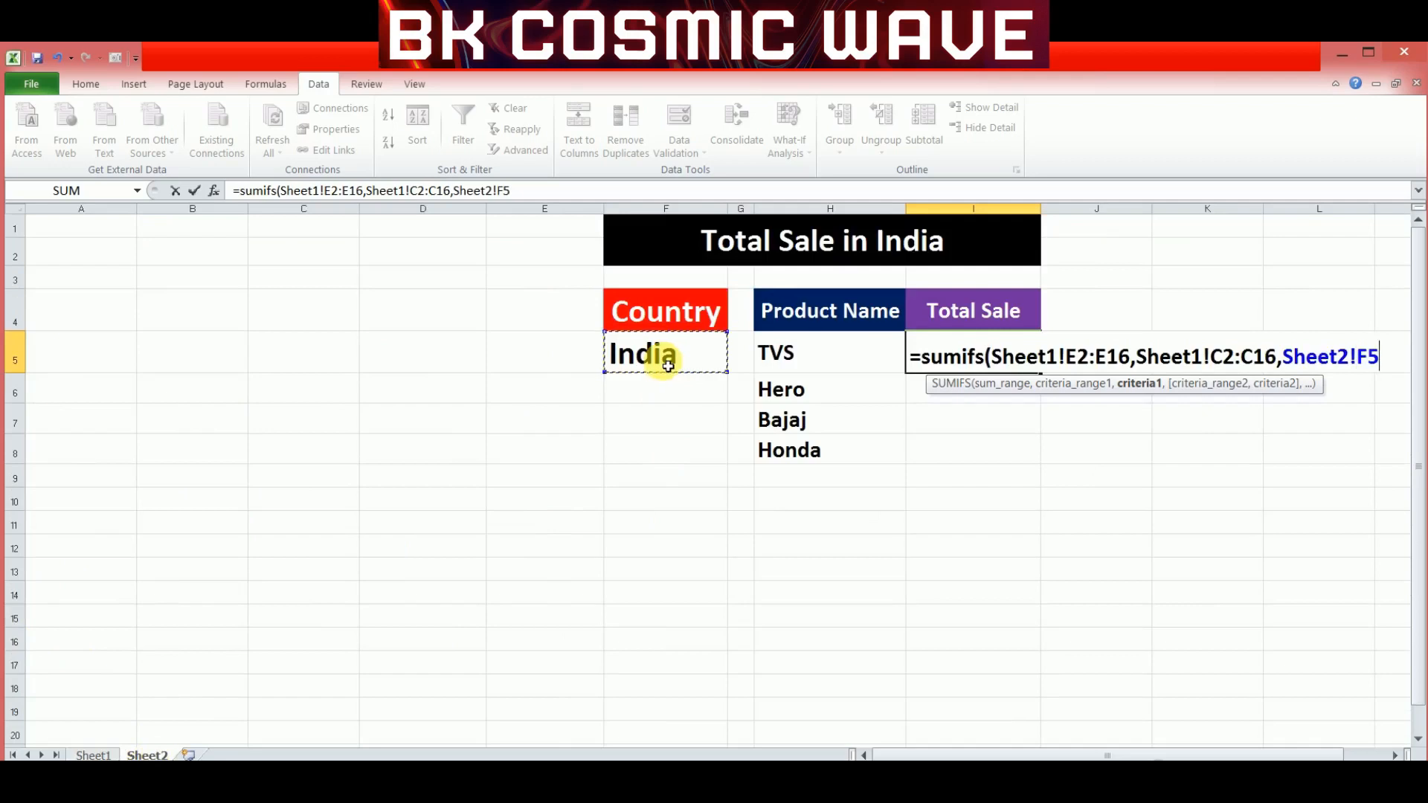
key("F4")
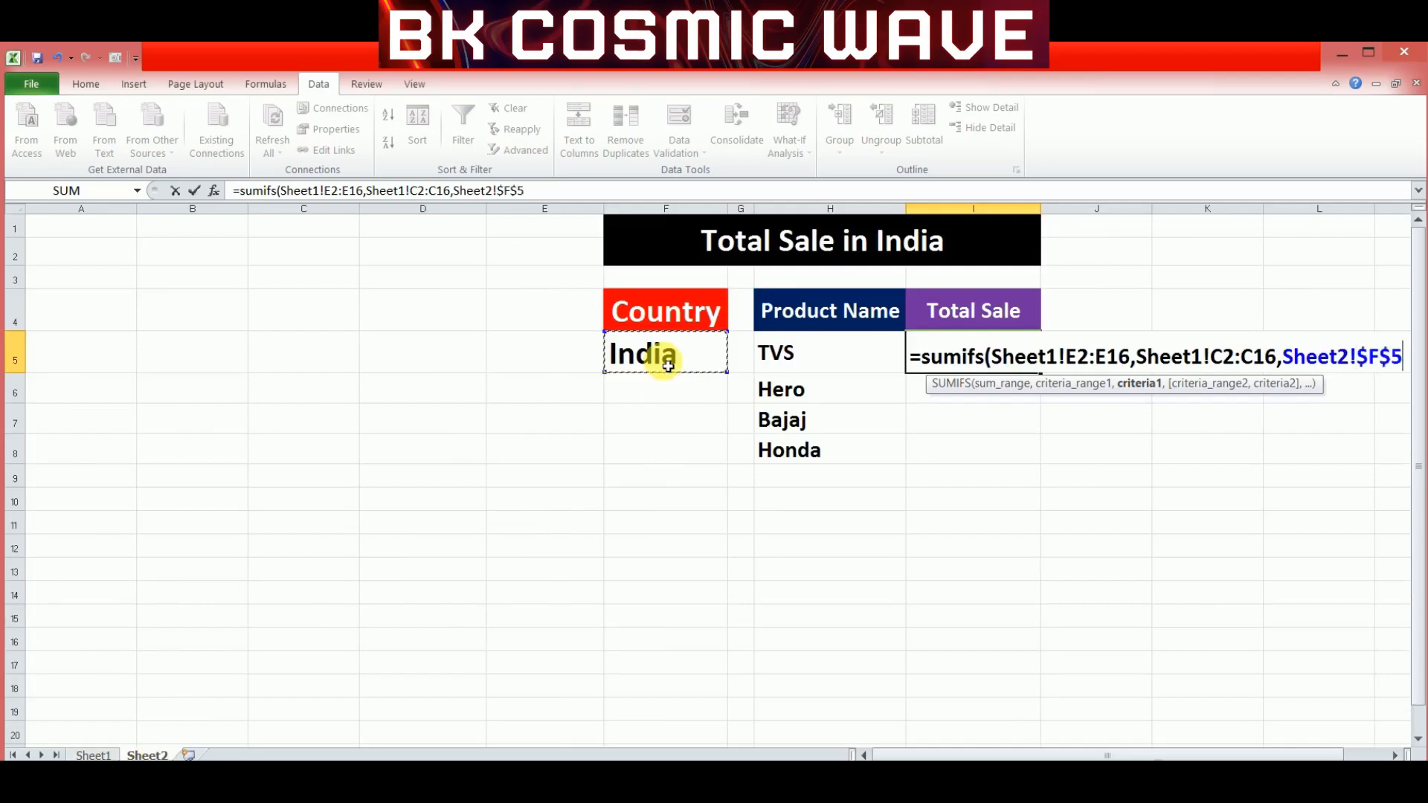
Step: Add Sheet1!B2:B16 as the second criteria range with Sheet2!H5 as its criterion, and complete the SUMIFS formula in I5
type(",")
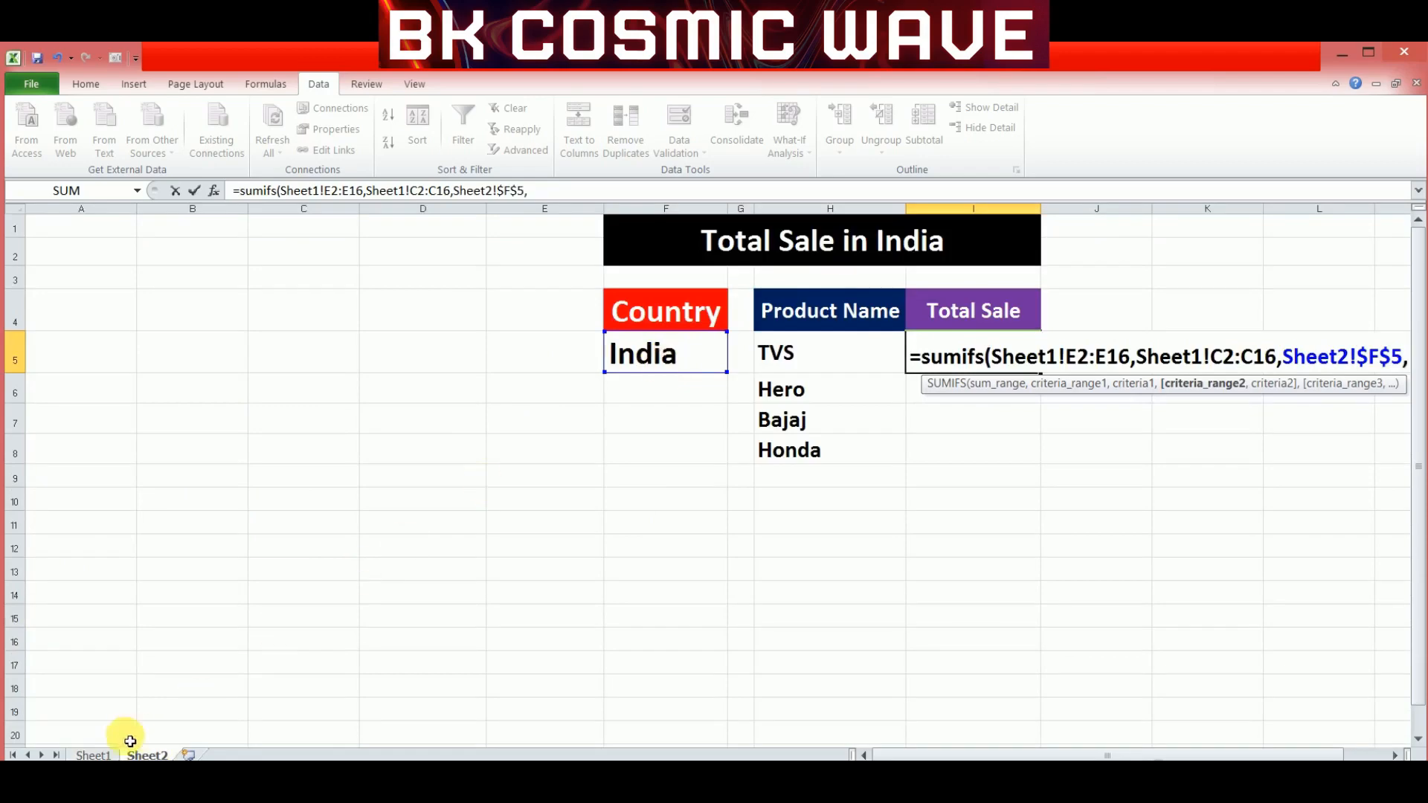
left_click(83, 753)
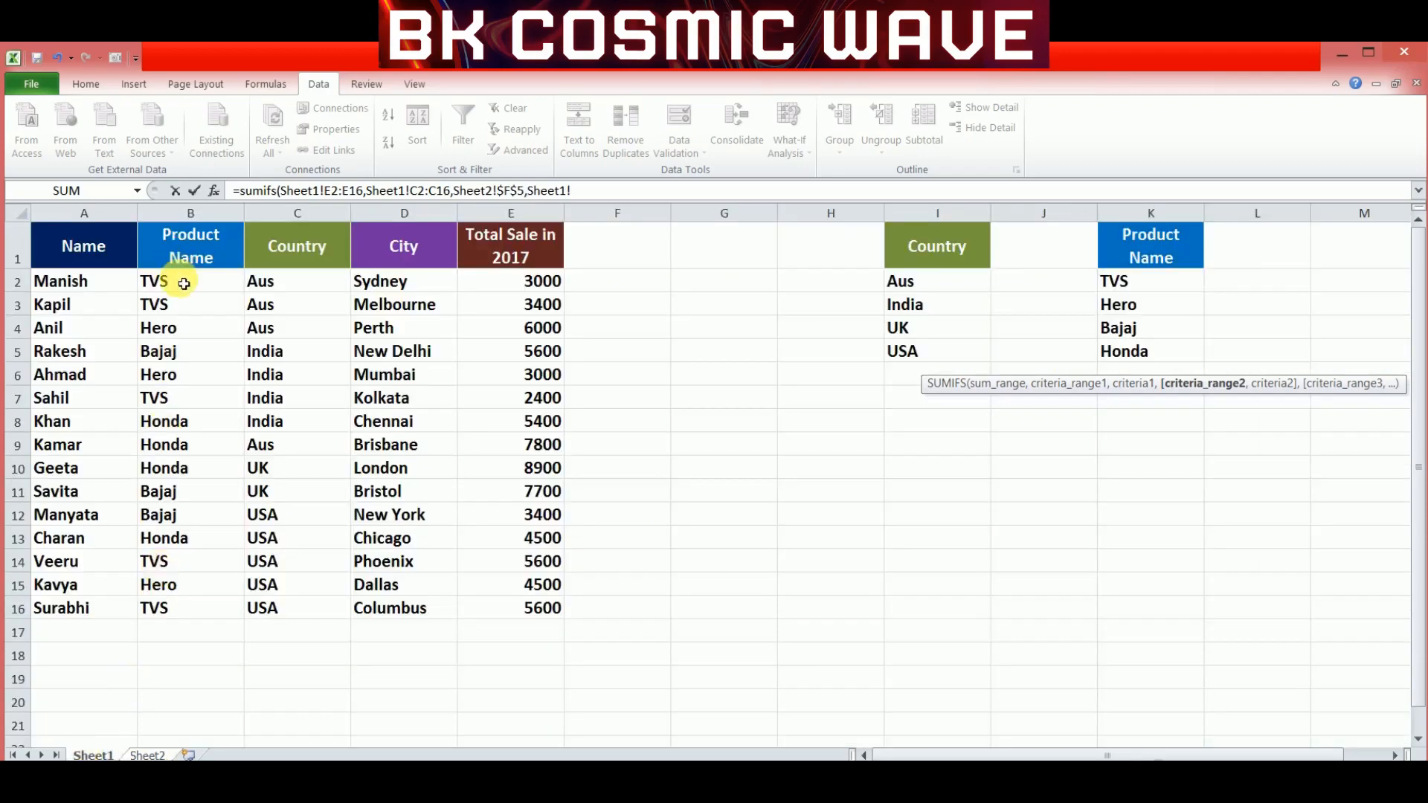
left_click_drag(181, 280, 183, 604)
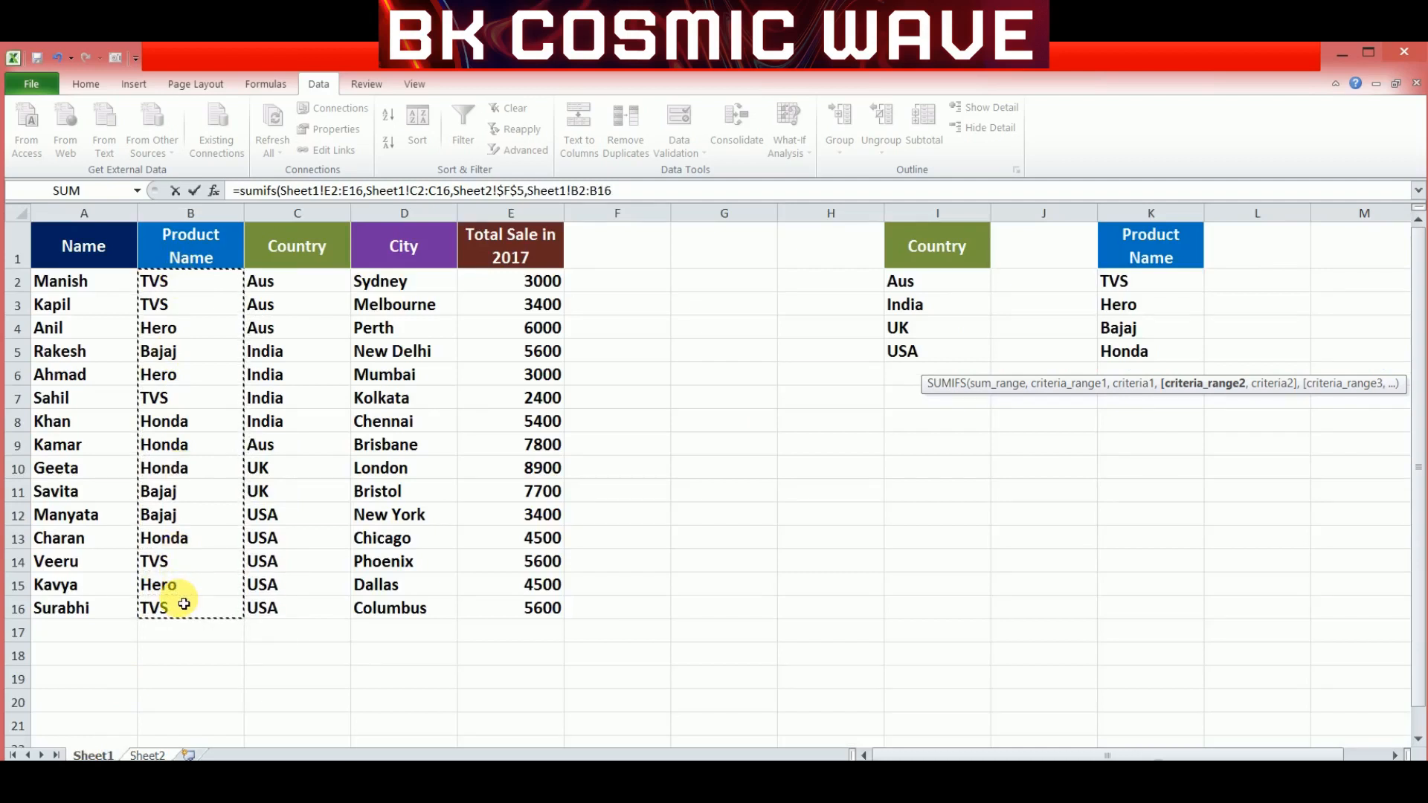
type(",")
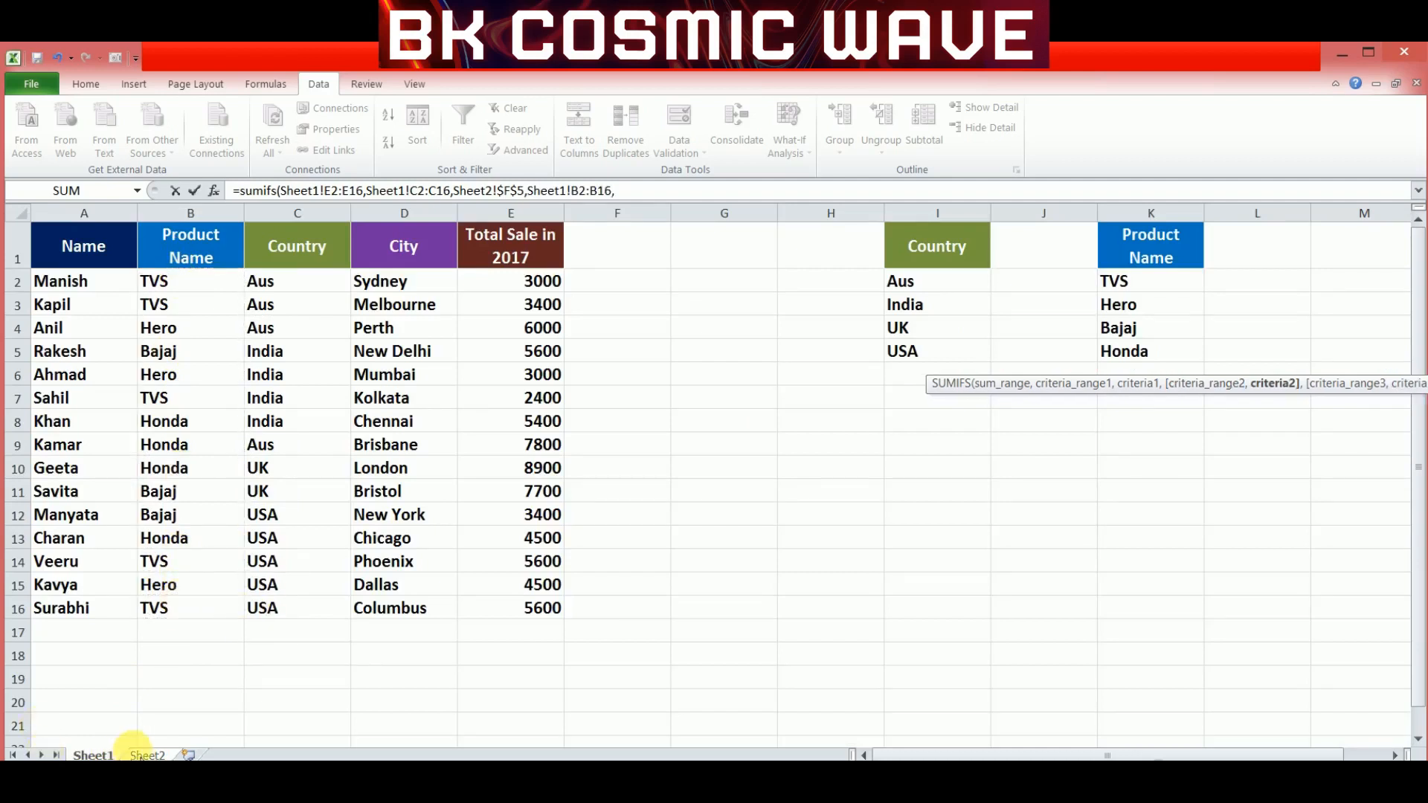
left_click(142, 754)
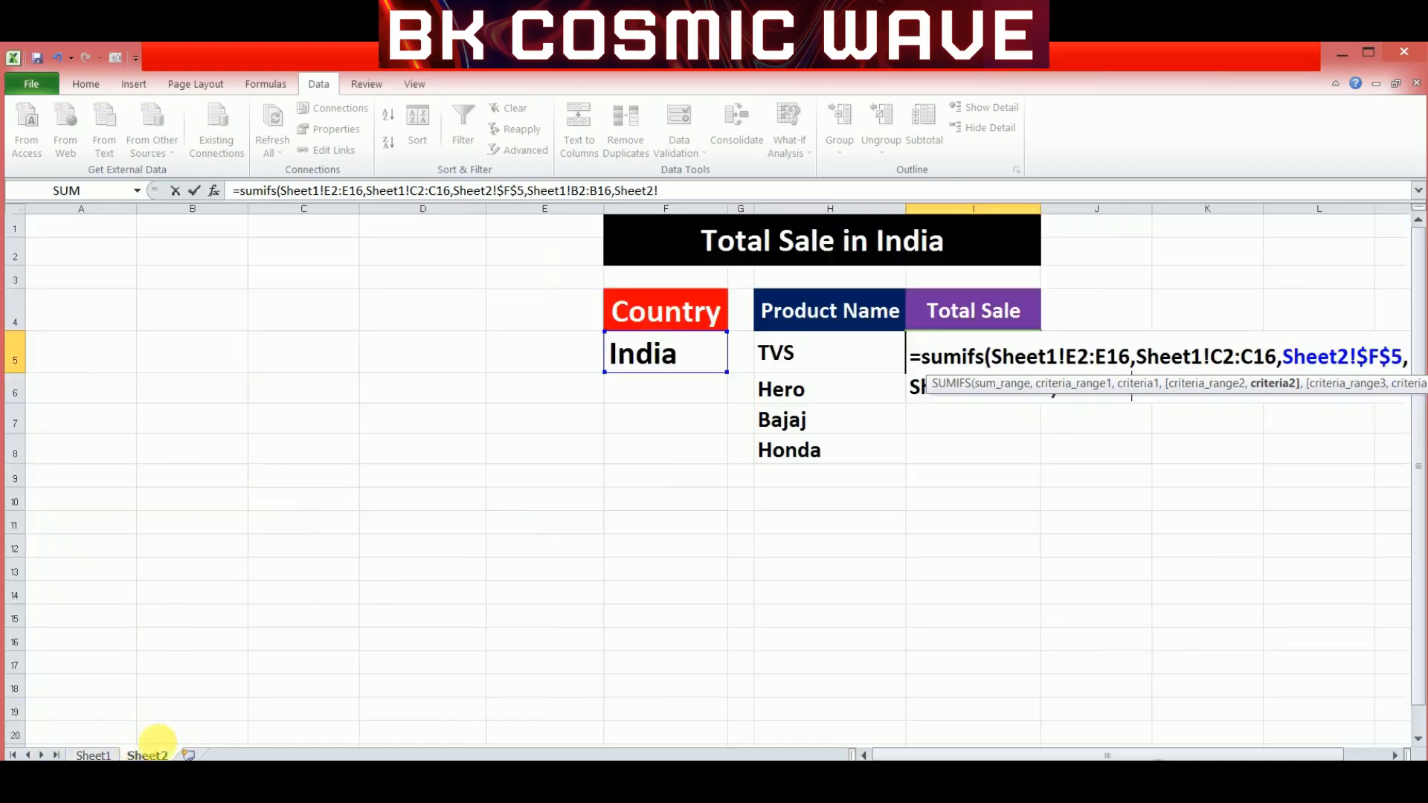
left_click(817, 363)
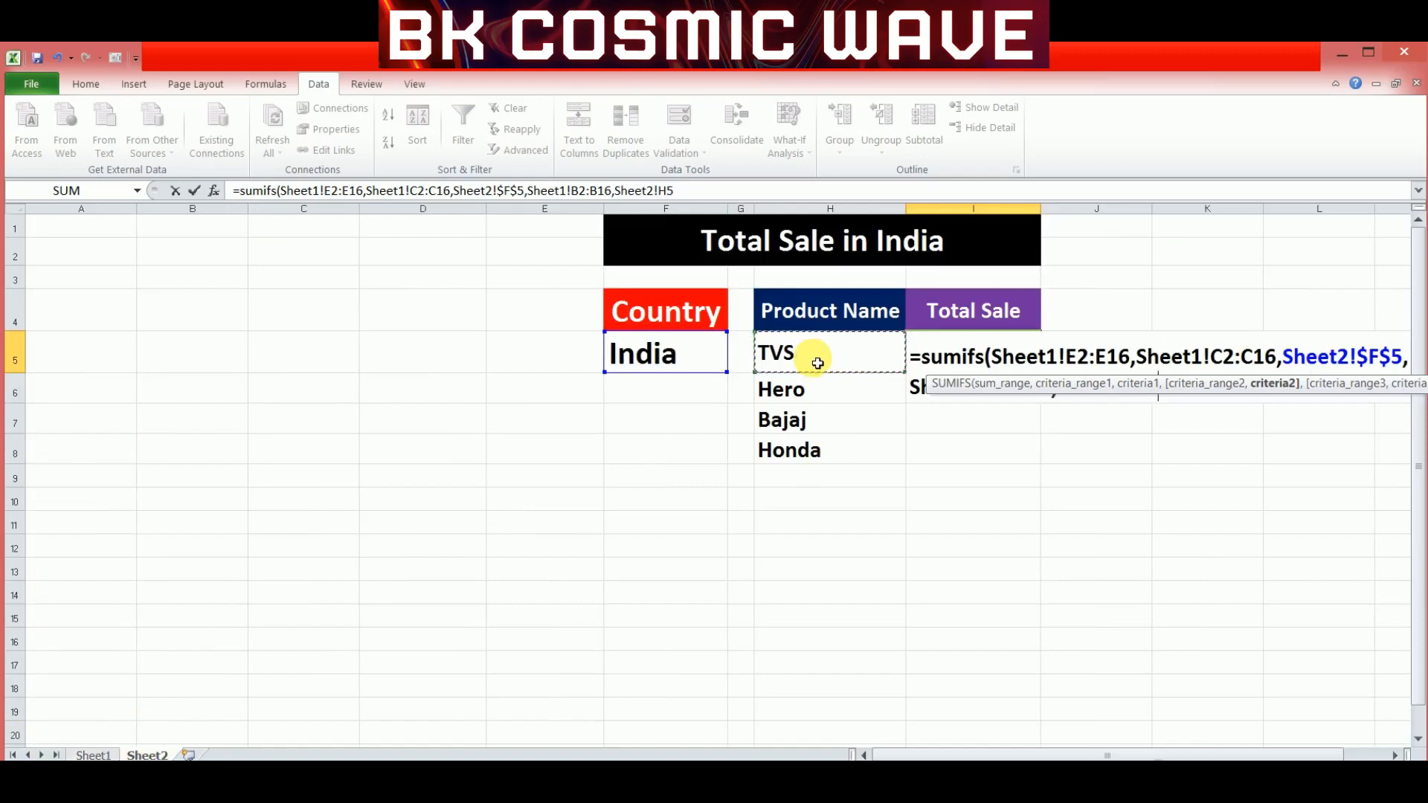
type(")")
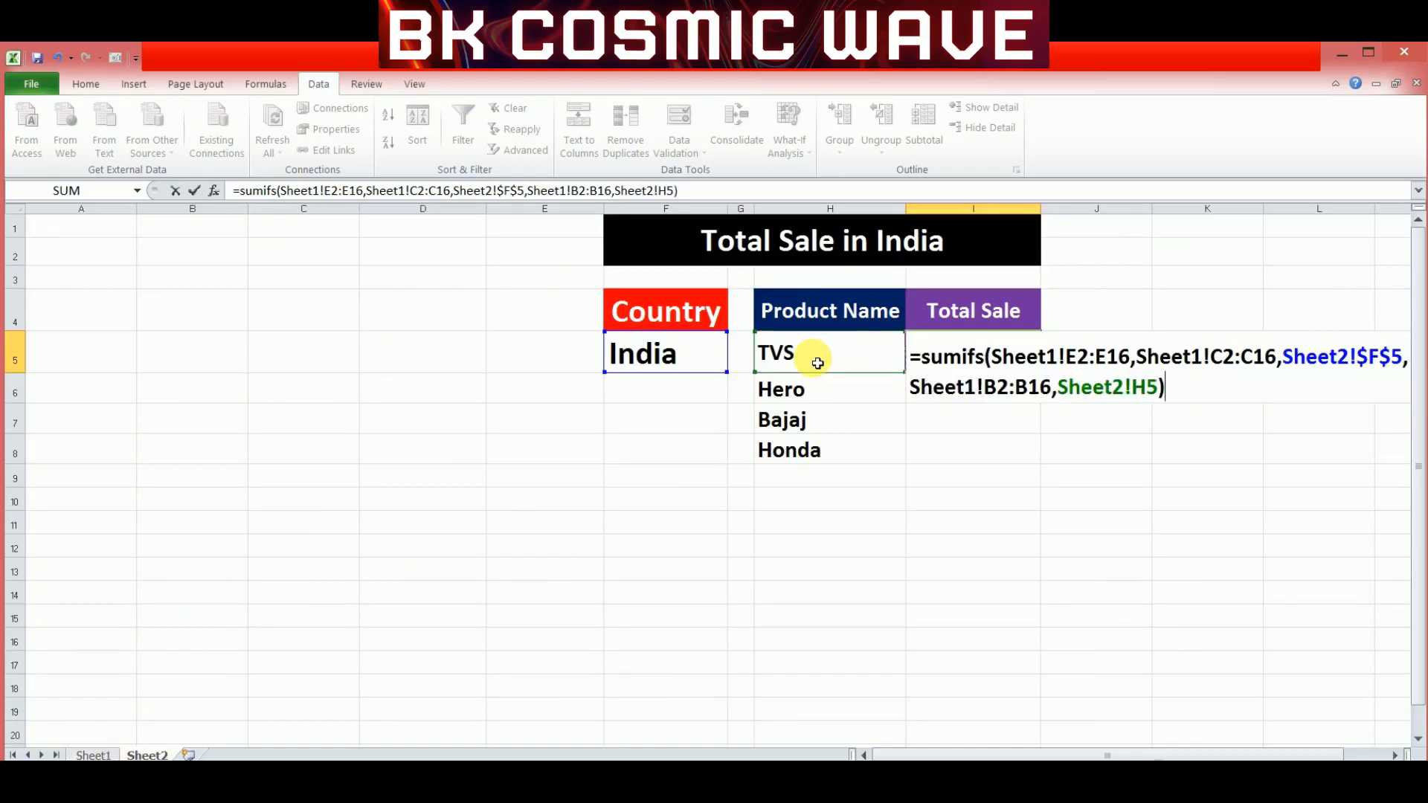
key("Return")
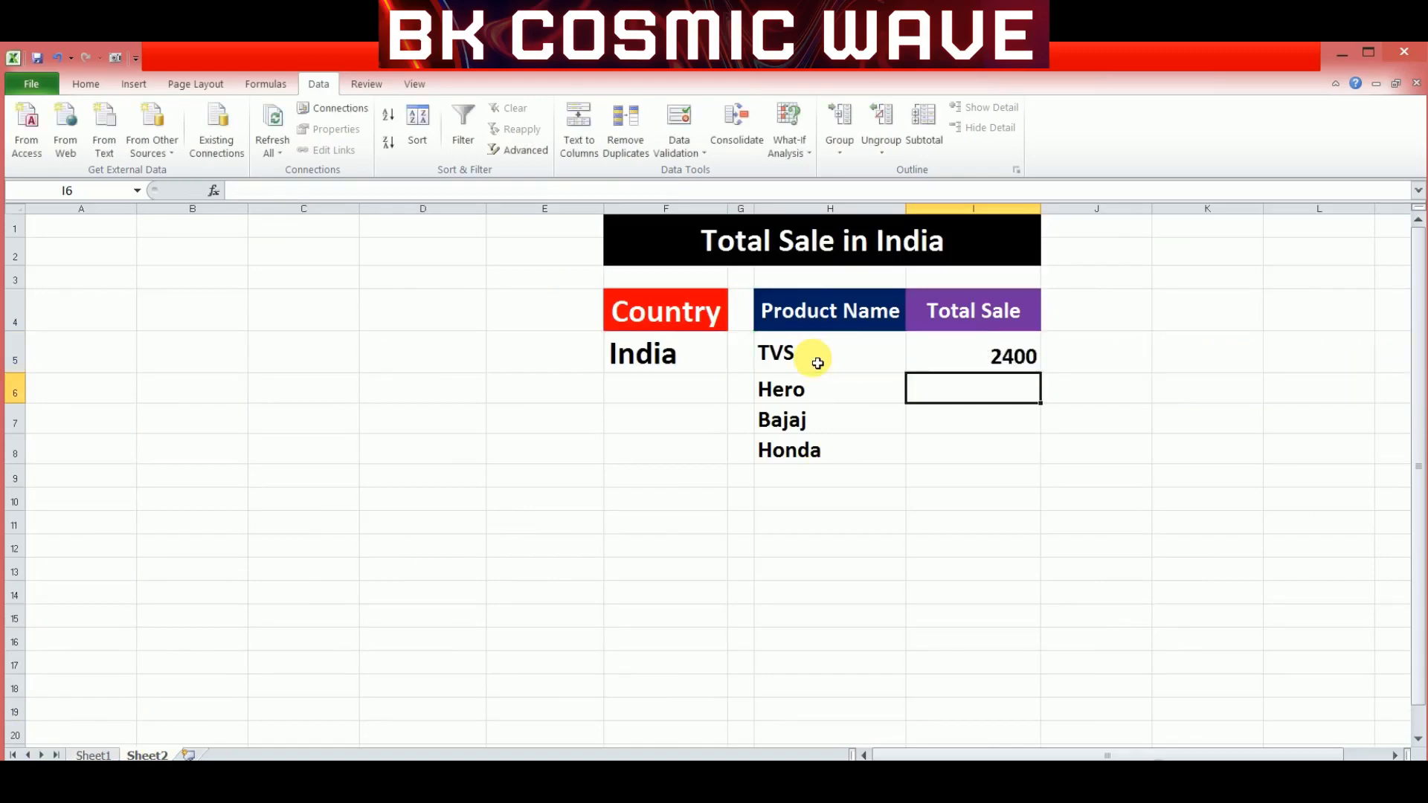
Step: Copy the TVS total formula from I5 down to I8 for Hero, Bajaj and Honda
left_click(1020, 362)
left_click_drag(1049, 383, 1046, 458)
left_click(1108, 405)
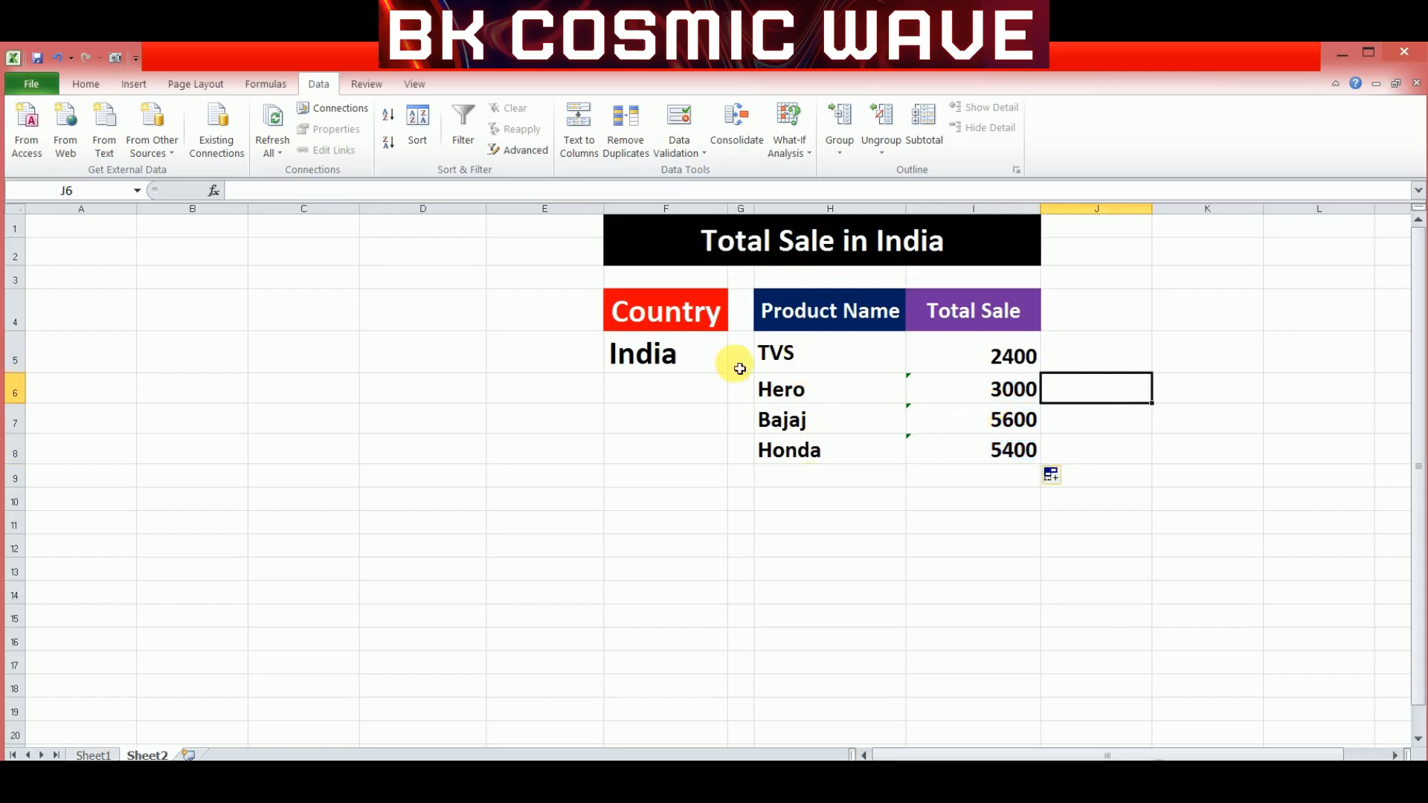
Step: Test the product totals by choosing Aus, UK and USA in the F5 country drop-down, finishing with USA selected
left_click(716, 368)
left_click(733, 364)
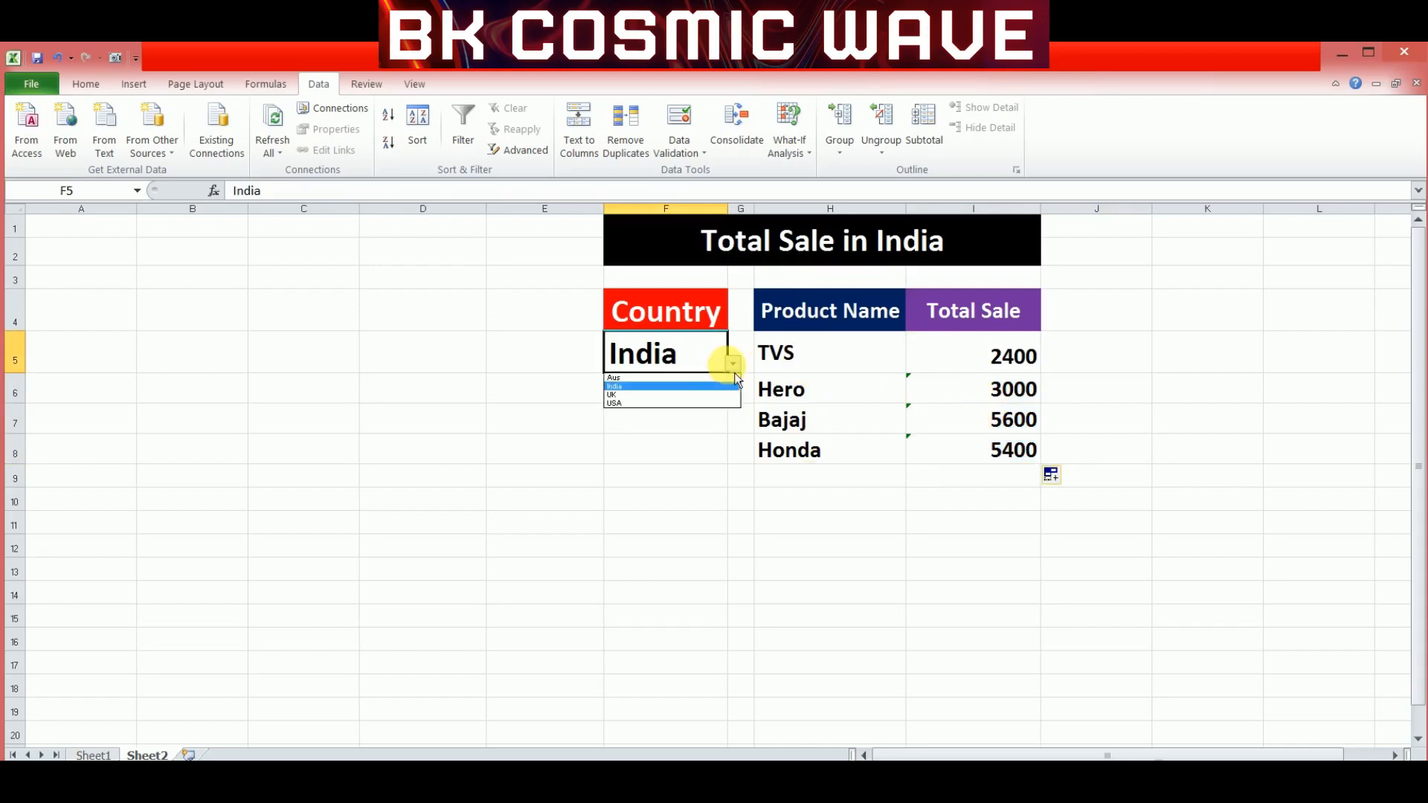
left_click(699, 379)
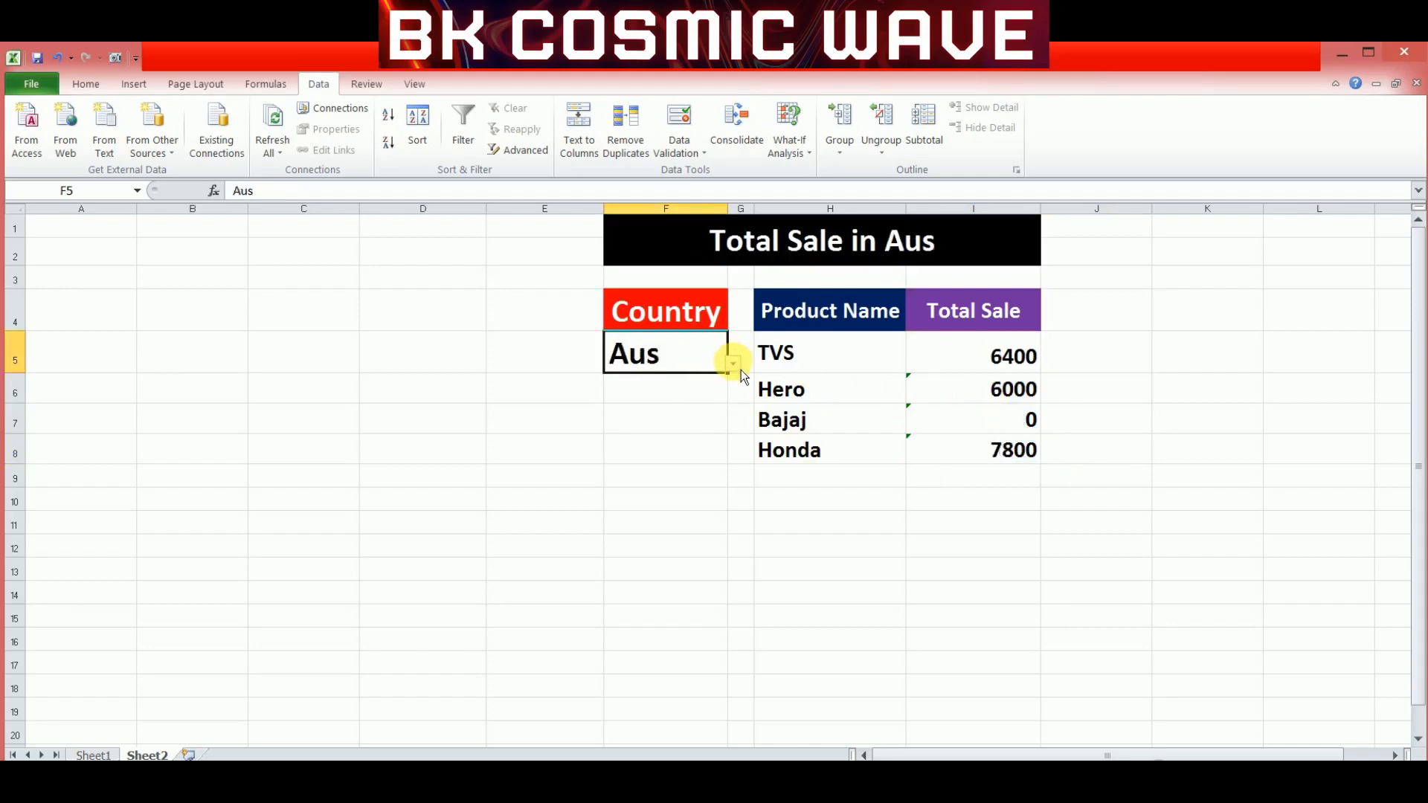
left_click(735, 364)
left_click(673, 401)
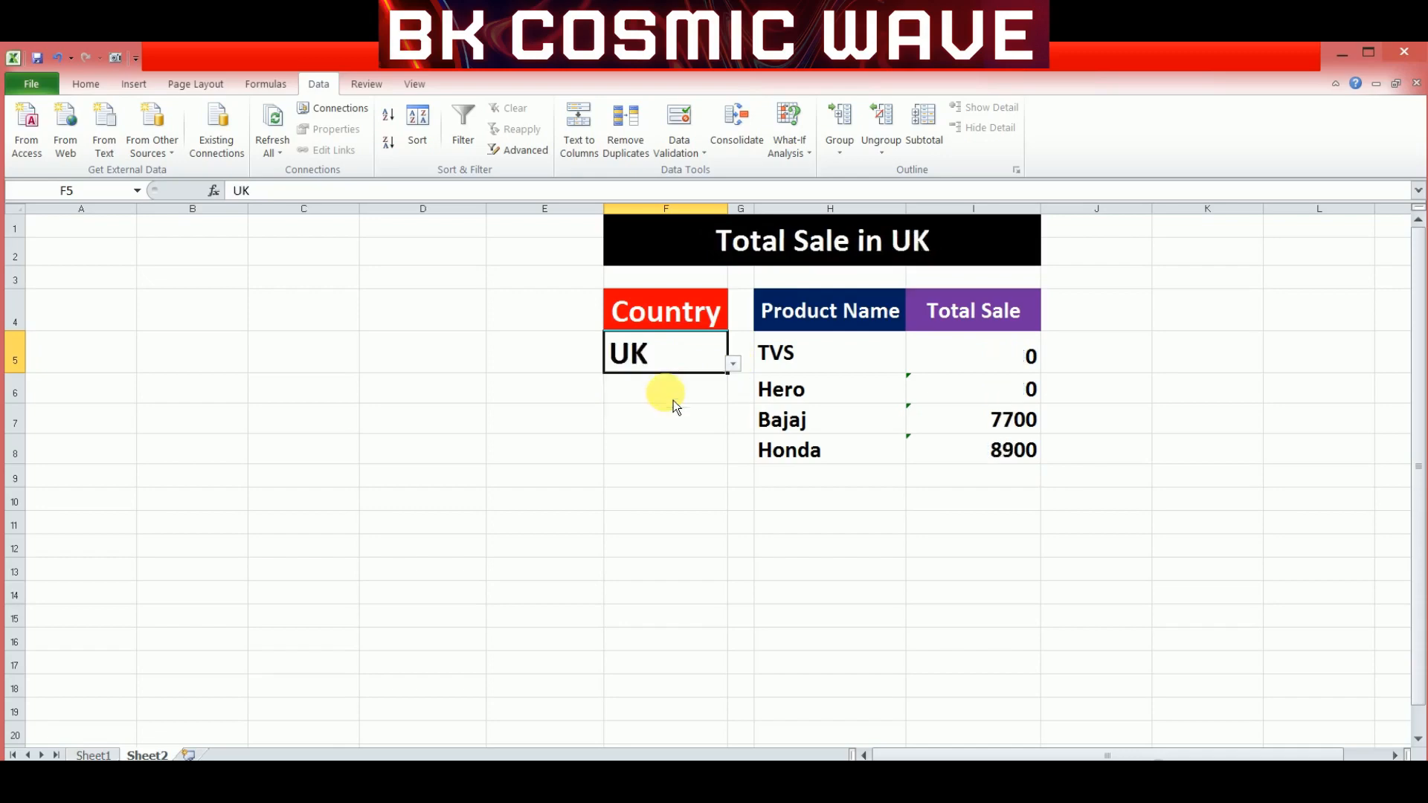
left_click(734, 366)
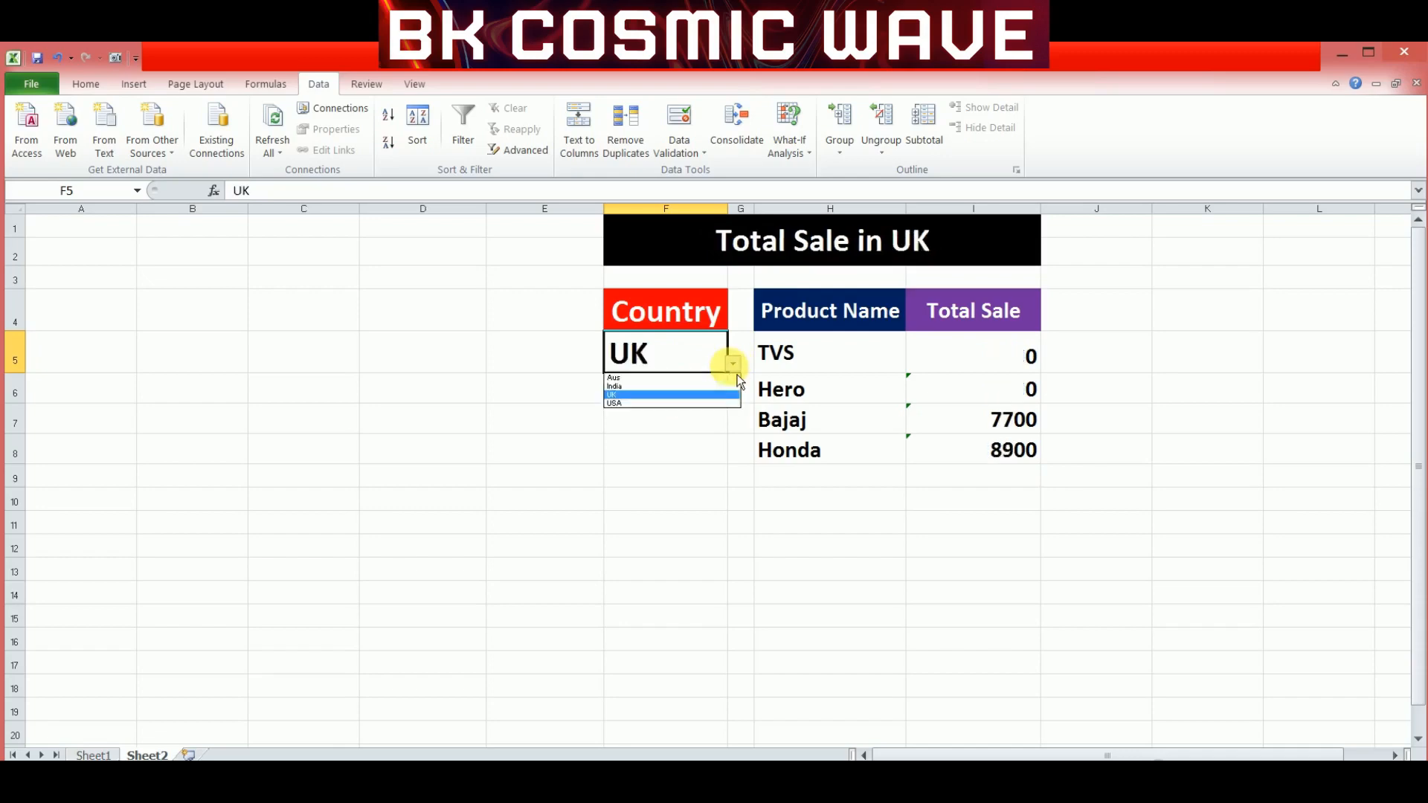
left_click(678, 409)
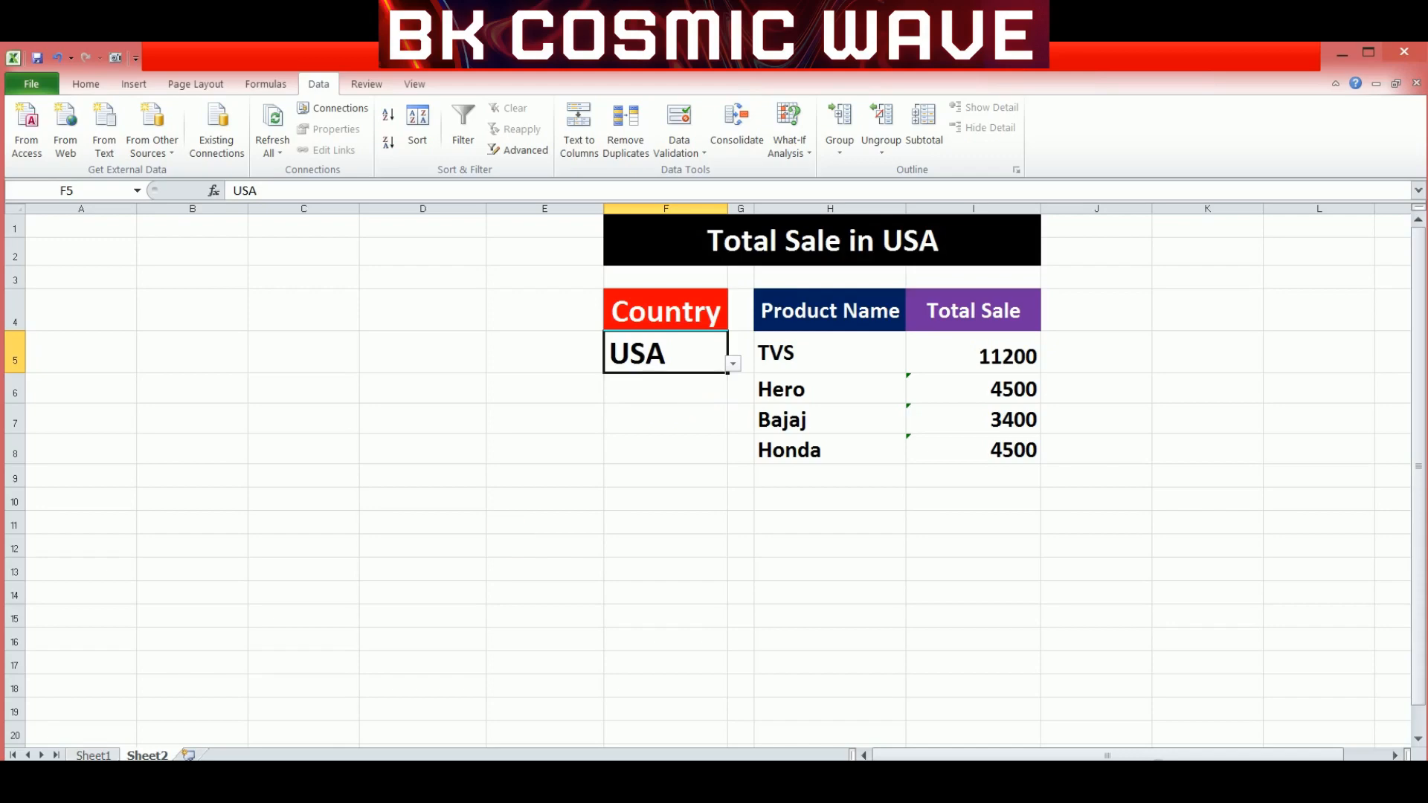
left_click(91, 755)
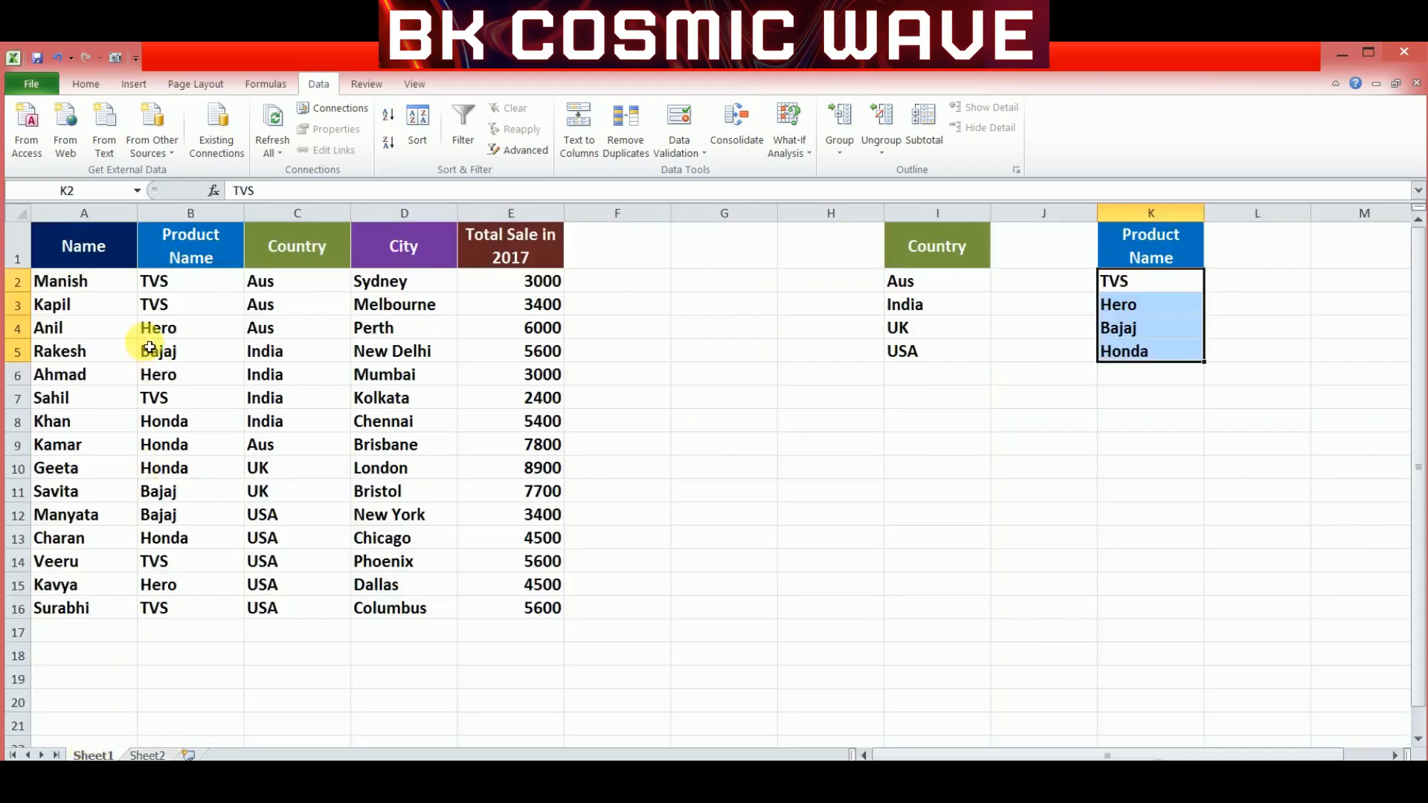
left_click(818, 470)
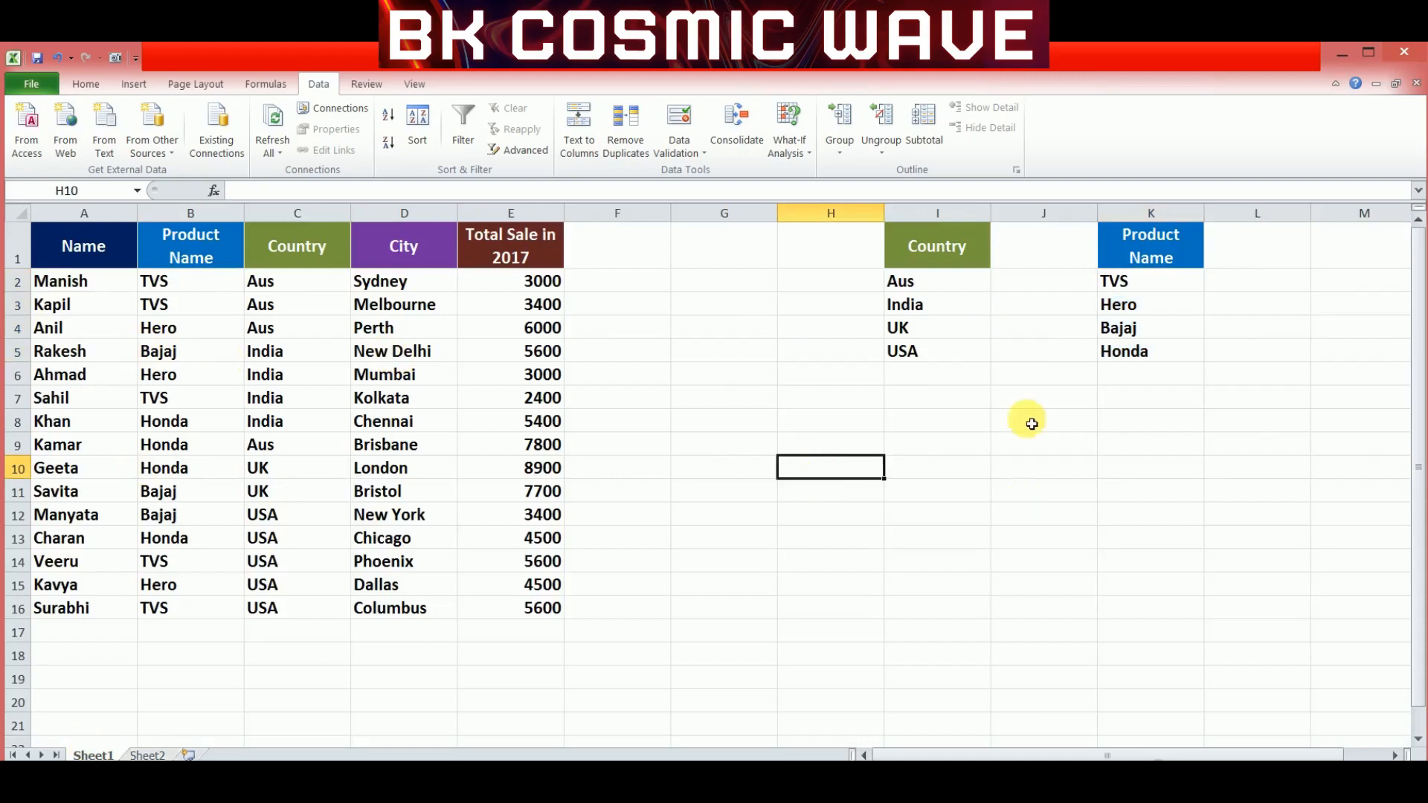
left_click(145, 754)
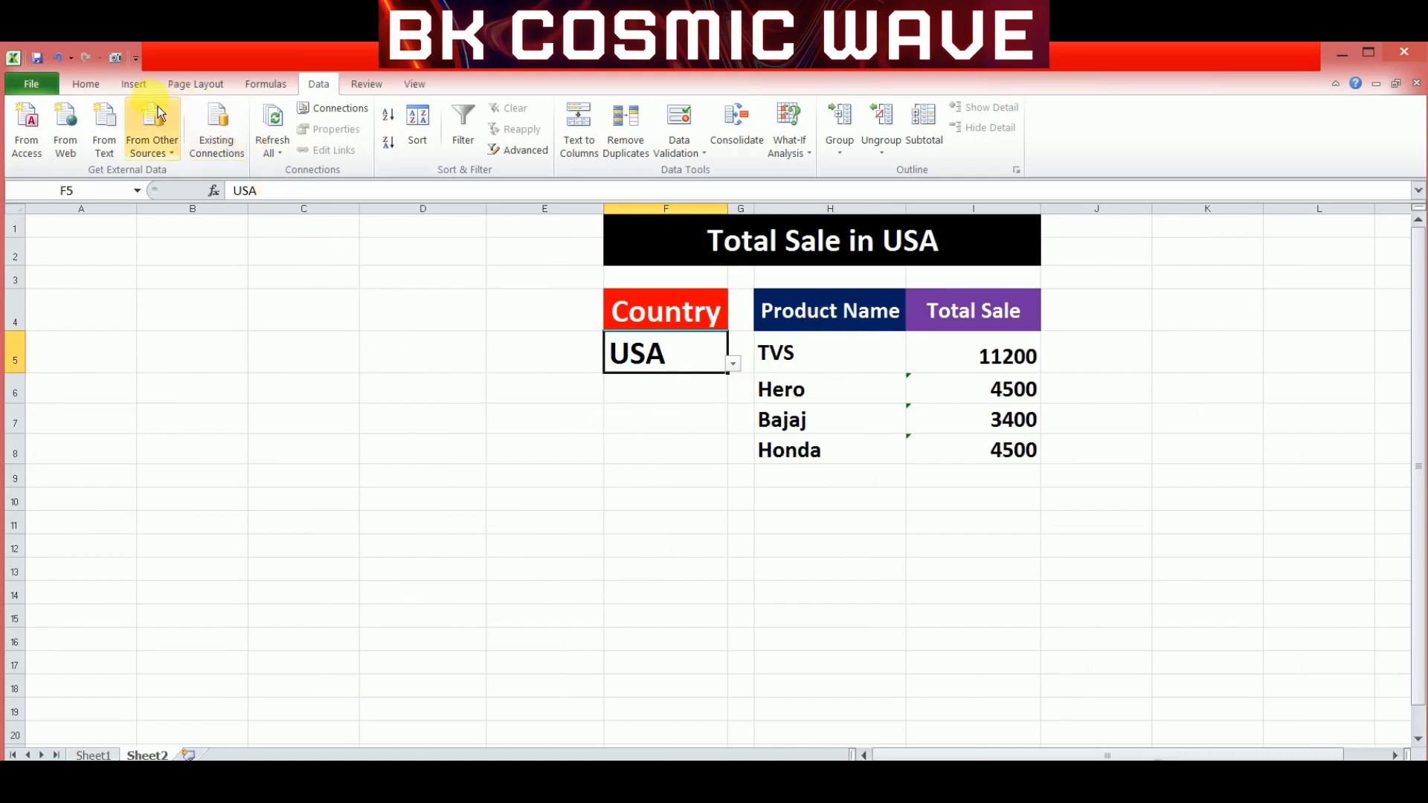
Step: Insert an empty 2-D clustered column chart on Sheet2 and move it beside the report, over columns B to D
left_click(87, 84)
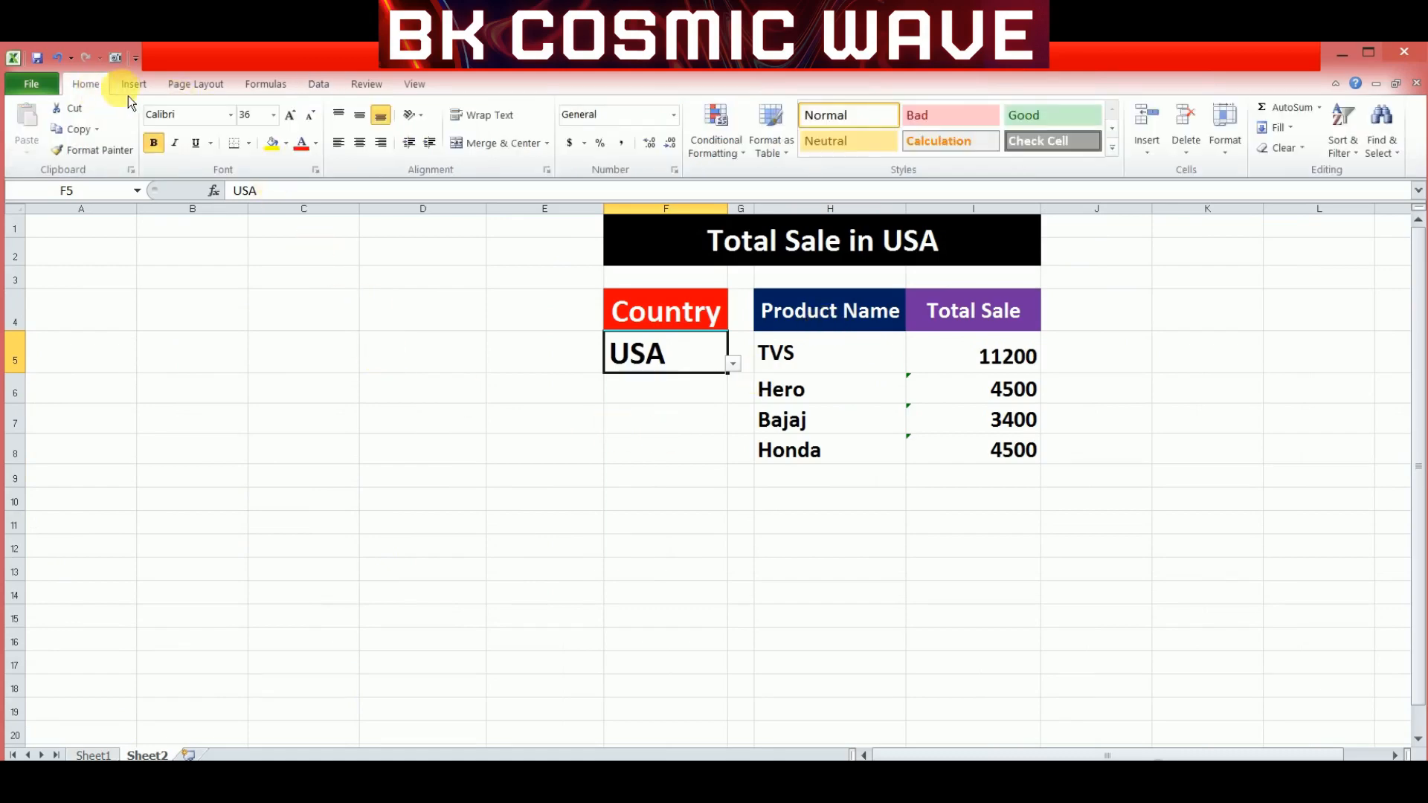
left_click(134, 86)
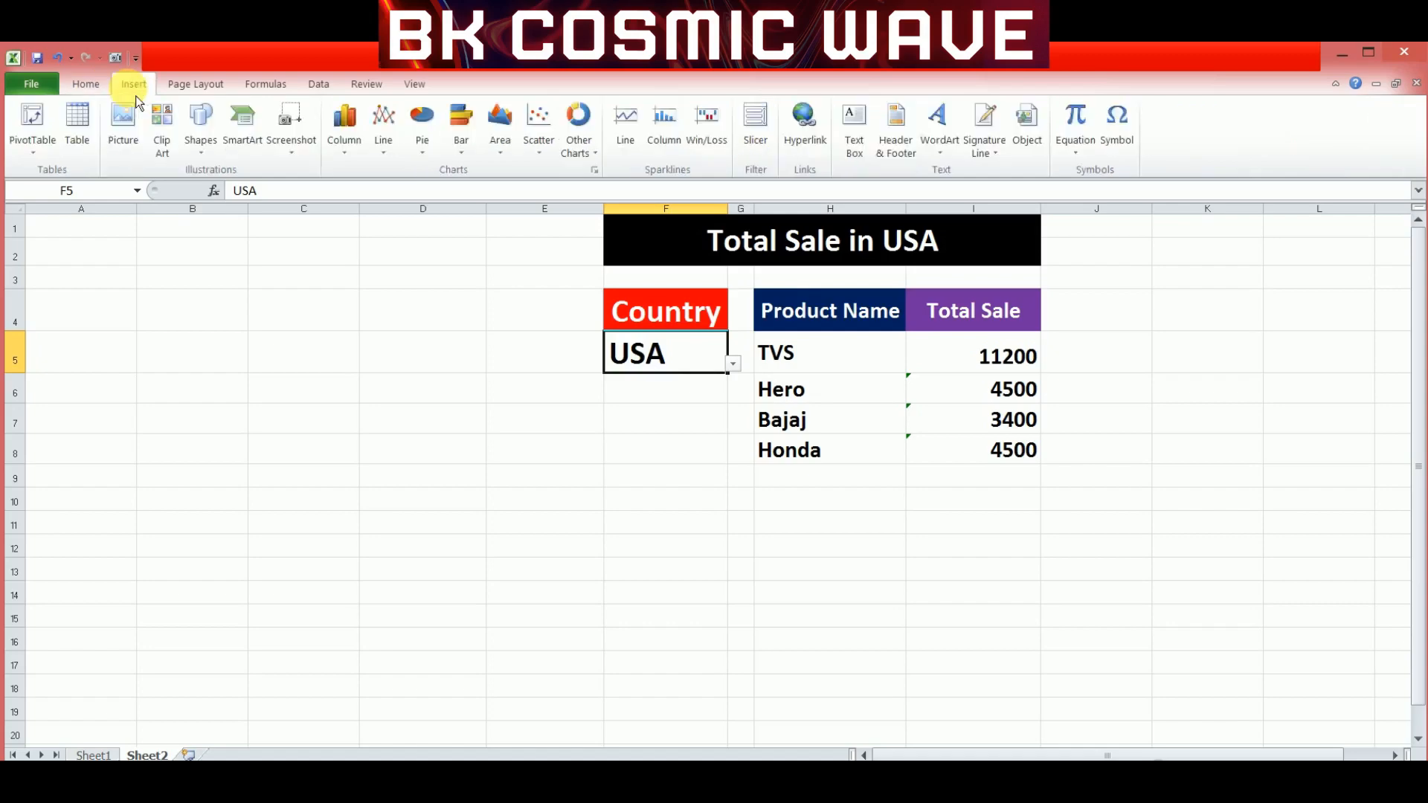
left_click(348, 145)
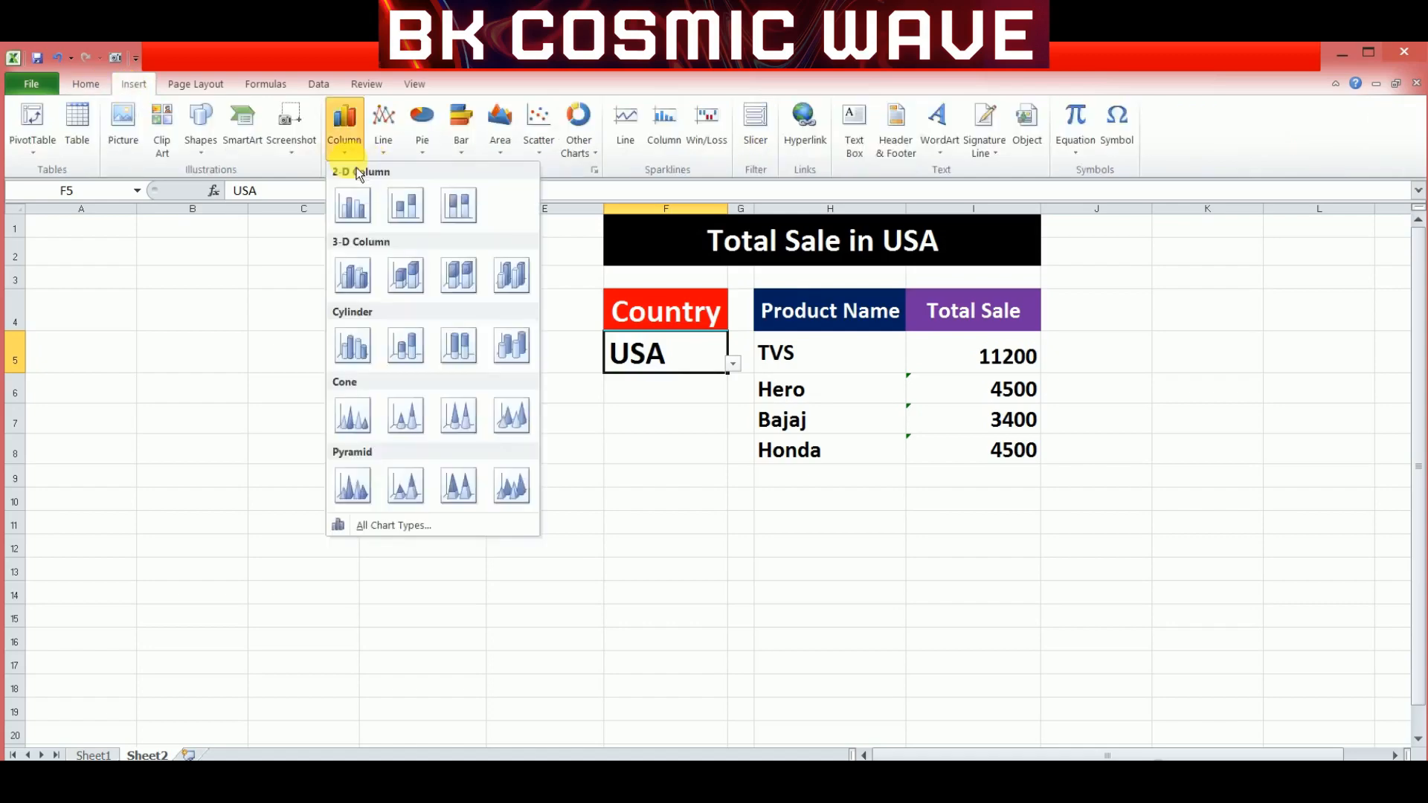
left_click(368, 220)
left_click_drag(565, 406, 138, 286)
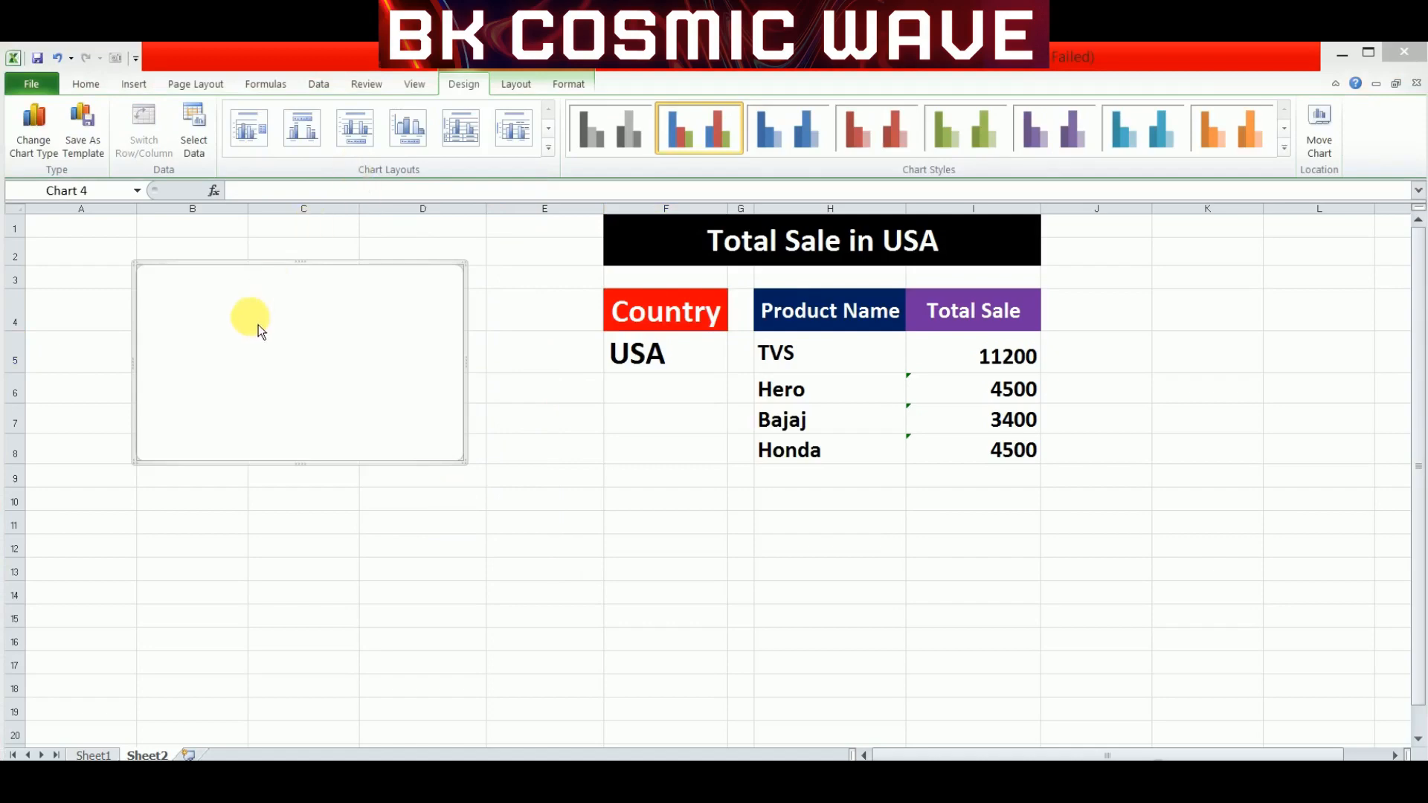
Step: Set the empty chart's data range to Sheet2!$F$4:$I$8 and apply it
left_click(265, 265)
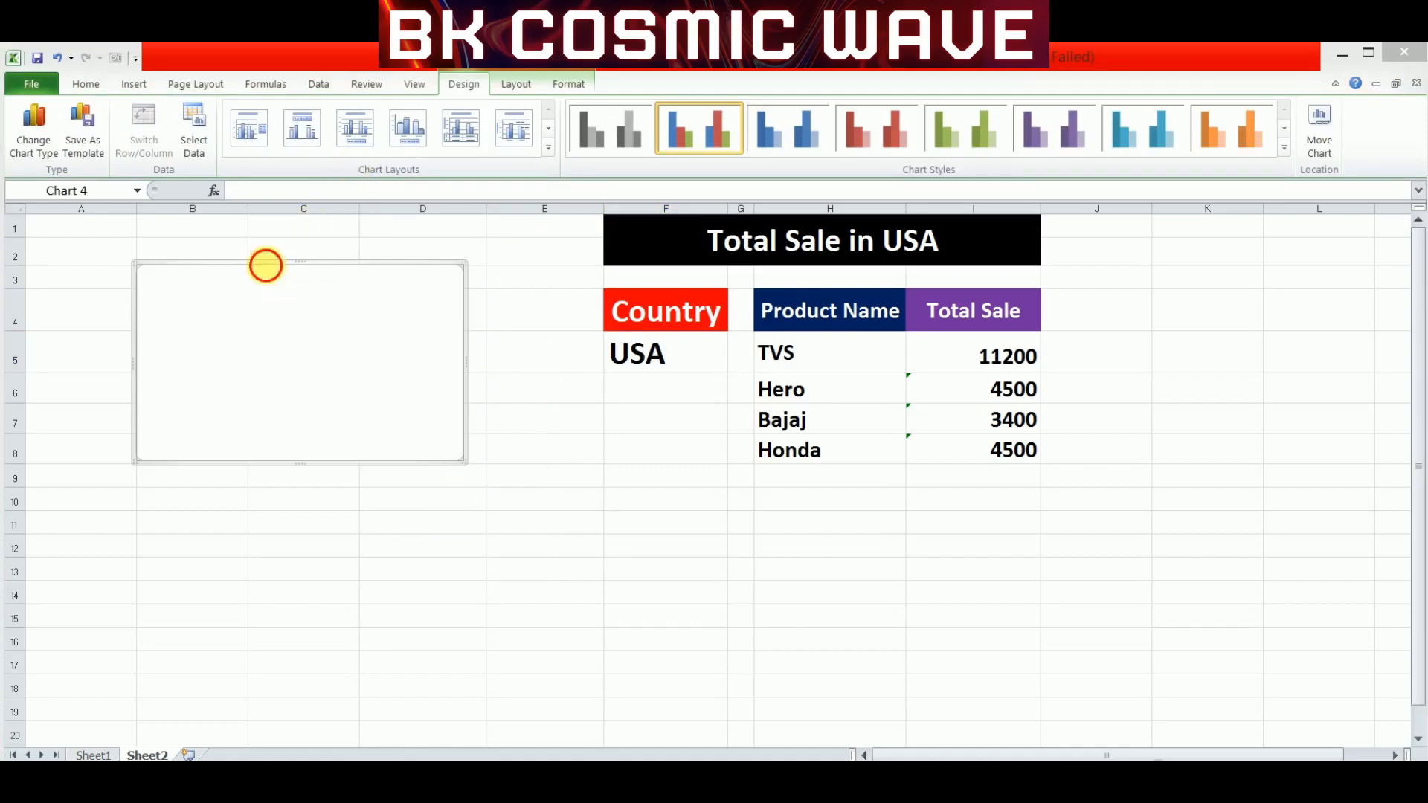
left_click(209, 159)
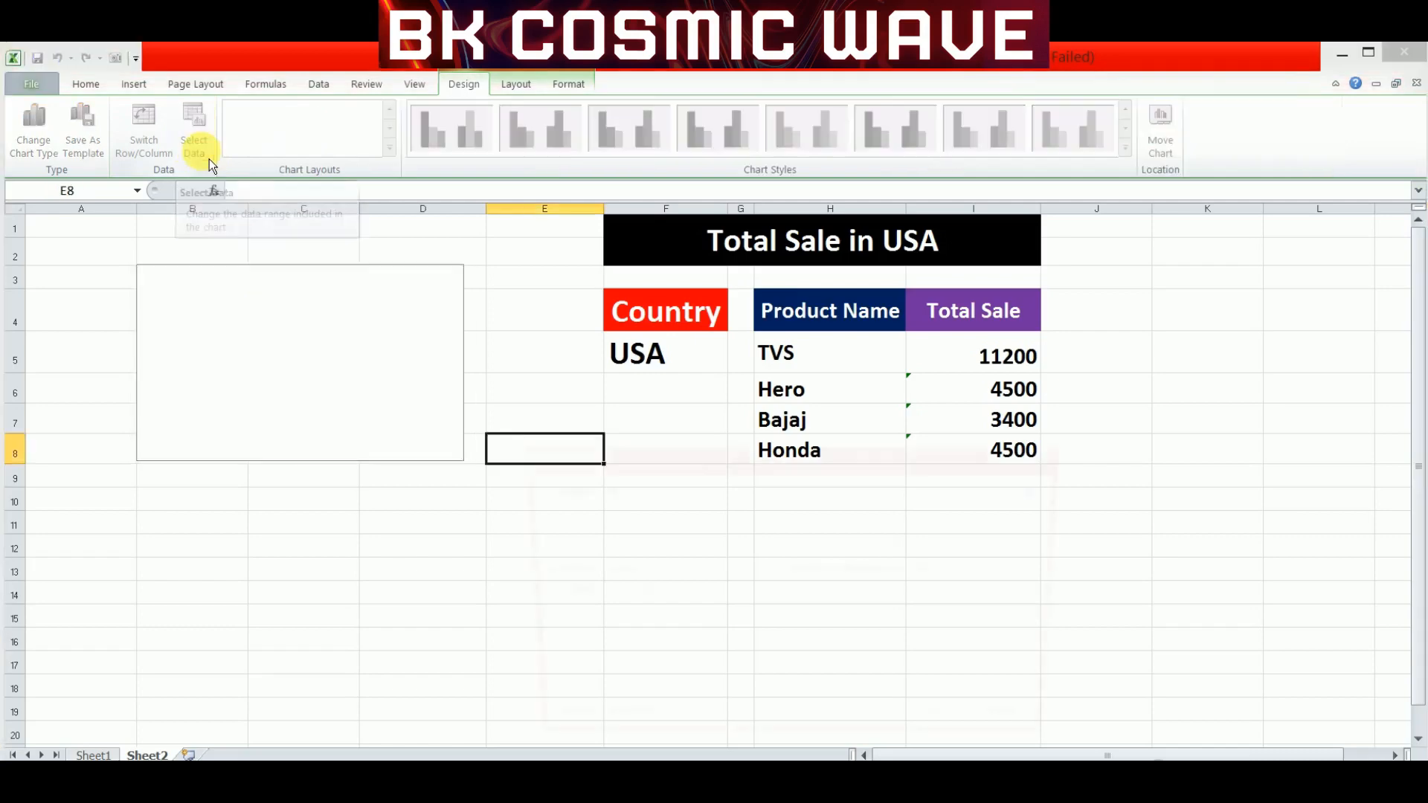
left_click_drag(749, 462, 231, 255)
left_click_drag(658, 310, 963, 456)
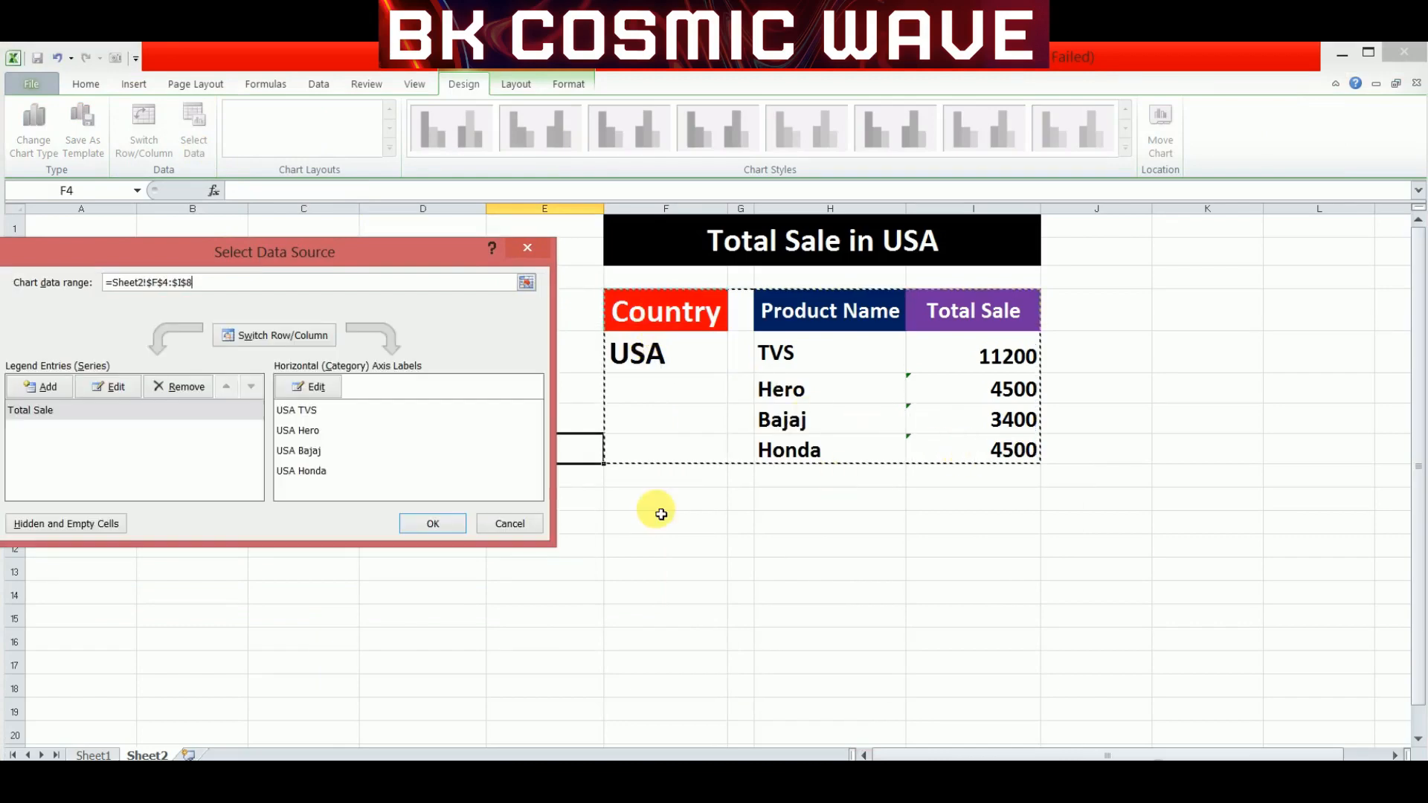
left_click(453, 526)
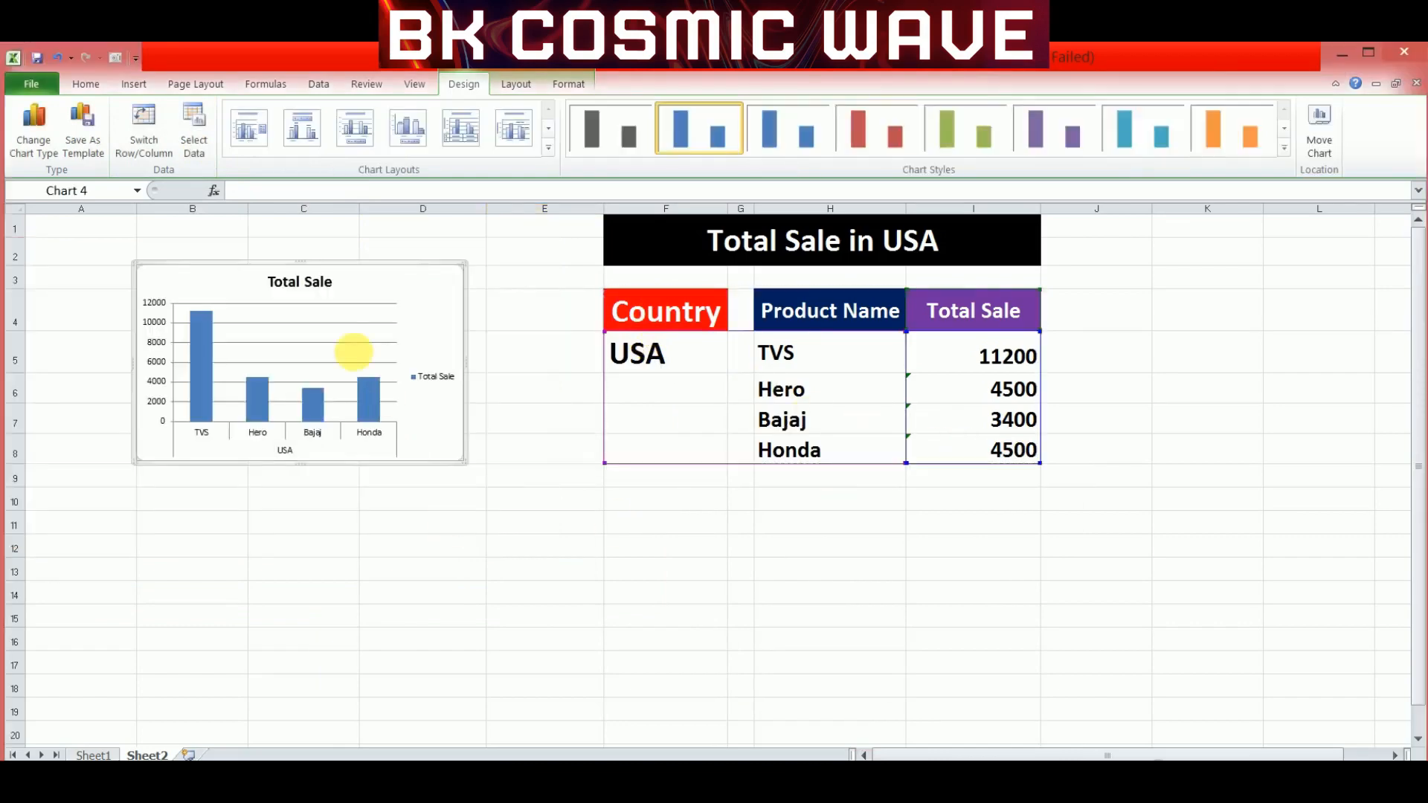
Step: Enlarge the chart to about 8.19" wide by 4.92" high and apply the green chart style
left_click_drag(470, 465, 591, 523)
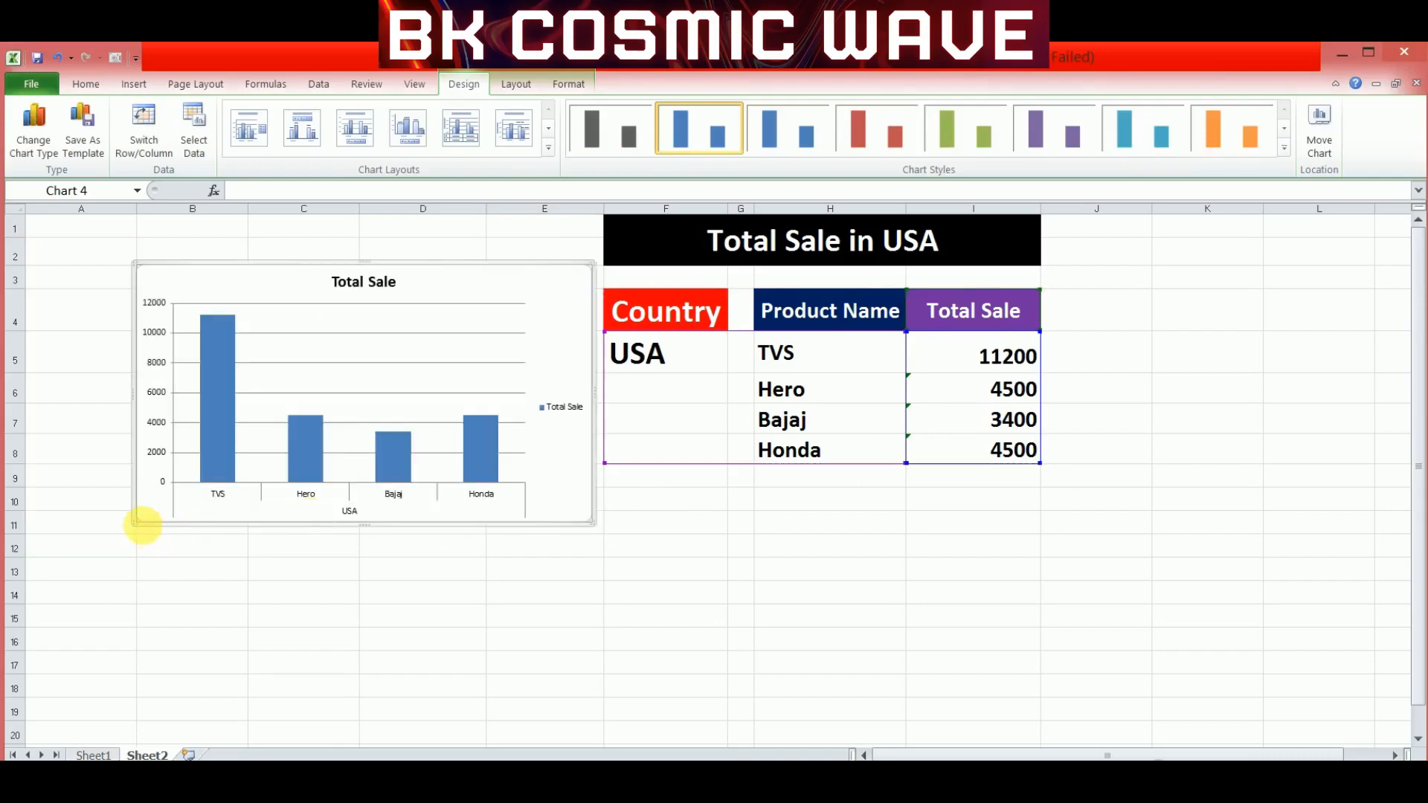
left_click_drag(132, 525, 58, 585)
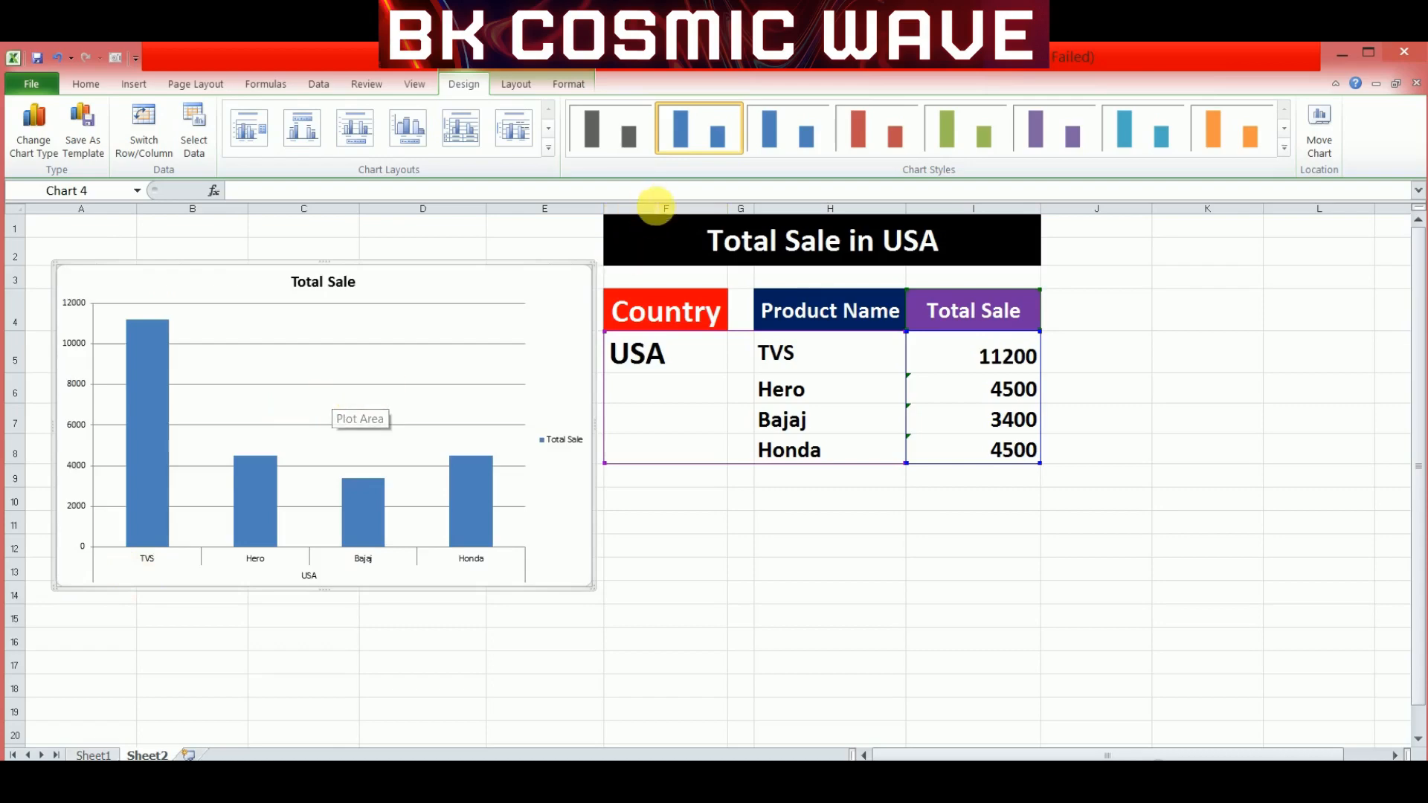
left_click(979, 143)
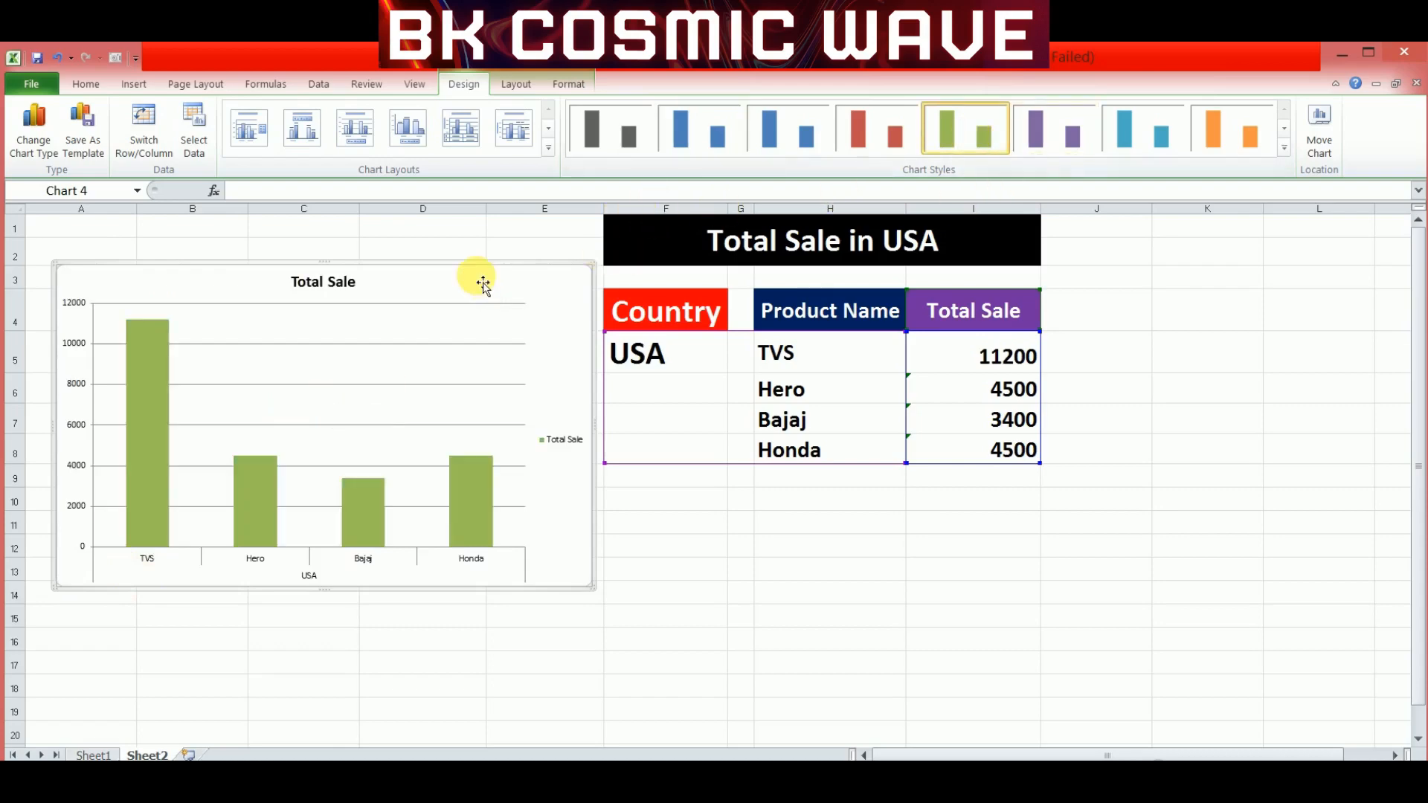
Step: Fill the chart area with the standard orange colour
left_click(568, 84)
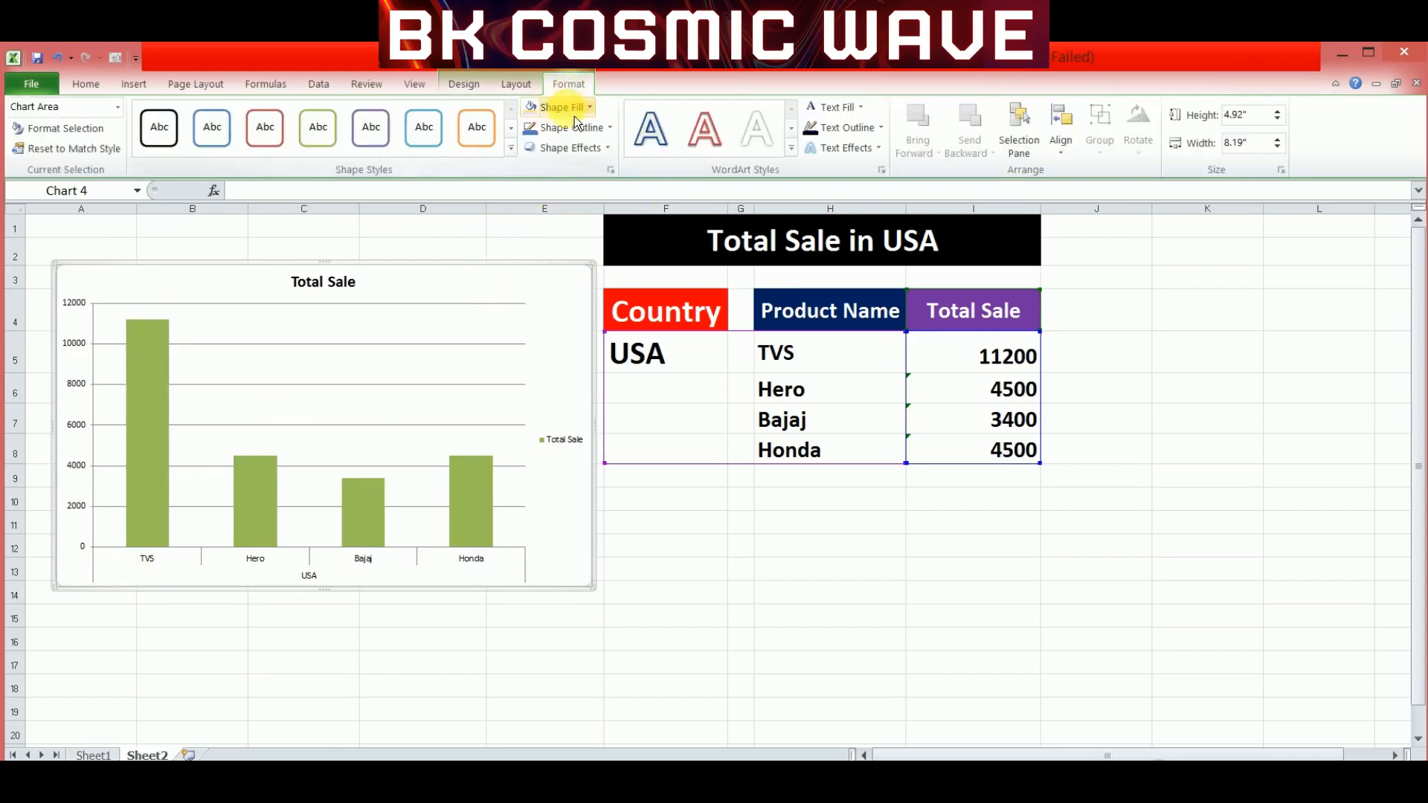
left_click(574, 116)
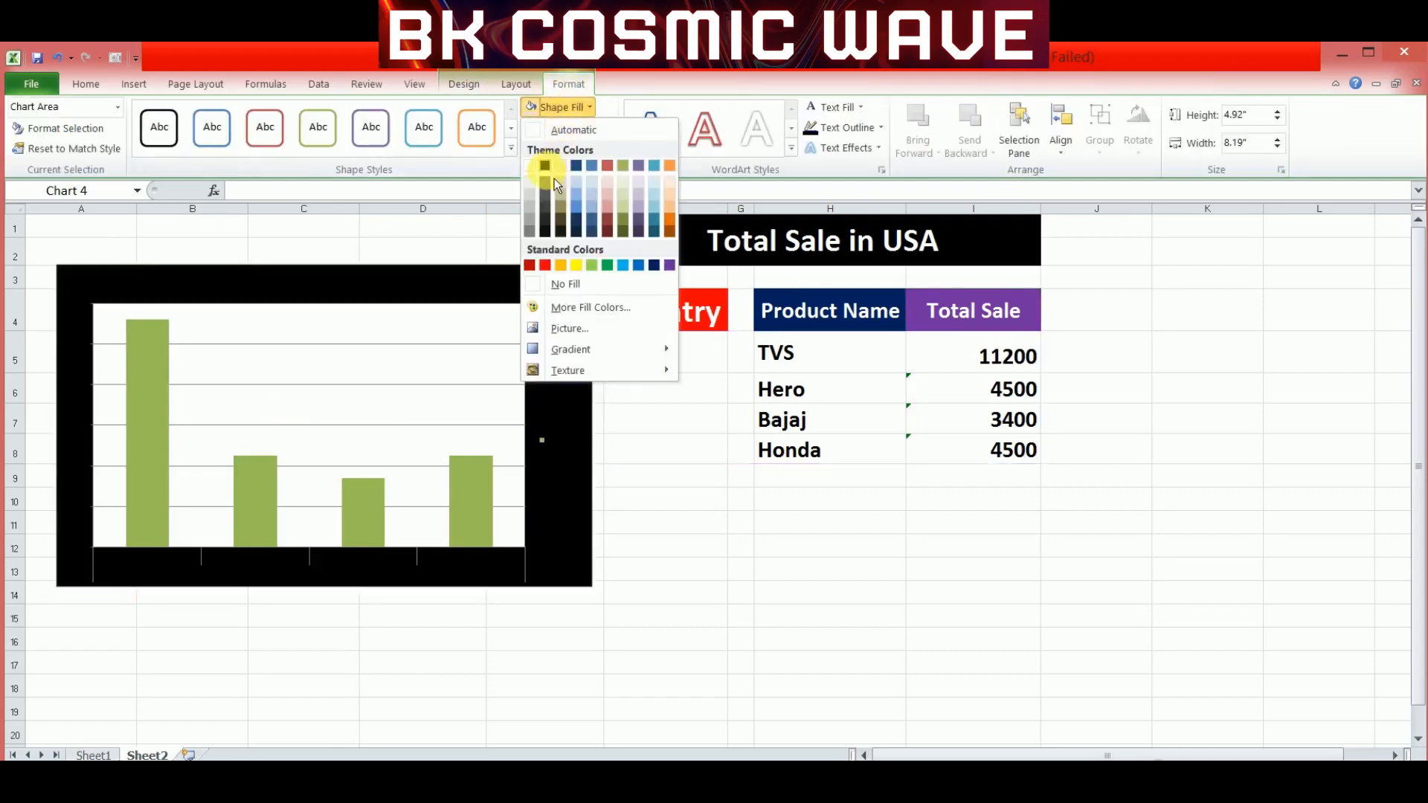
left_click(564, 267)
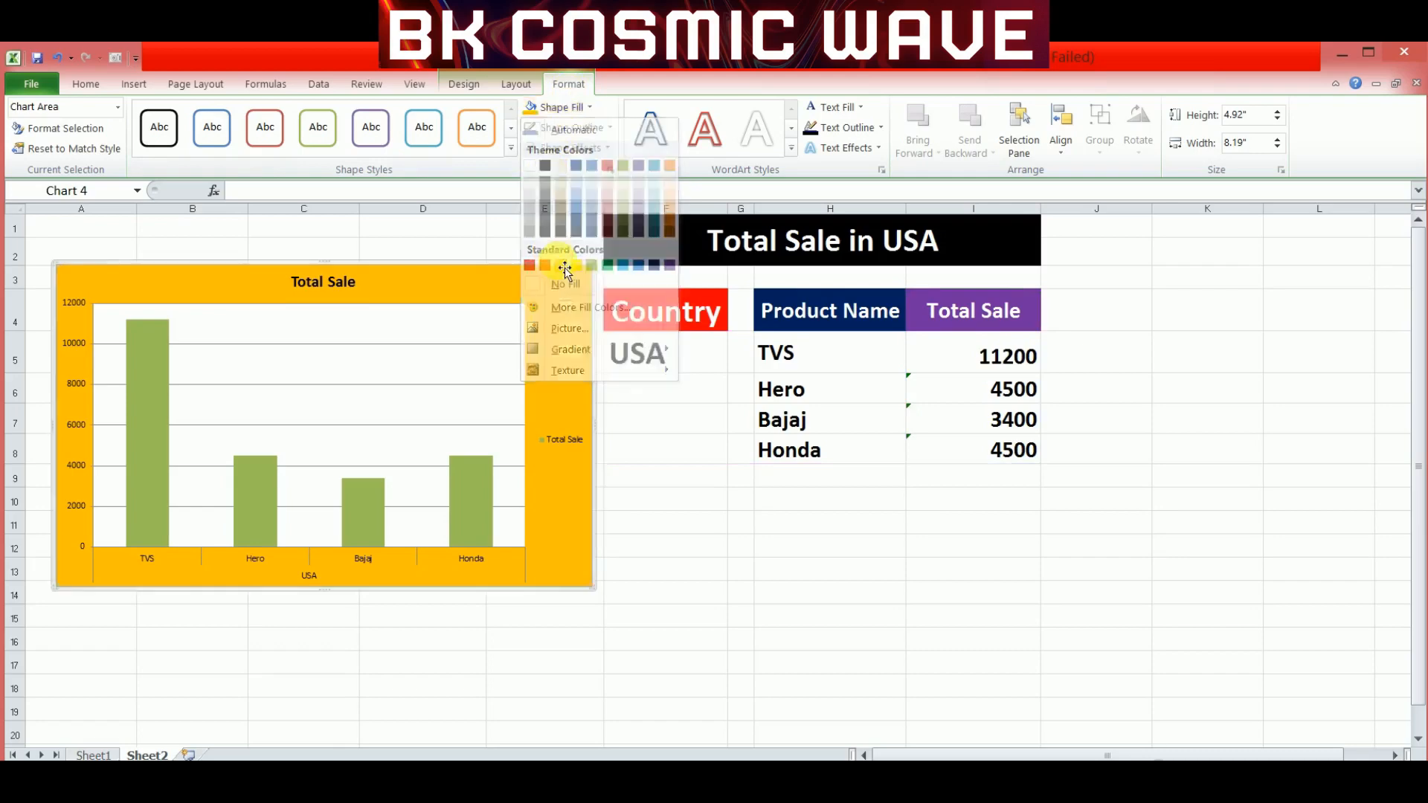
left_click(500, 335)
left_click(550, 107)
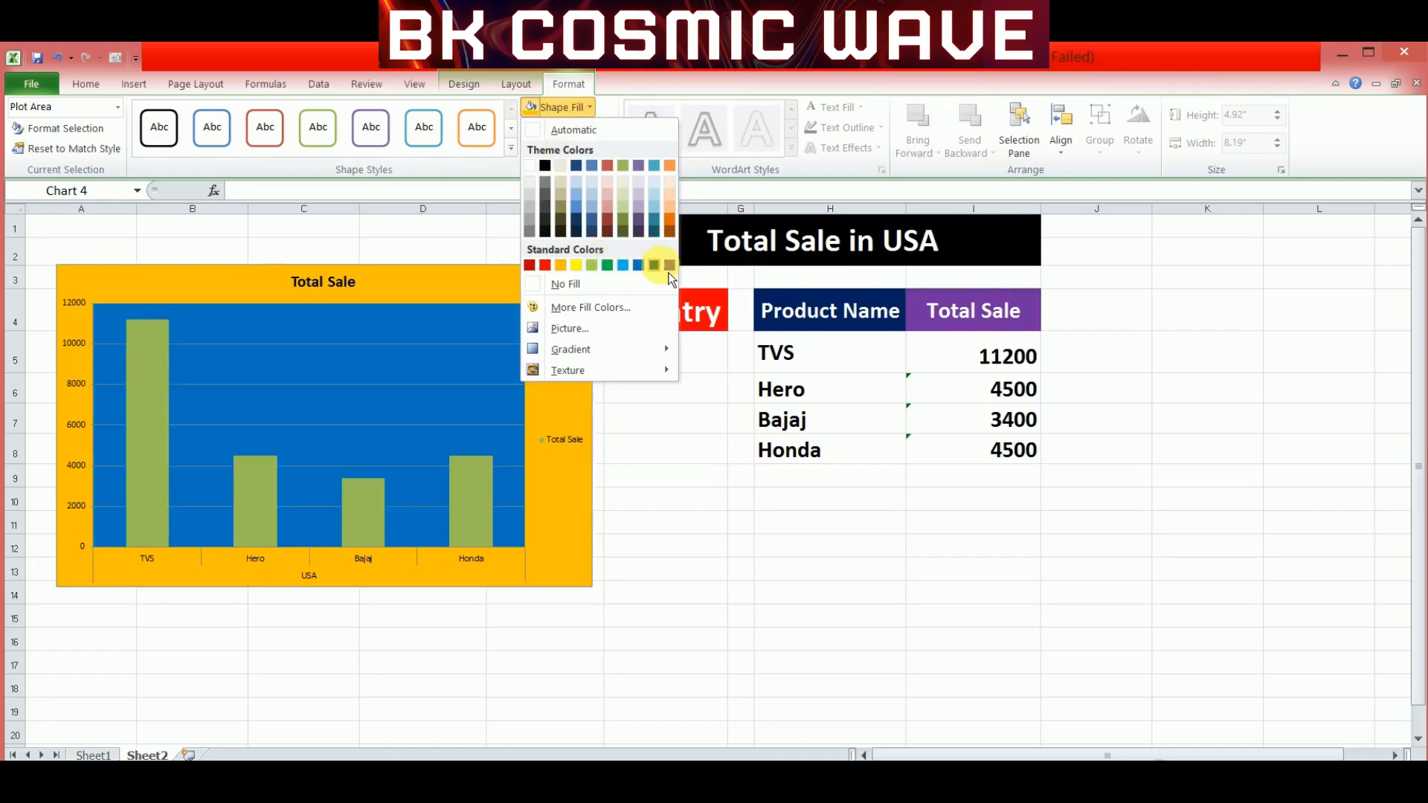
left_click(459, 234)
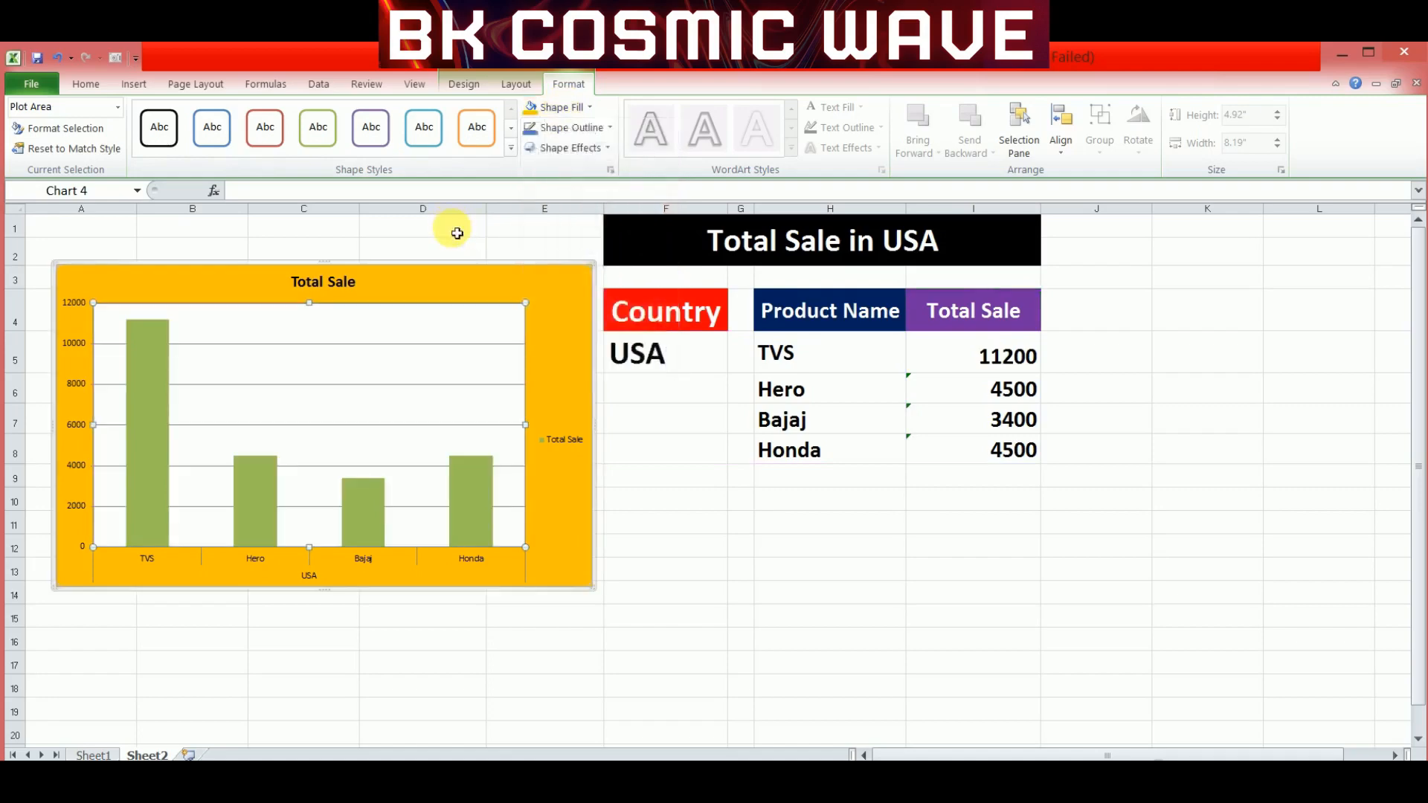
Step: Test the country drop-down in F5 by choosing Aus, UK, USA and India in turn and checking the totals and chart
left_click(713, 363)
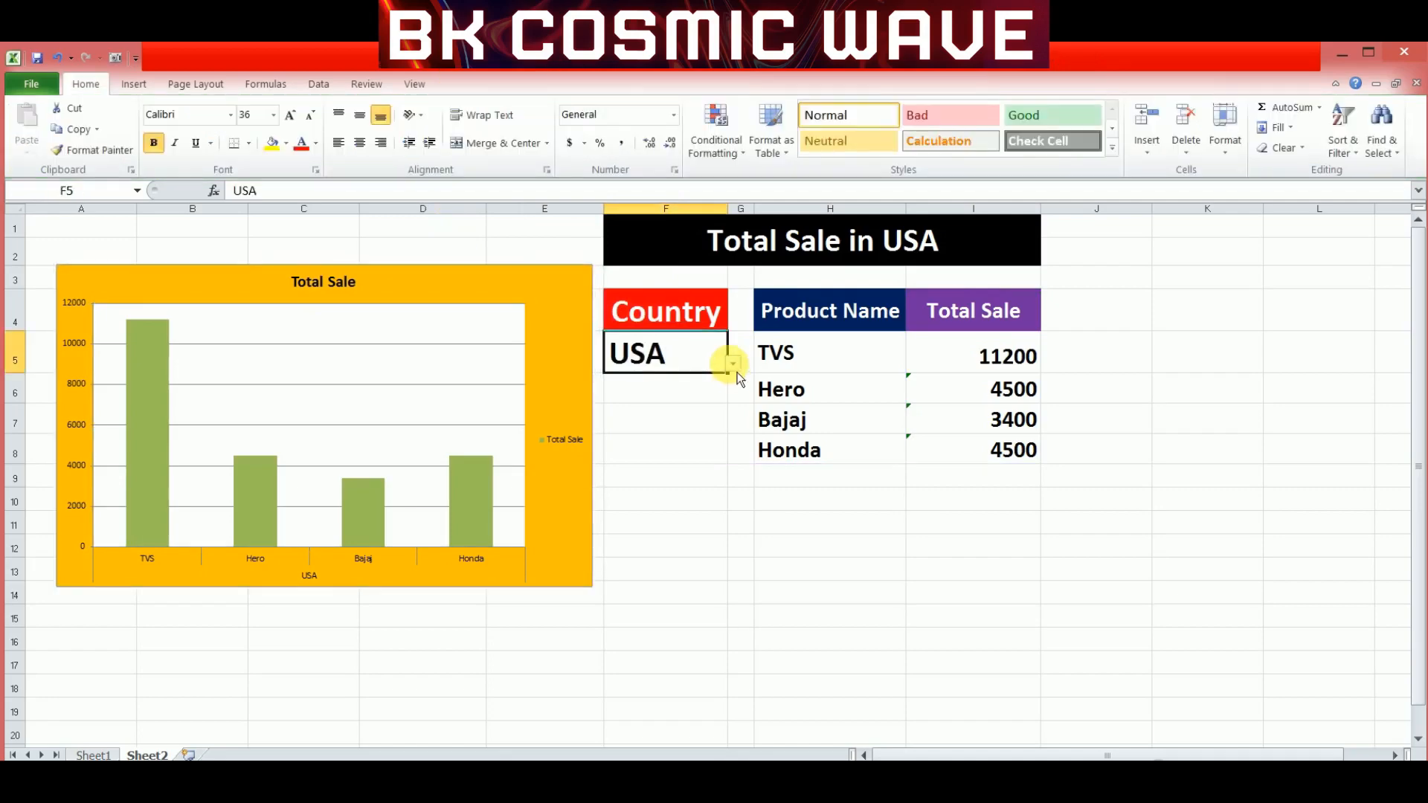
left_click(733, 364)
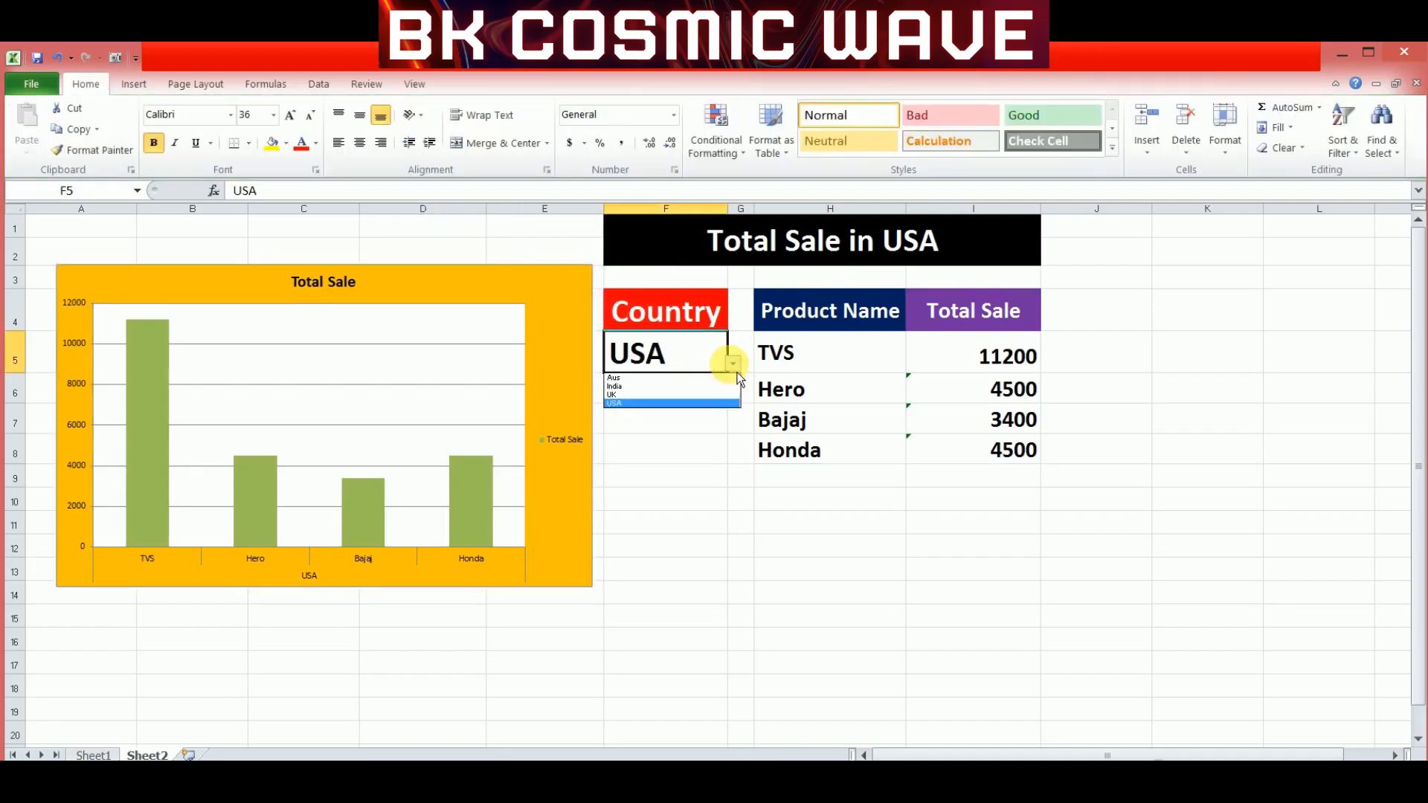
left_click(623, 379)
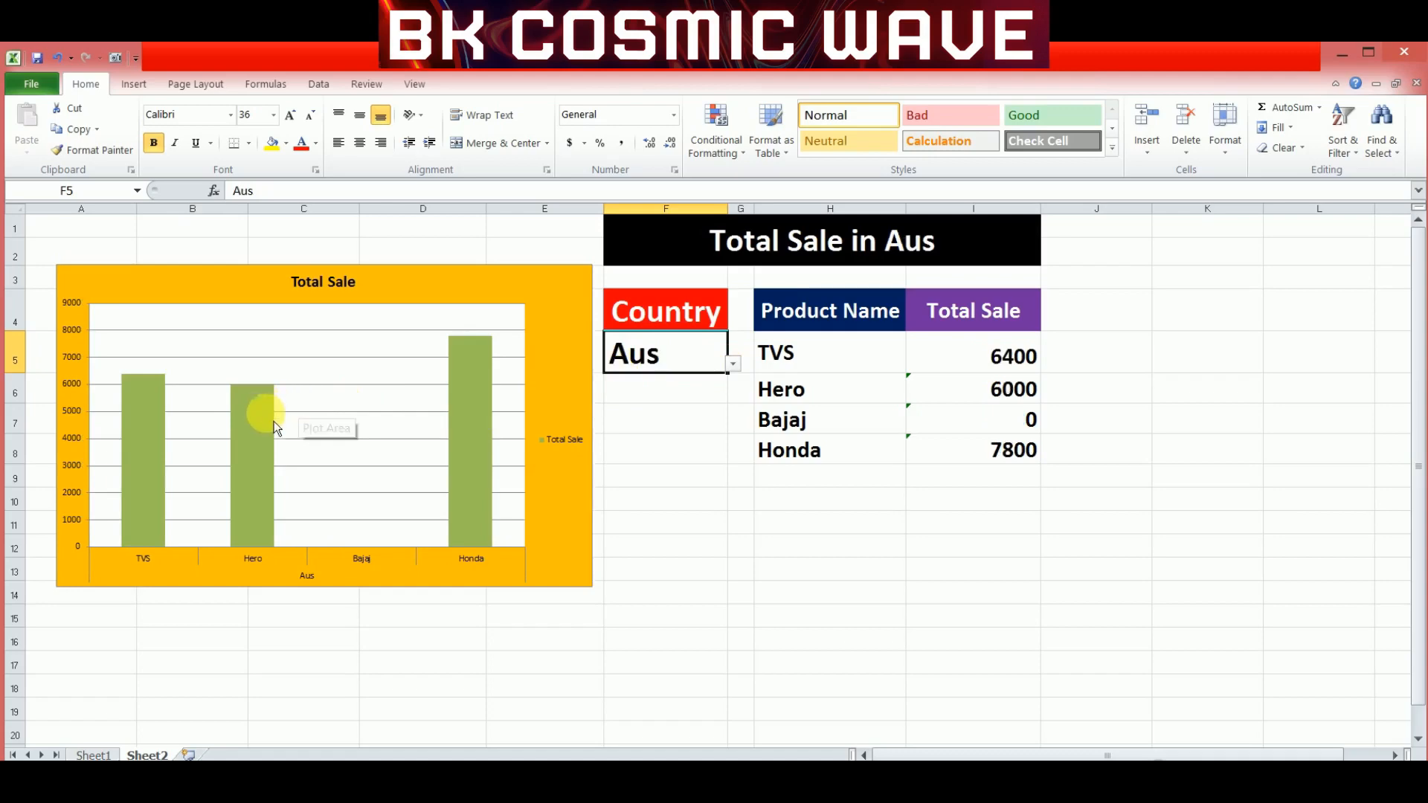
left_click(733, 363)
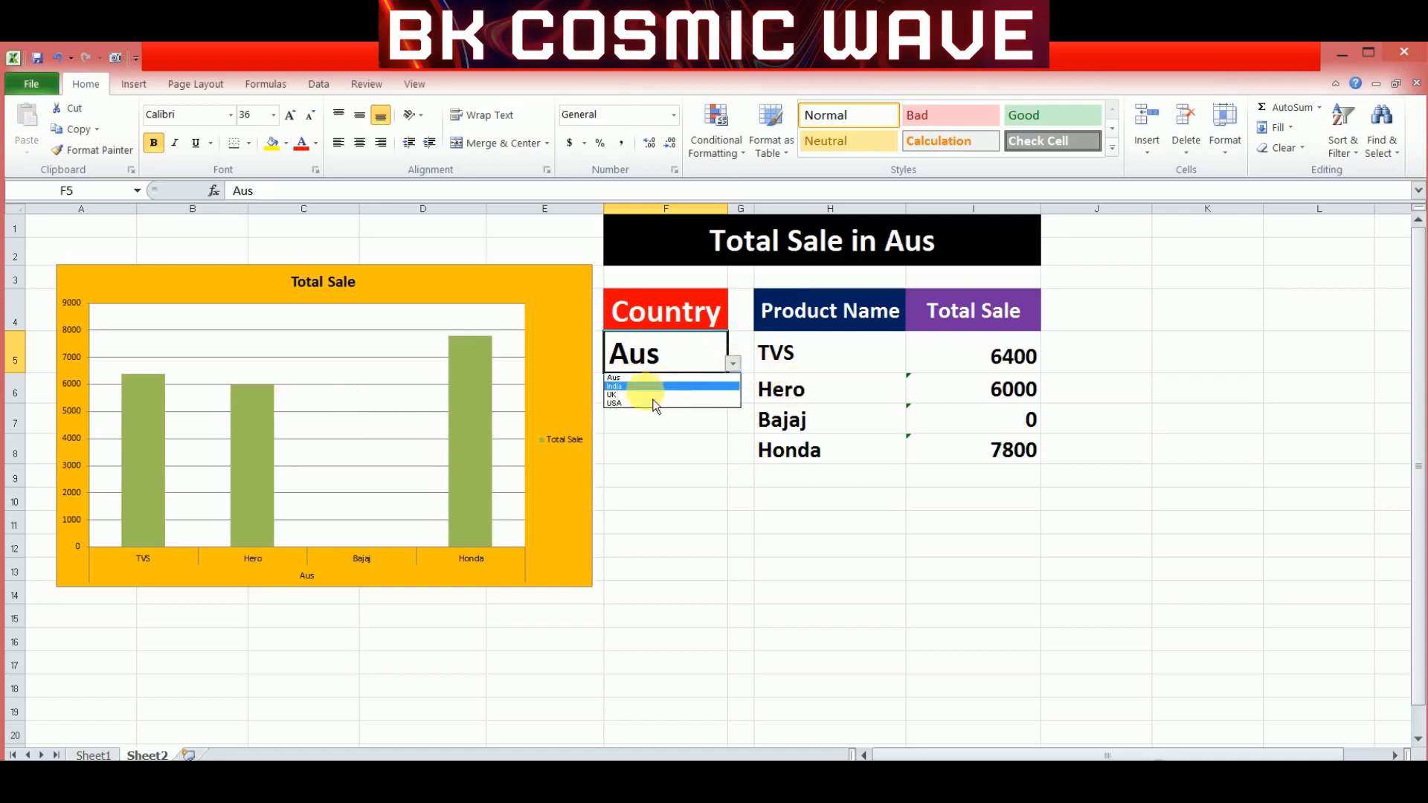
left_click(647, 396)
left_click(734, 364)
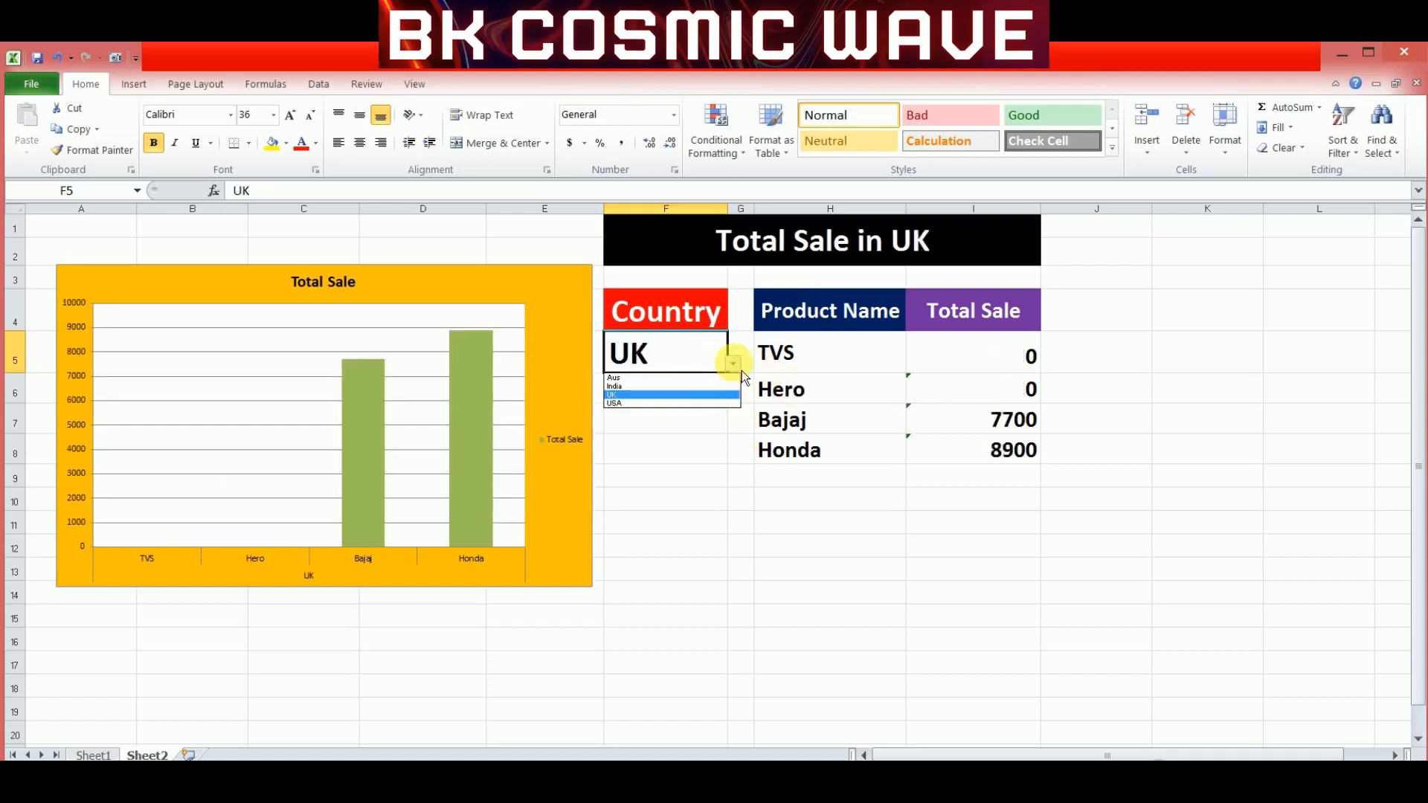
left_click(647, 404)
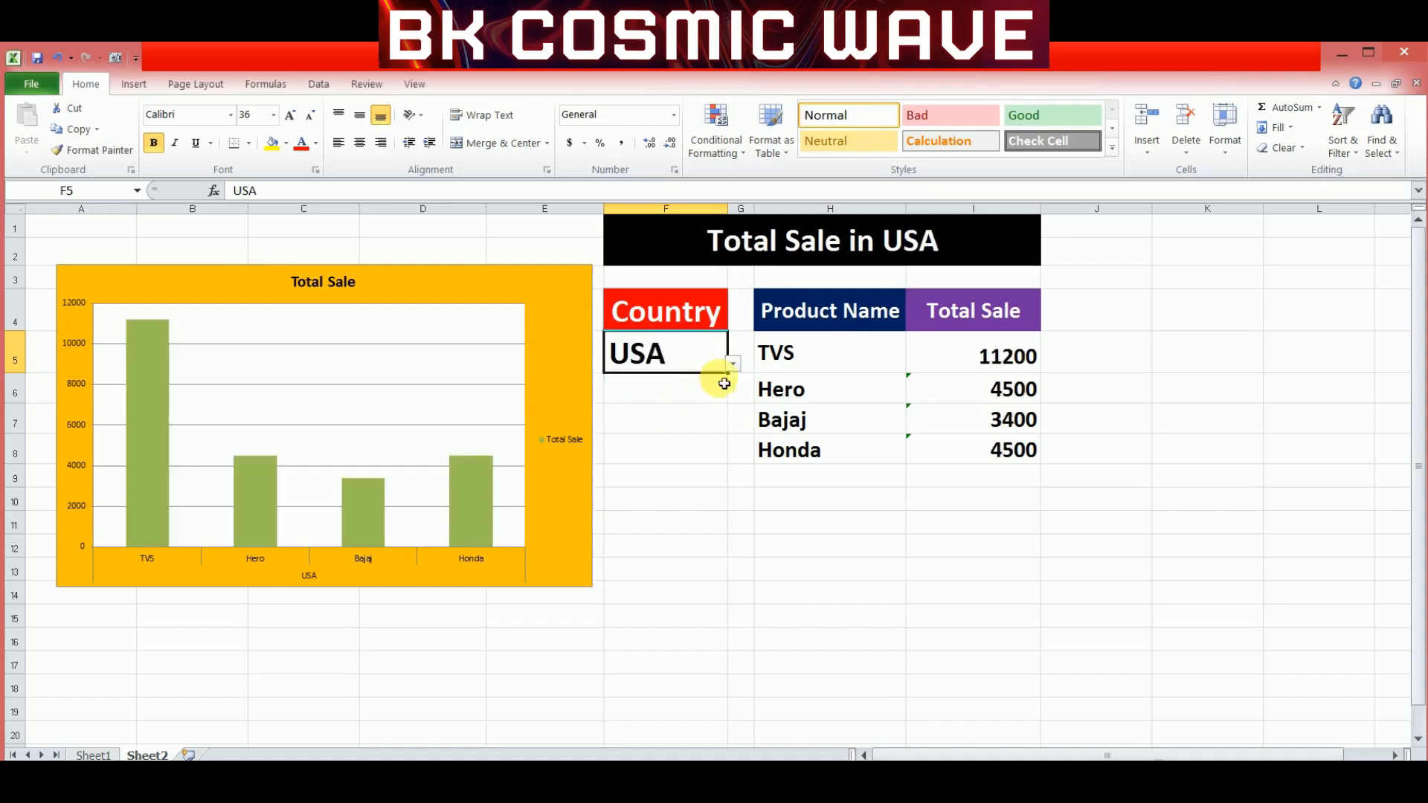
left_click(733, 364)
left_click(643, 386)
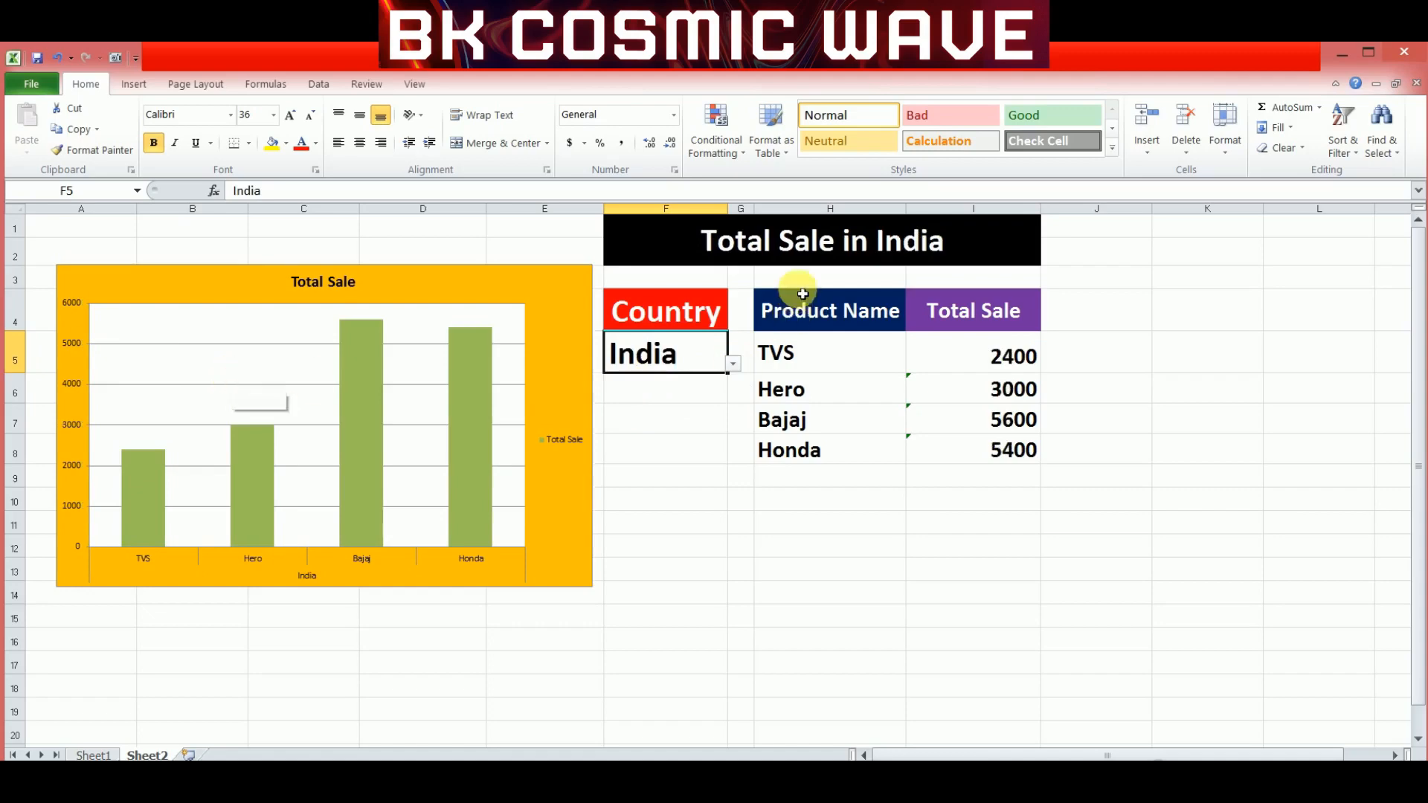
Step: Inspect the formula in the heading cell F1 and check how the heading responds to choosing UK and USA in F5
left_click(812, 258)
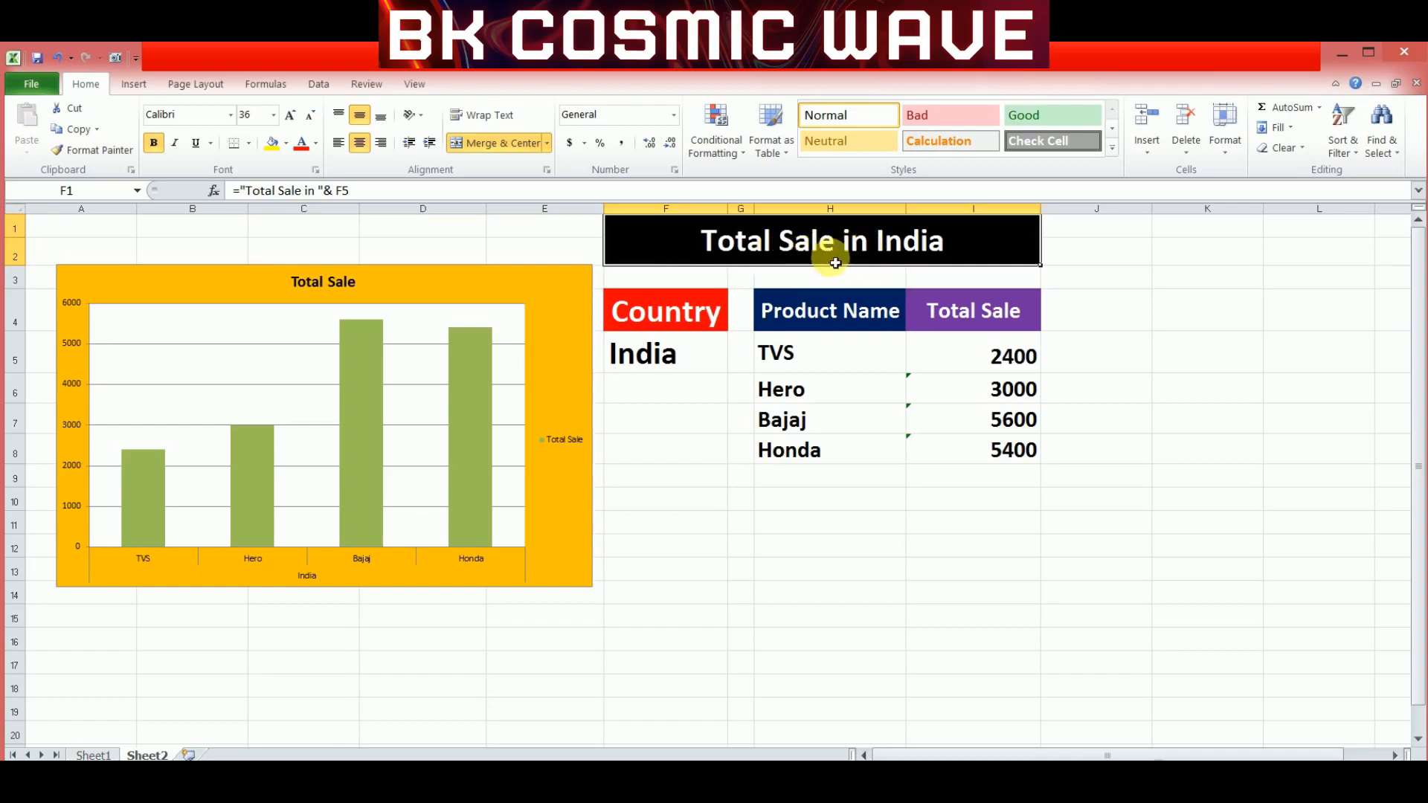
left_click(714, 358)
left_click(734, 365)
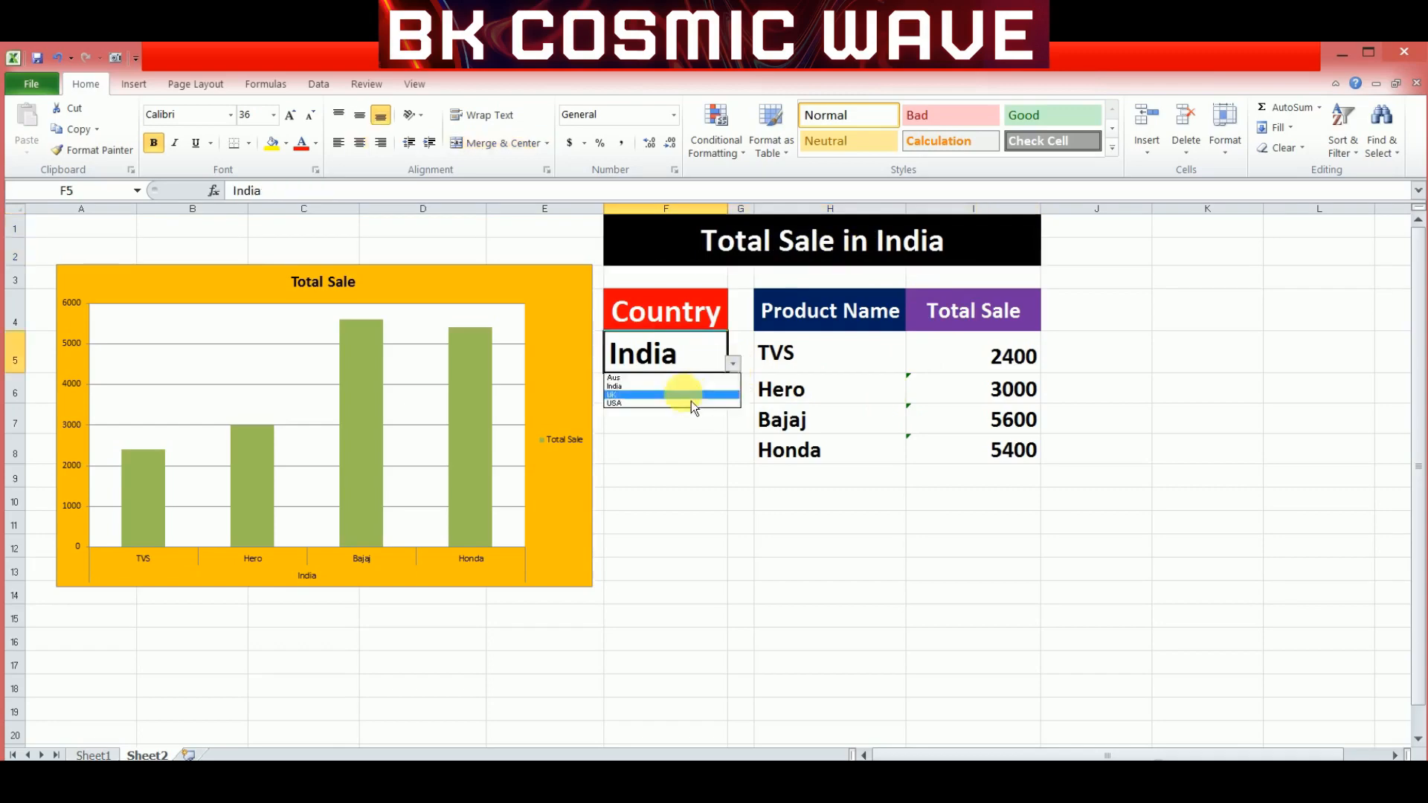
left_click(690, 400)
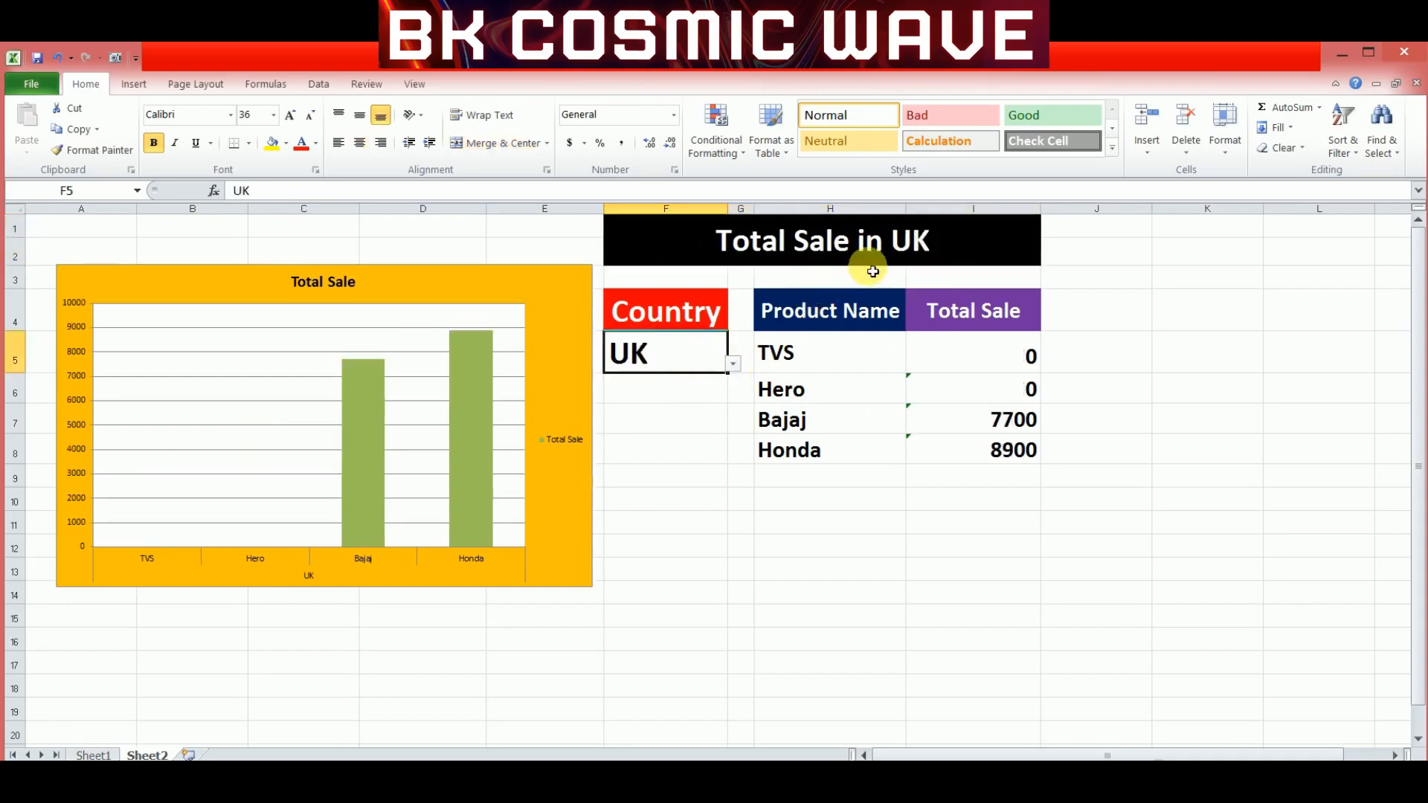
left_click(733, 364)
left_click(662, 410)
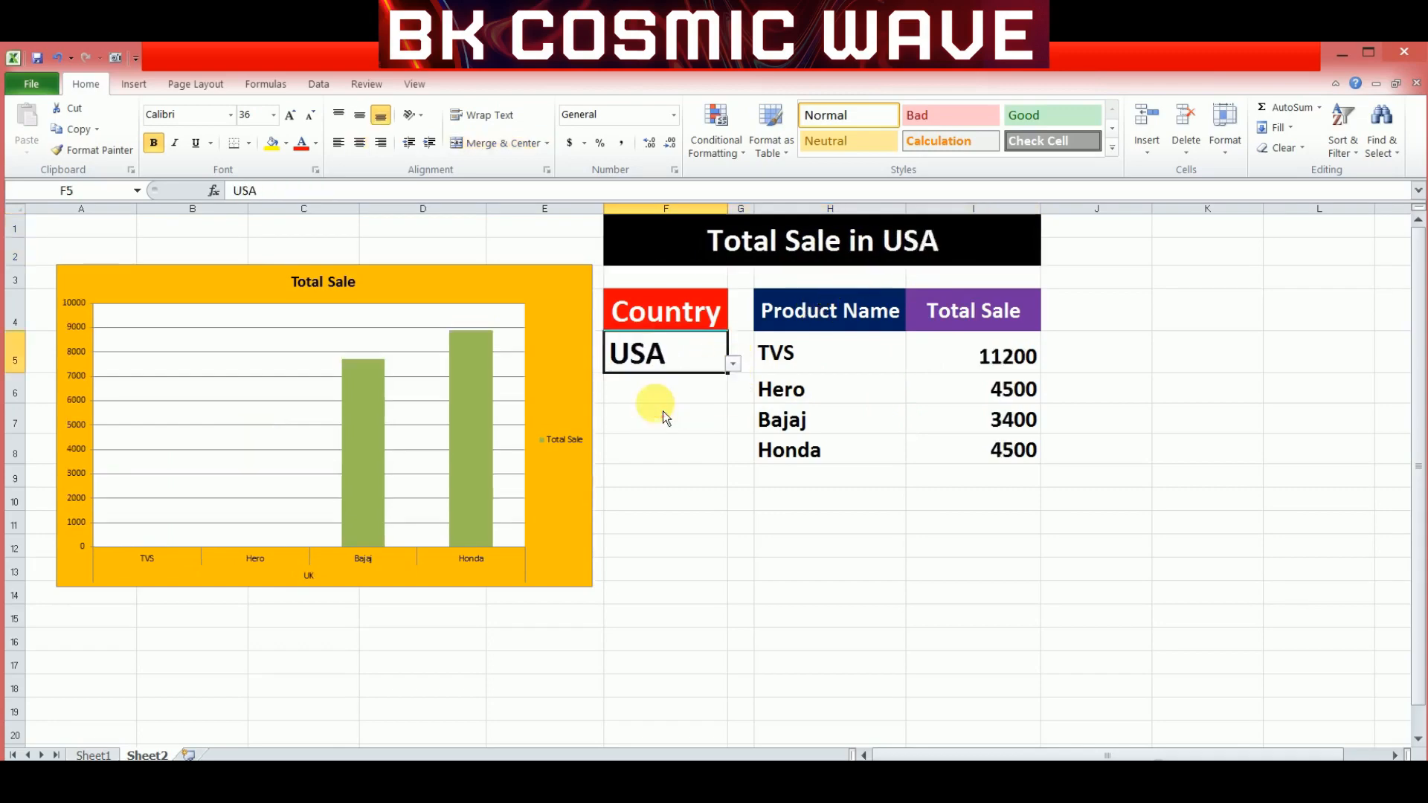
Step: Clear the merged heading cell F1 and re-enter its formula as ="Total Sale in "&F5
left_click(868, 255)
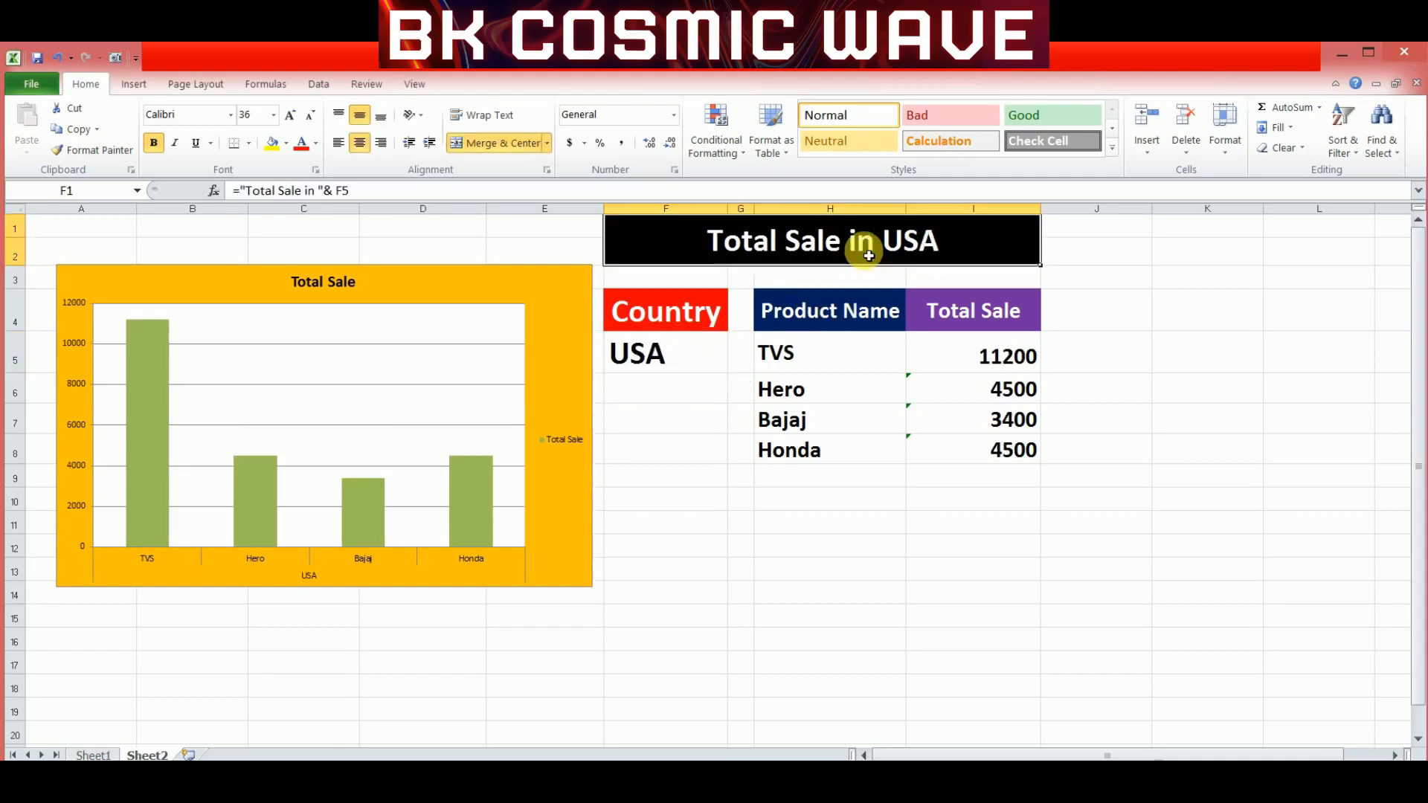
key("Delete")
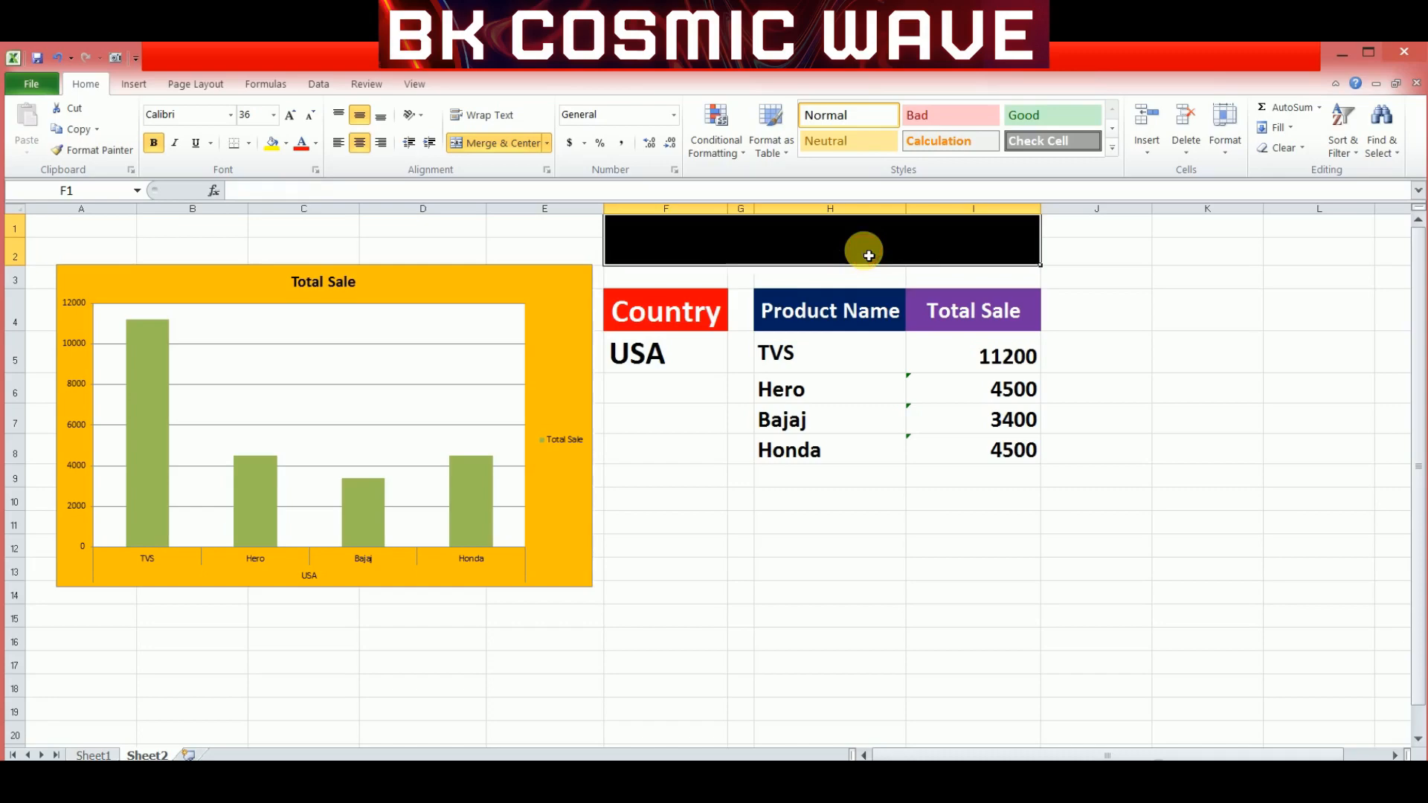
type("'")
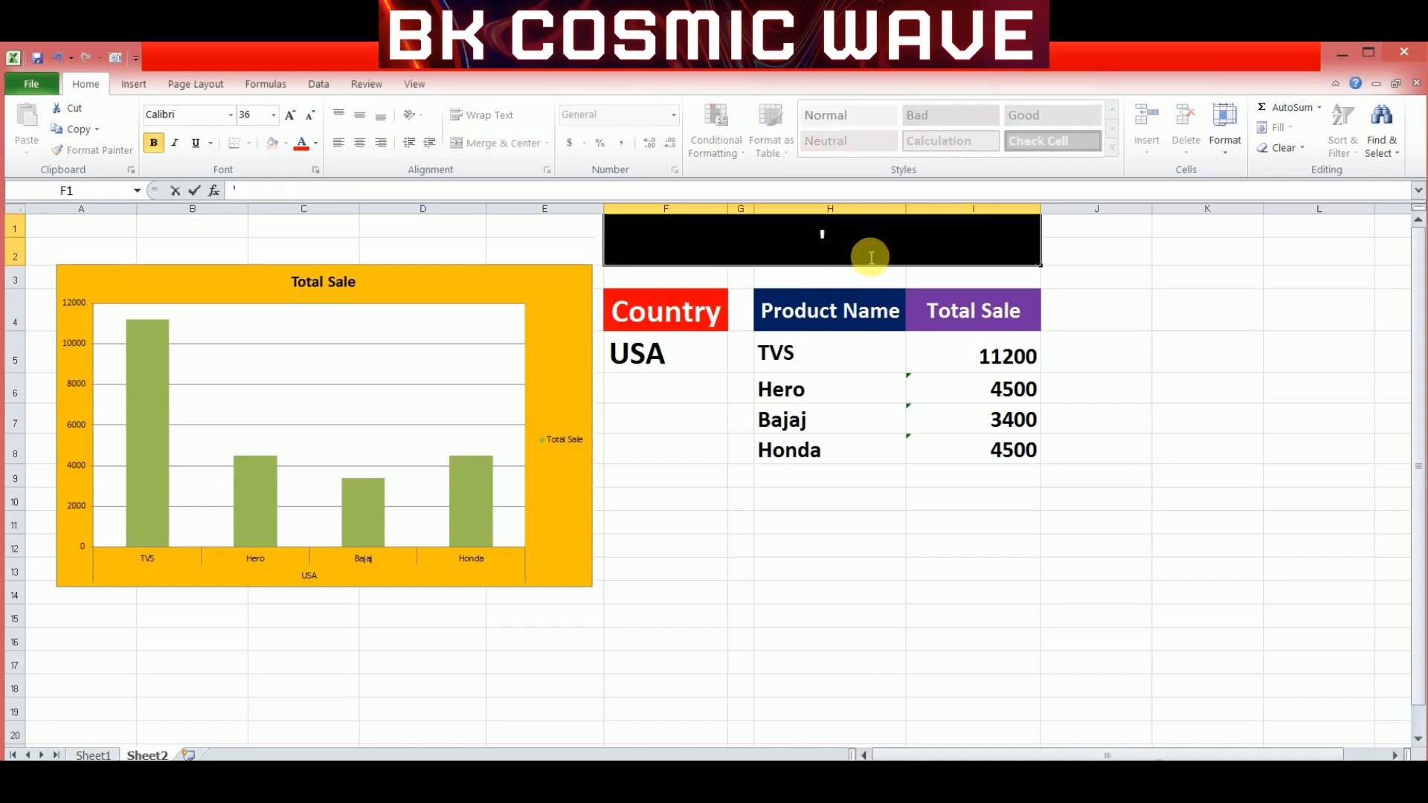
key("BackSpace")
type("\"Total")
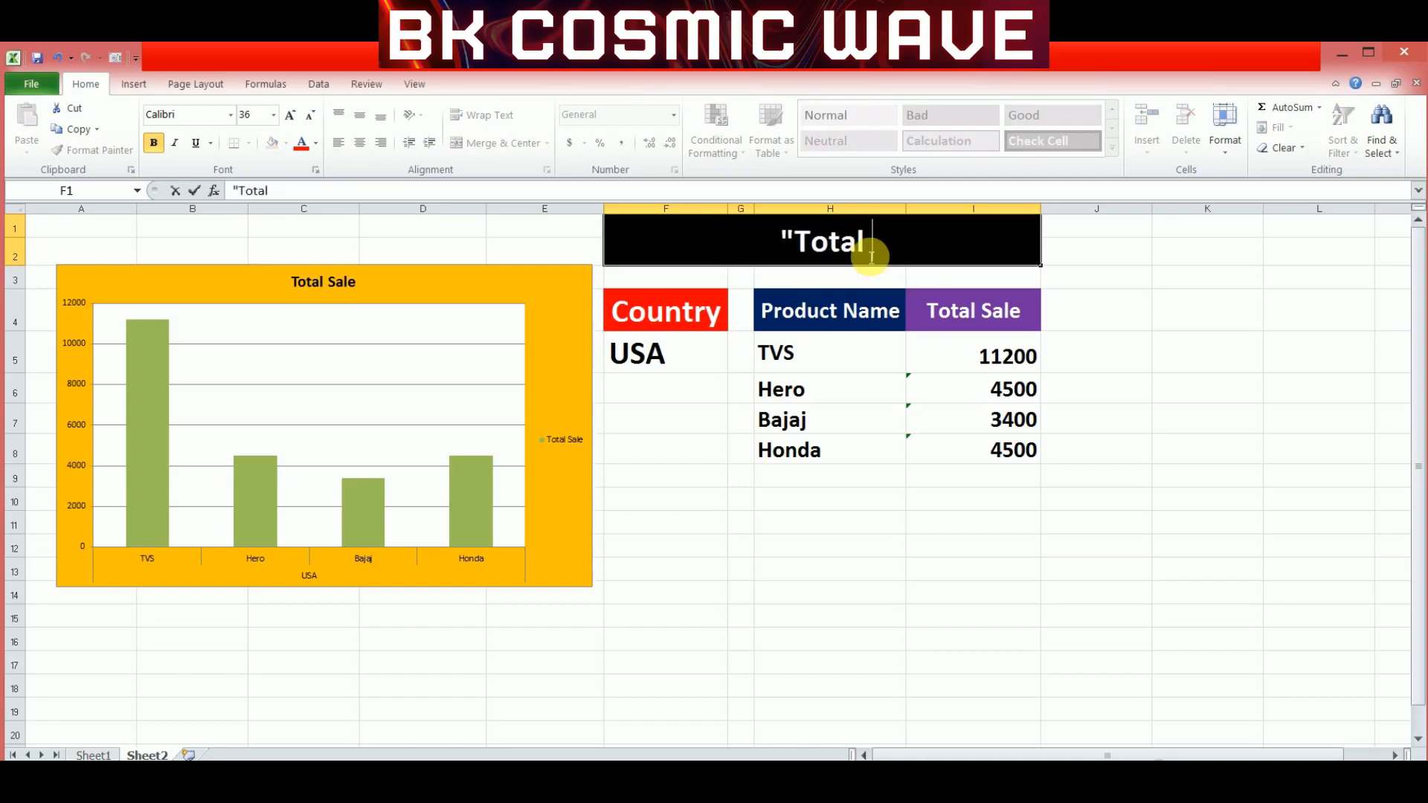
type(" Sale")
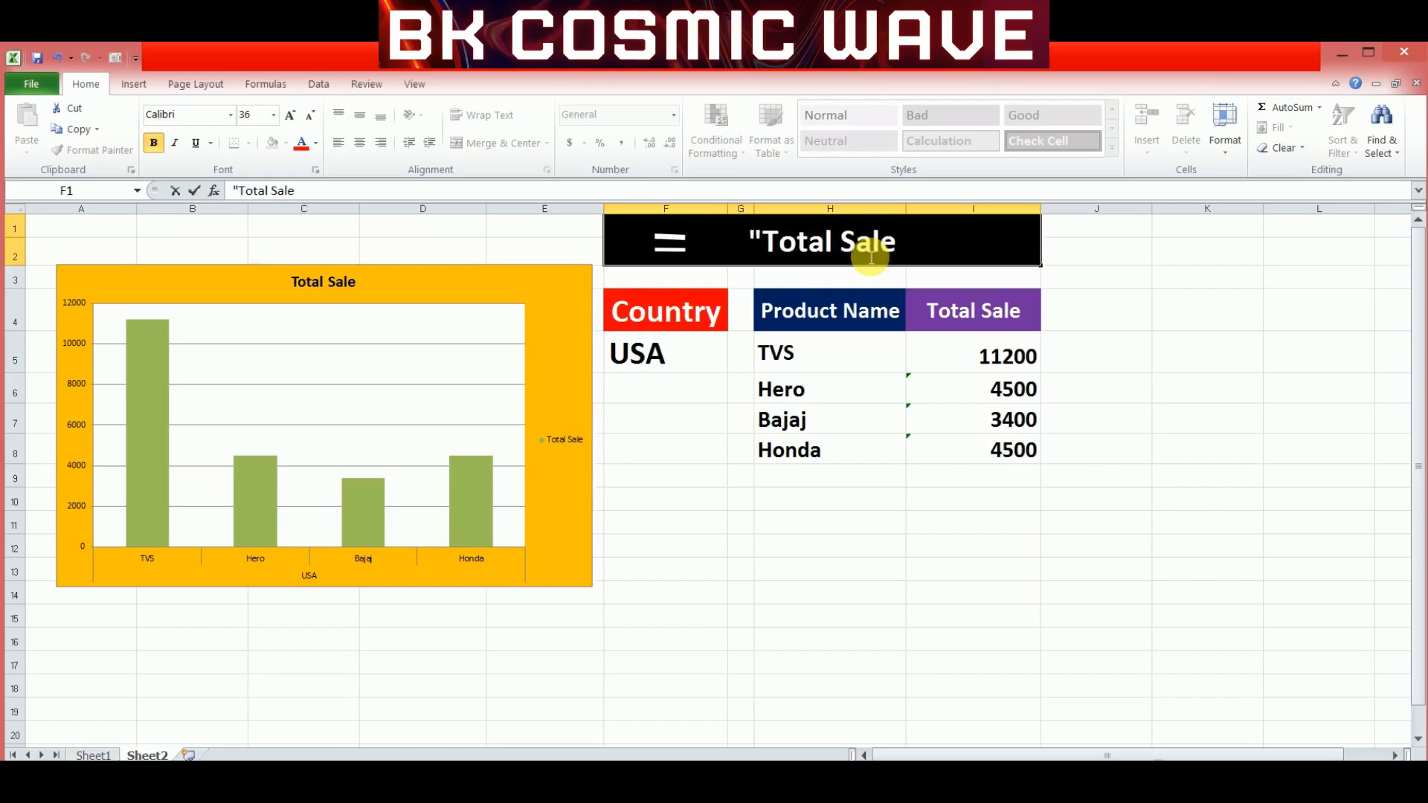
type(" in")
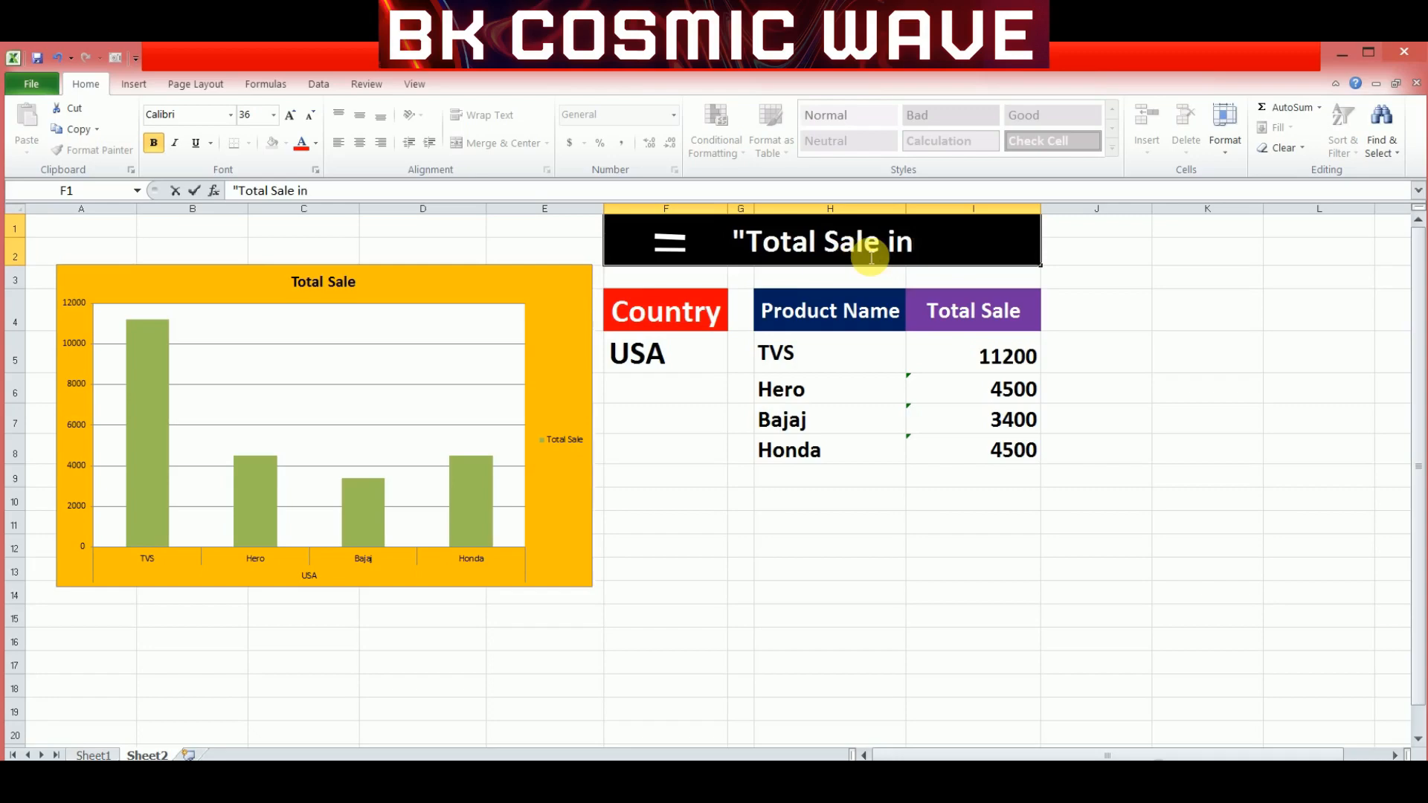
type(" \"")
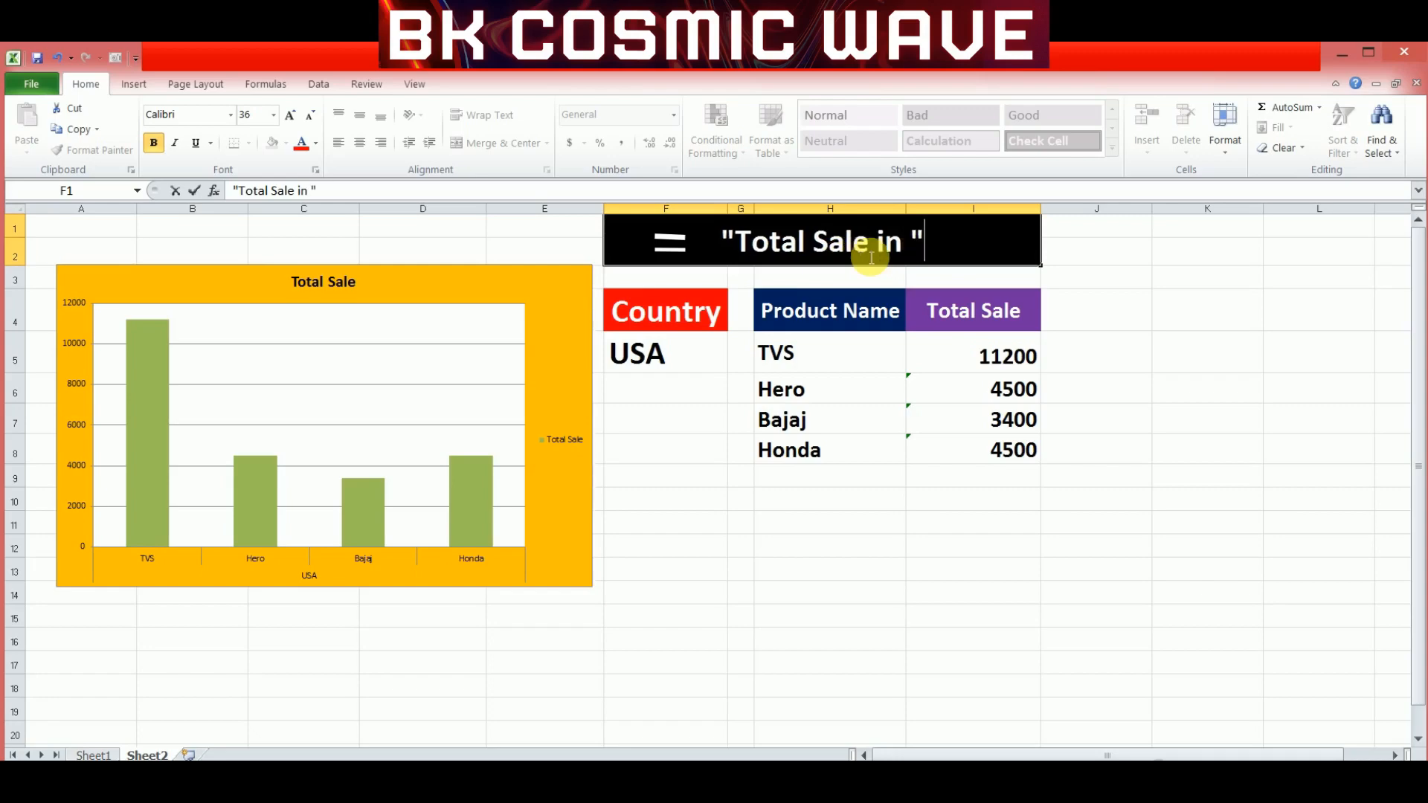
type("&")
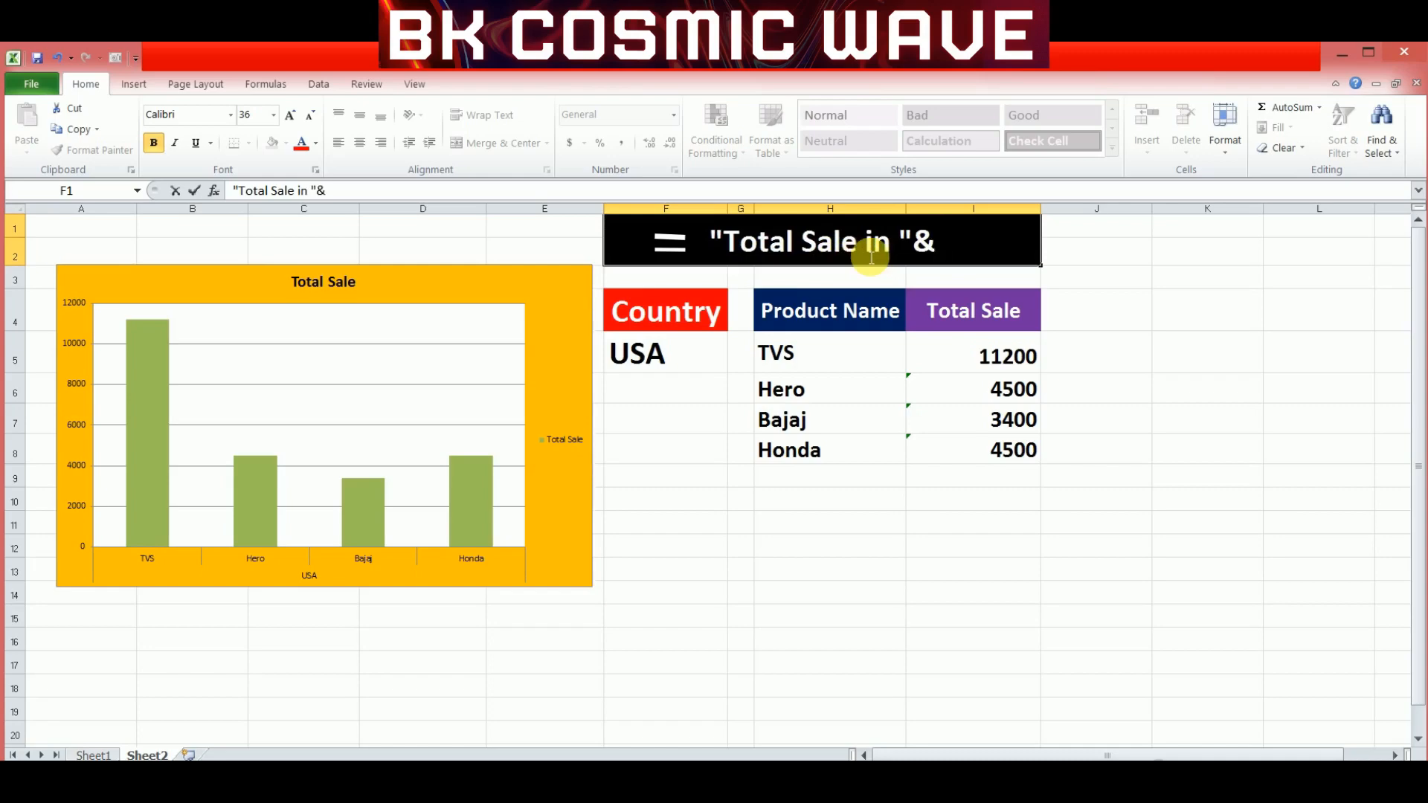
left_click(678, 358)
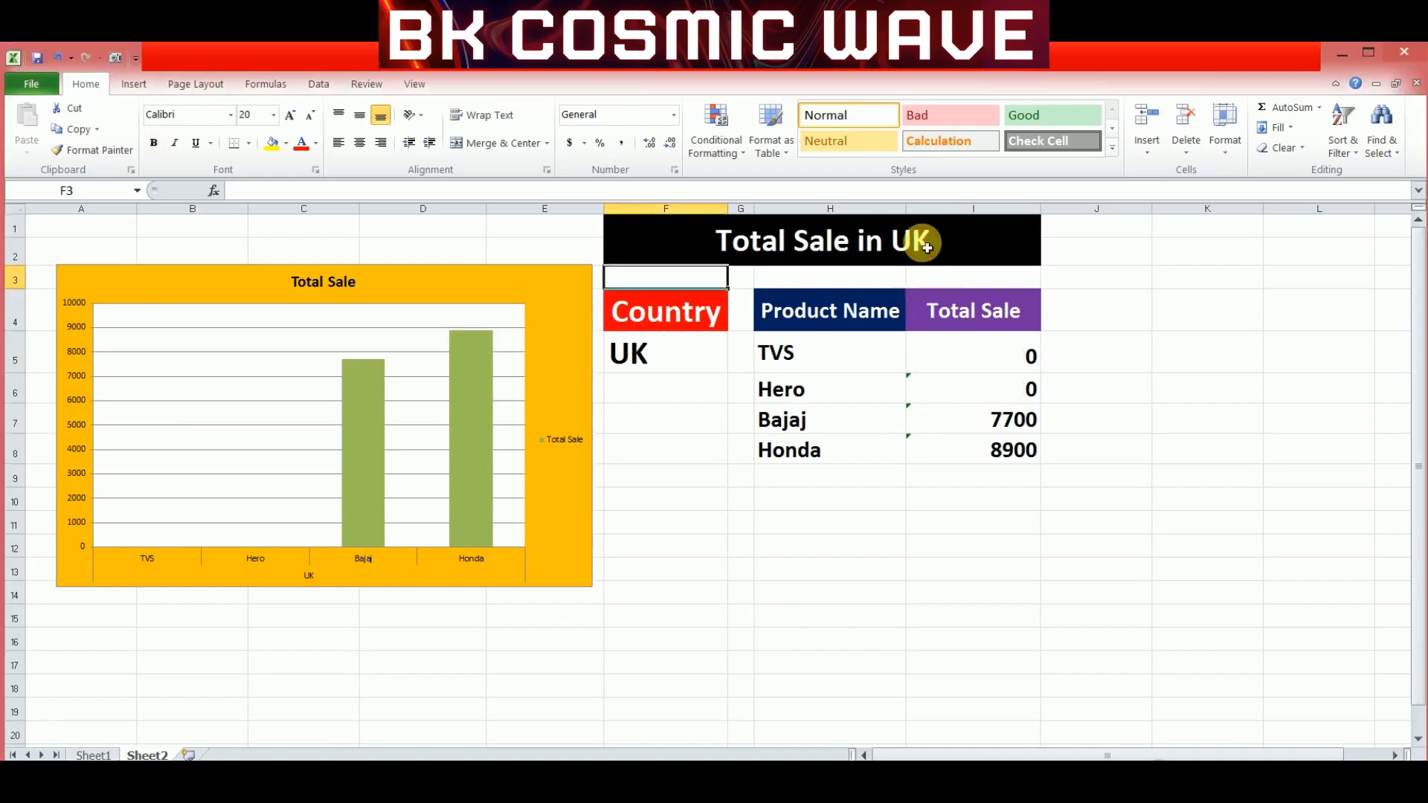
Step: Check the re-entered heading by switching the country in F5 to India and USA
left_click(706, 355)
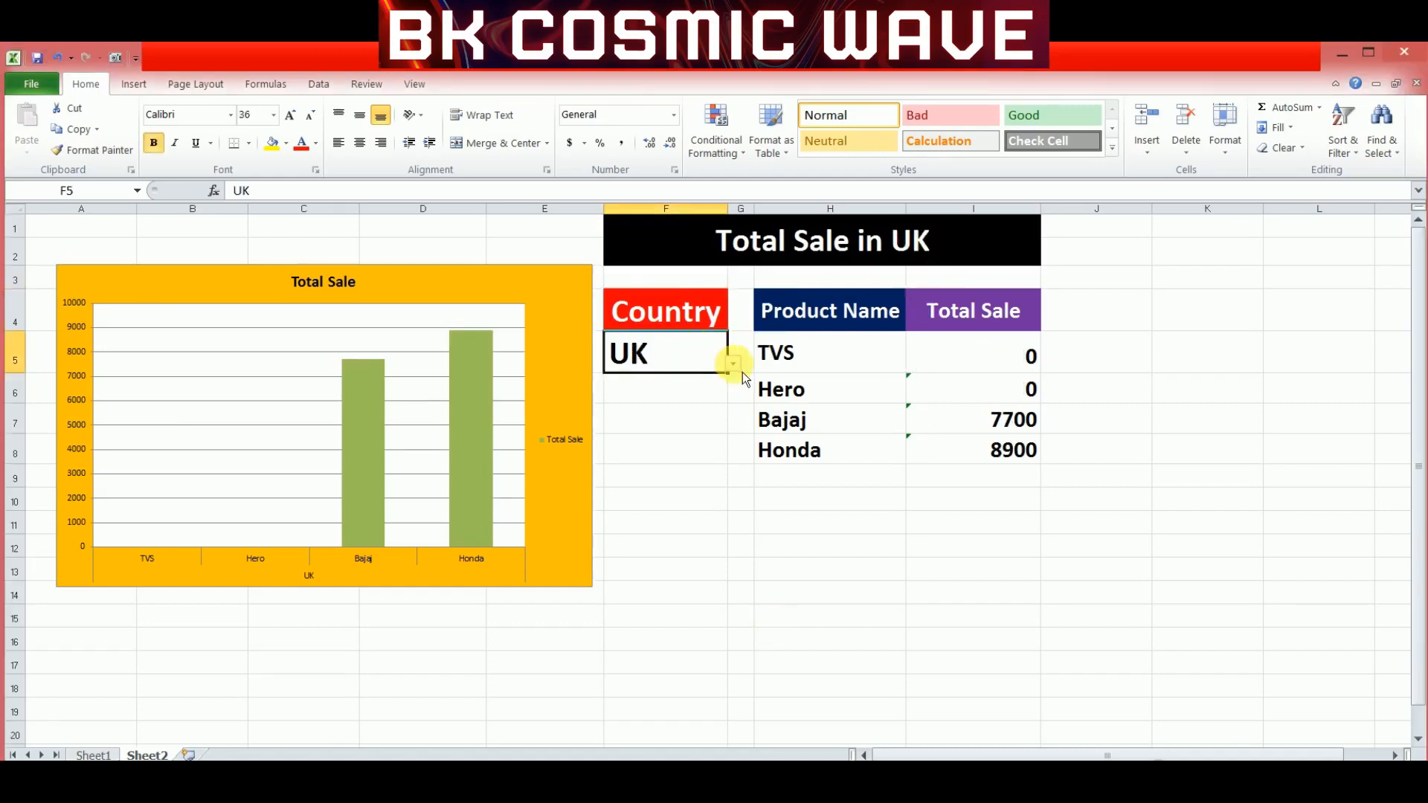
left_click(735, 365)
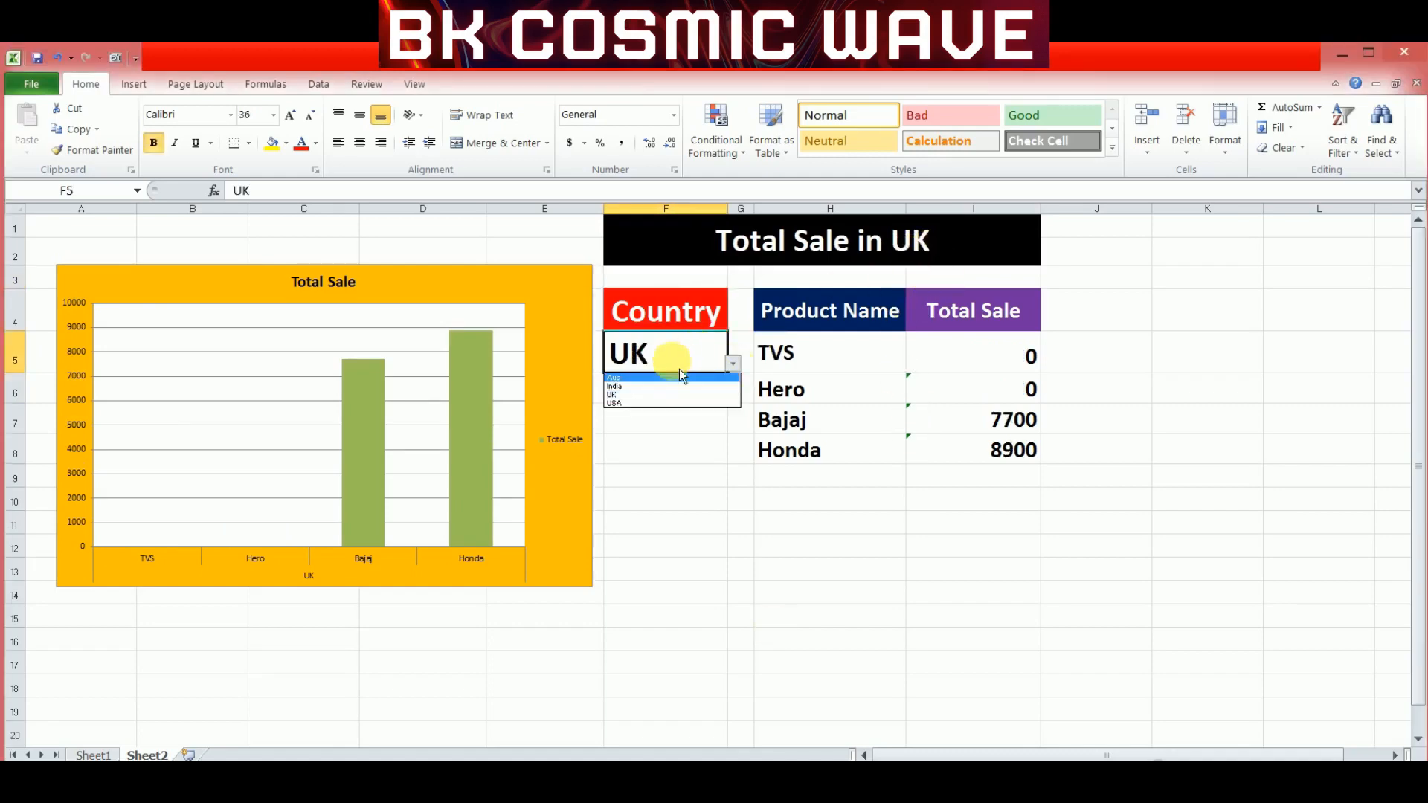
left_click(642, 387)
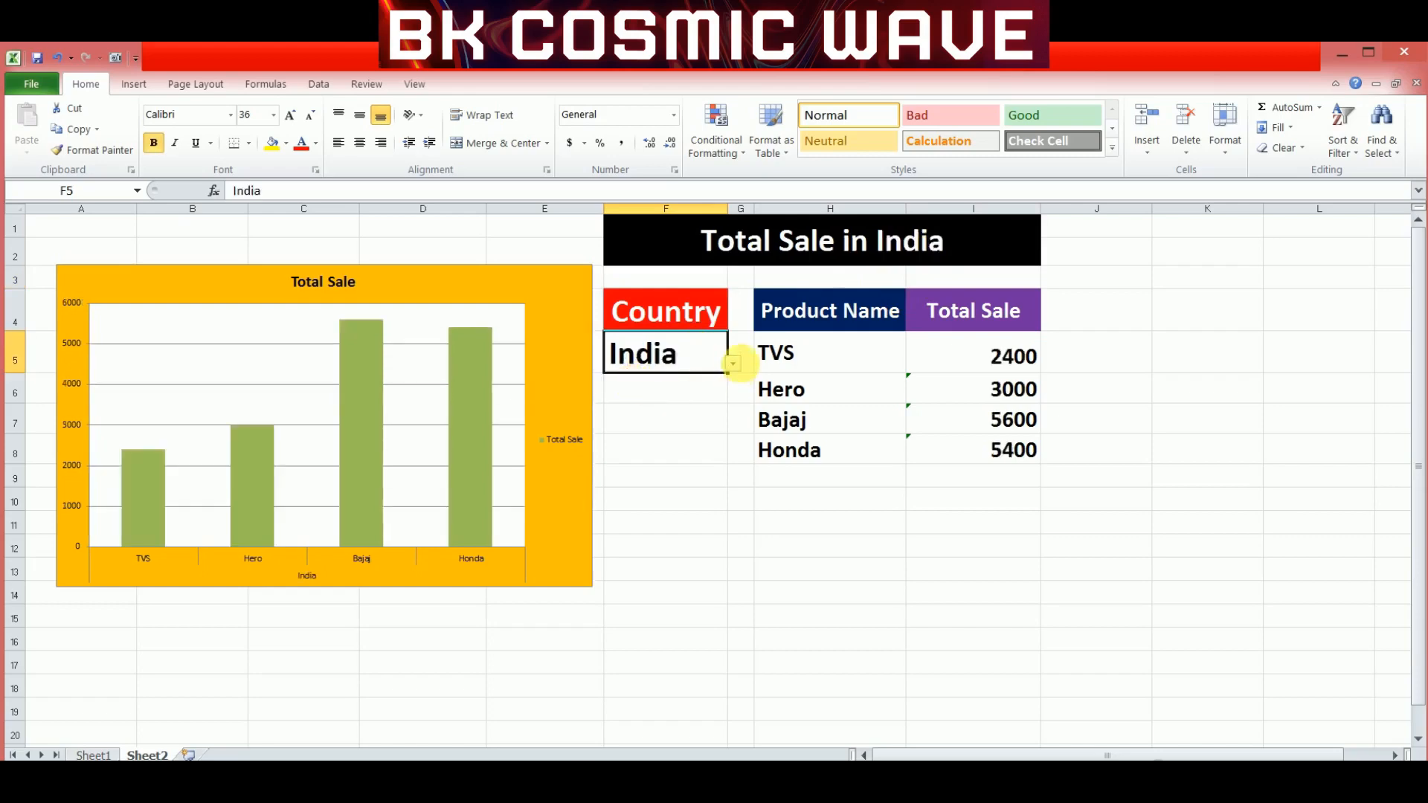
left_click(735, 365)
left_click(639, 403)
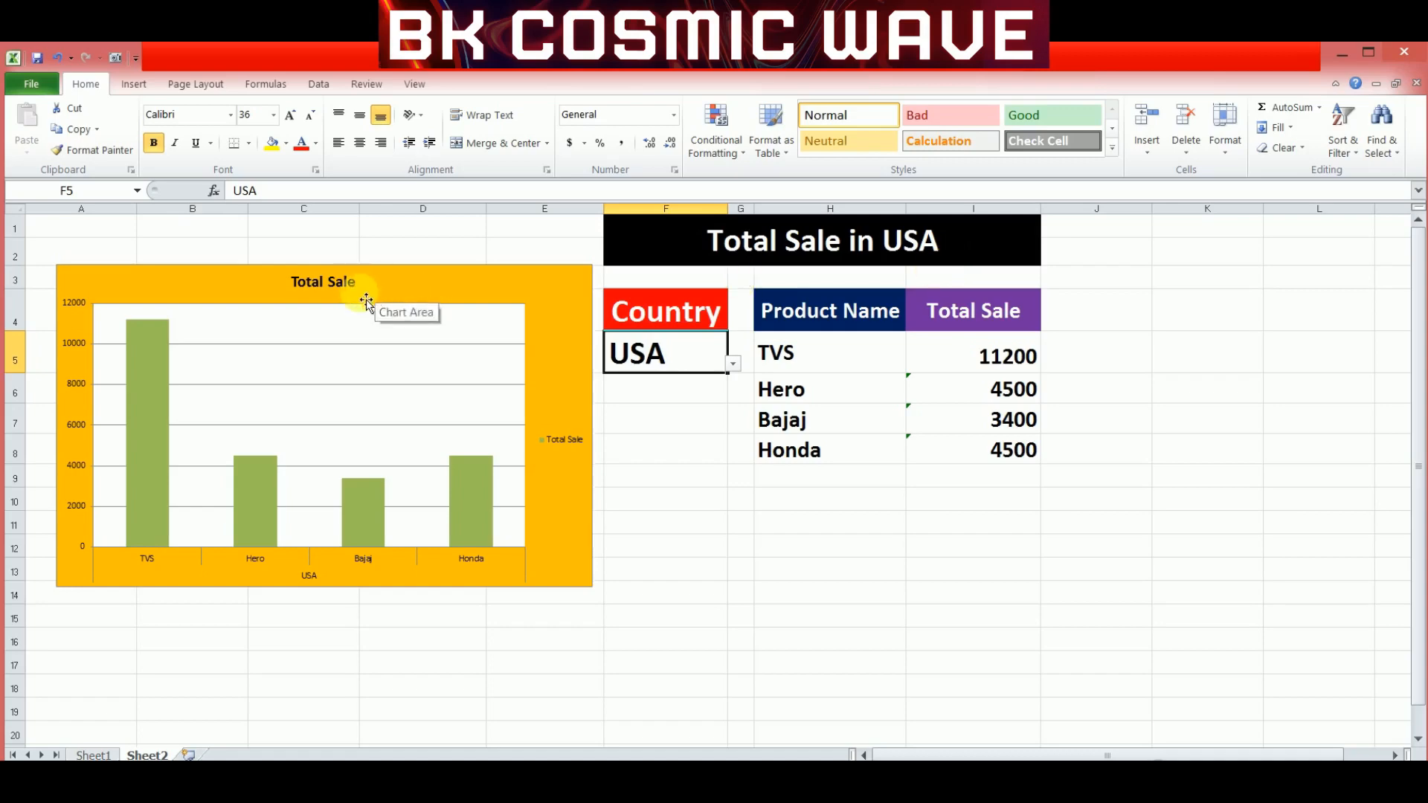
Step: Set the country in F5 to UK and link the chart title to the heading cell with =Sheet2!$F$1
left_click(320, 281)
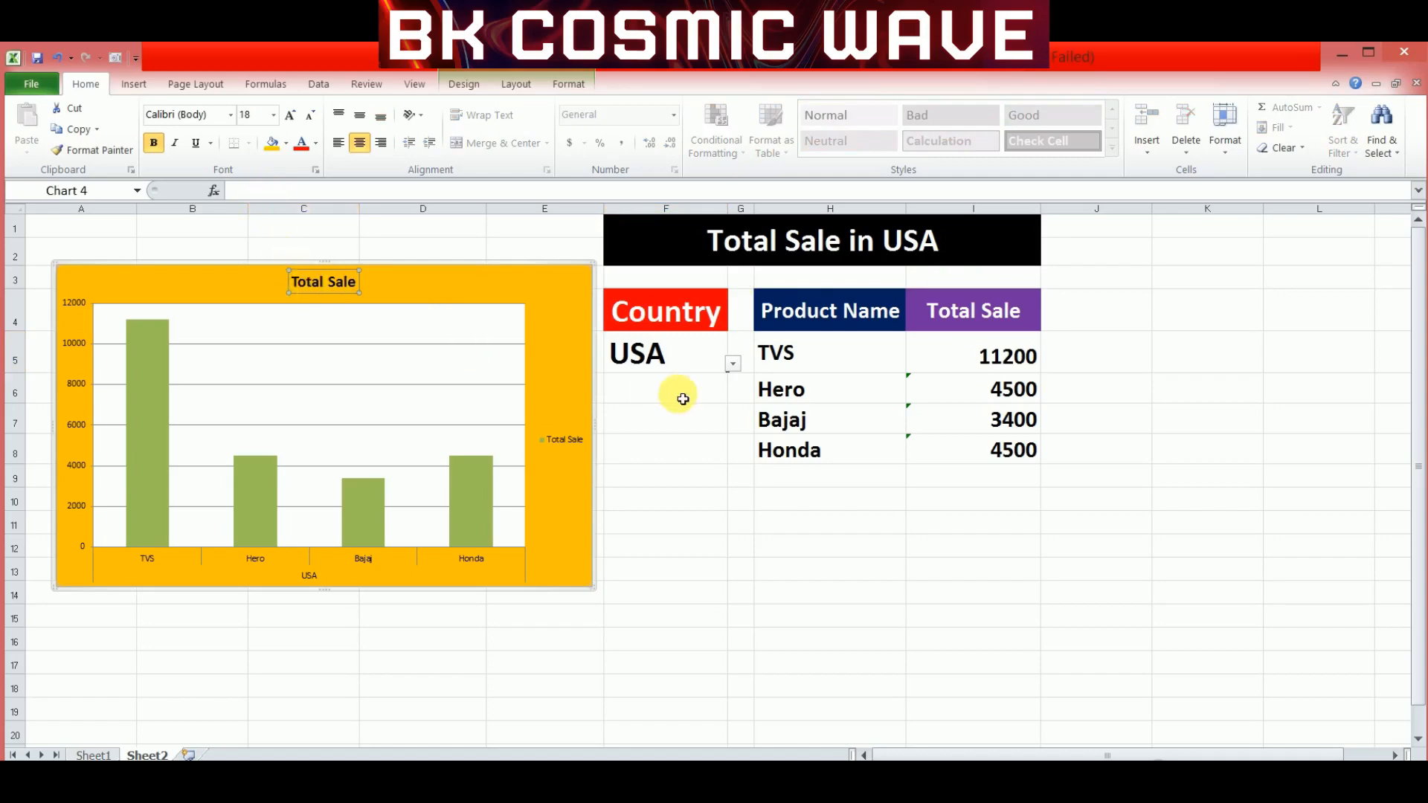
left_click(733, 363)
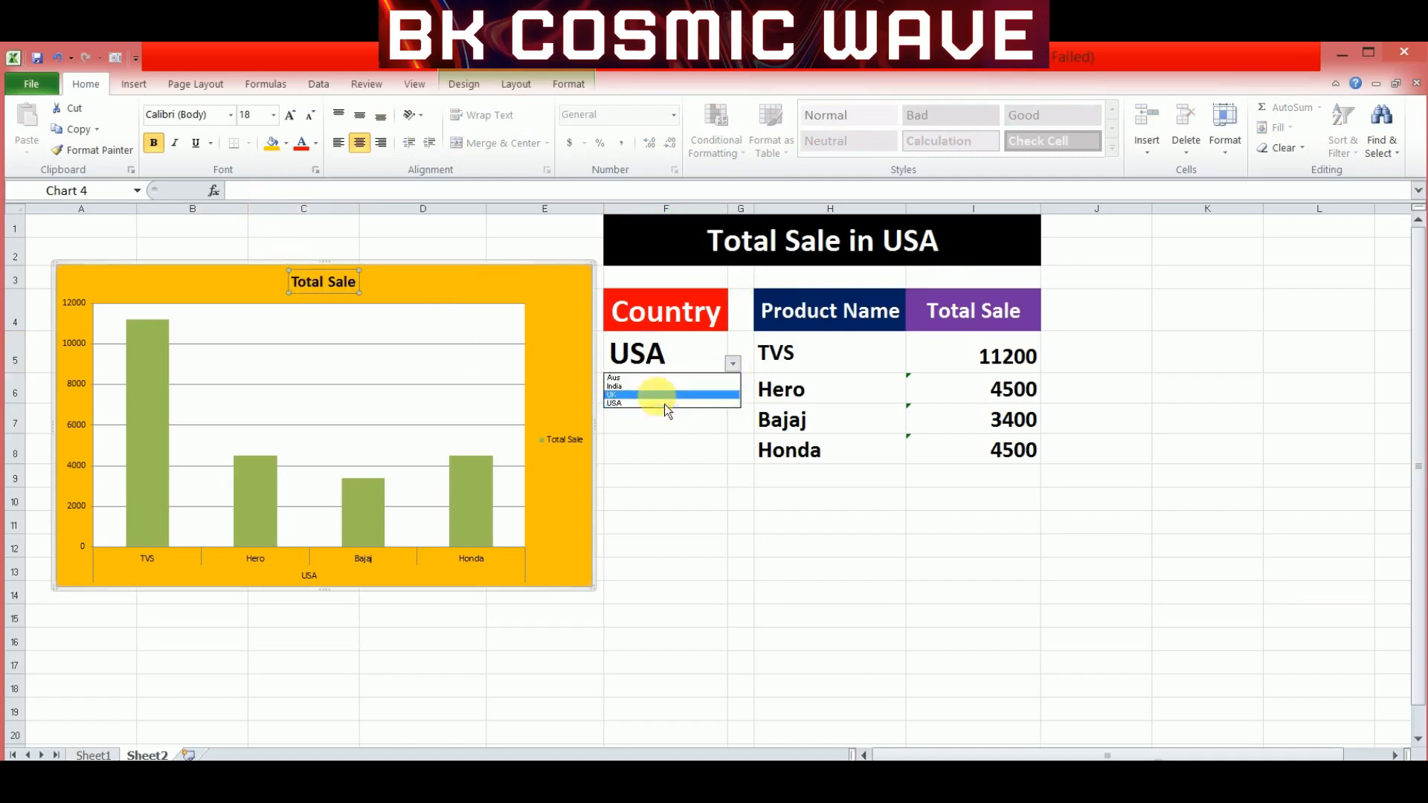
left_click(664, 396)
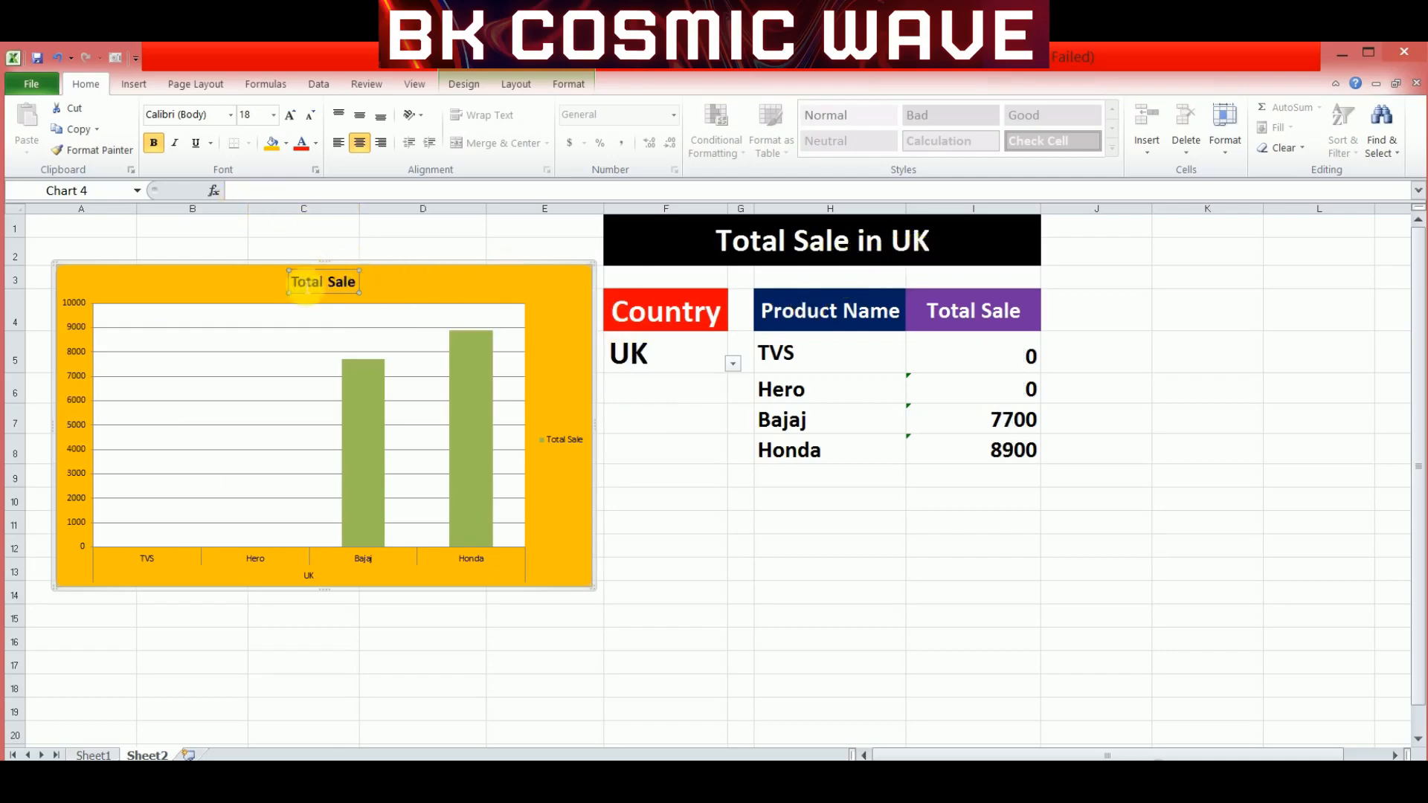
left_click(264, 197)
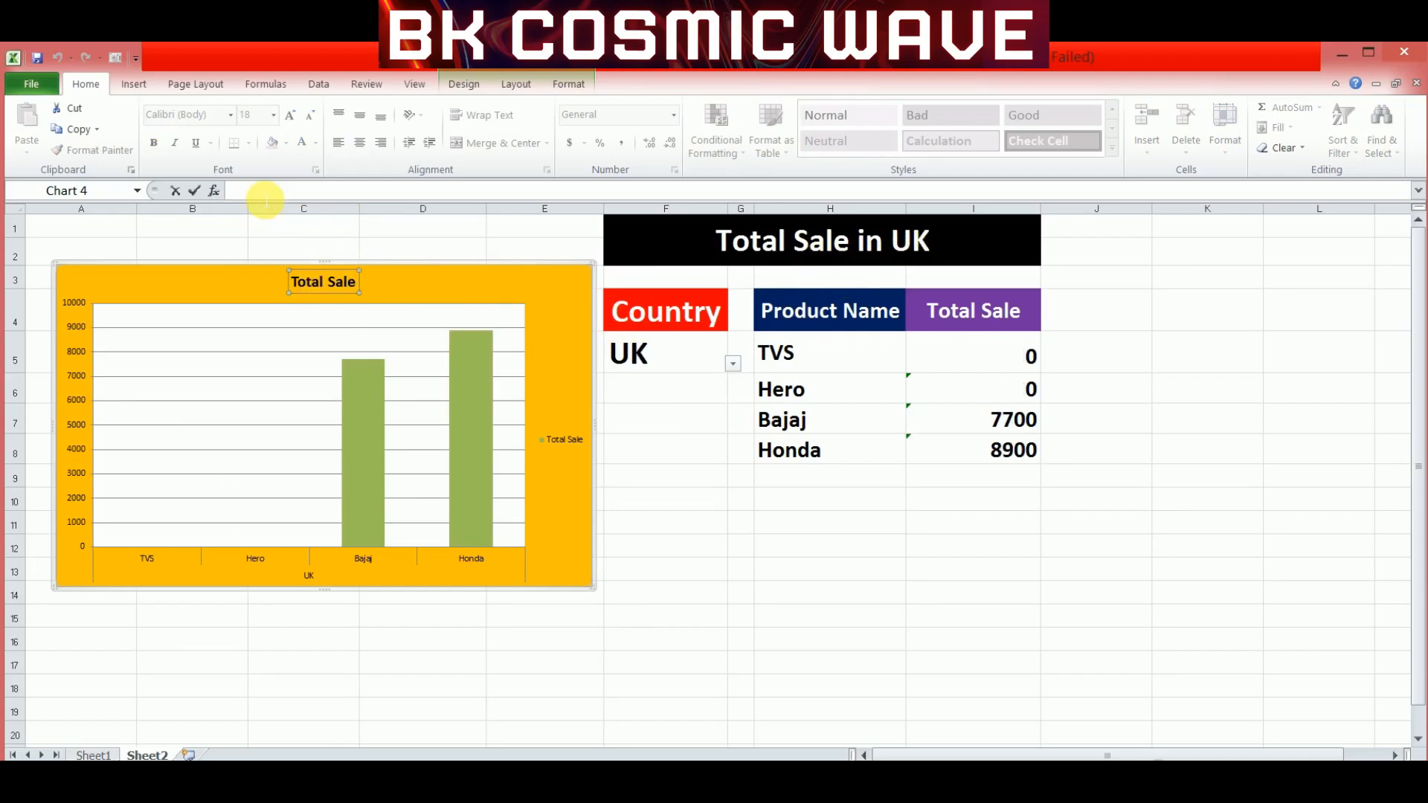
type("=")
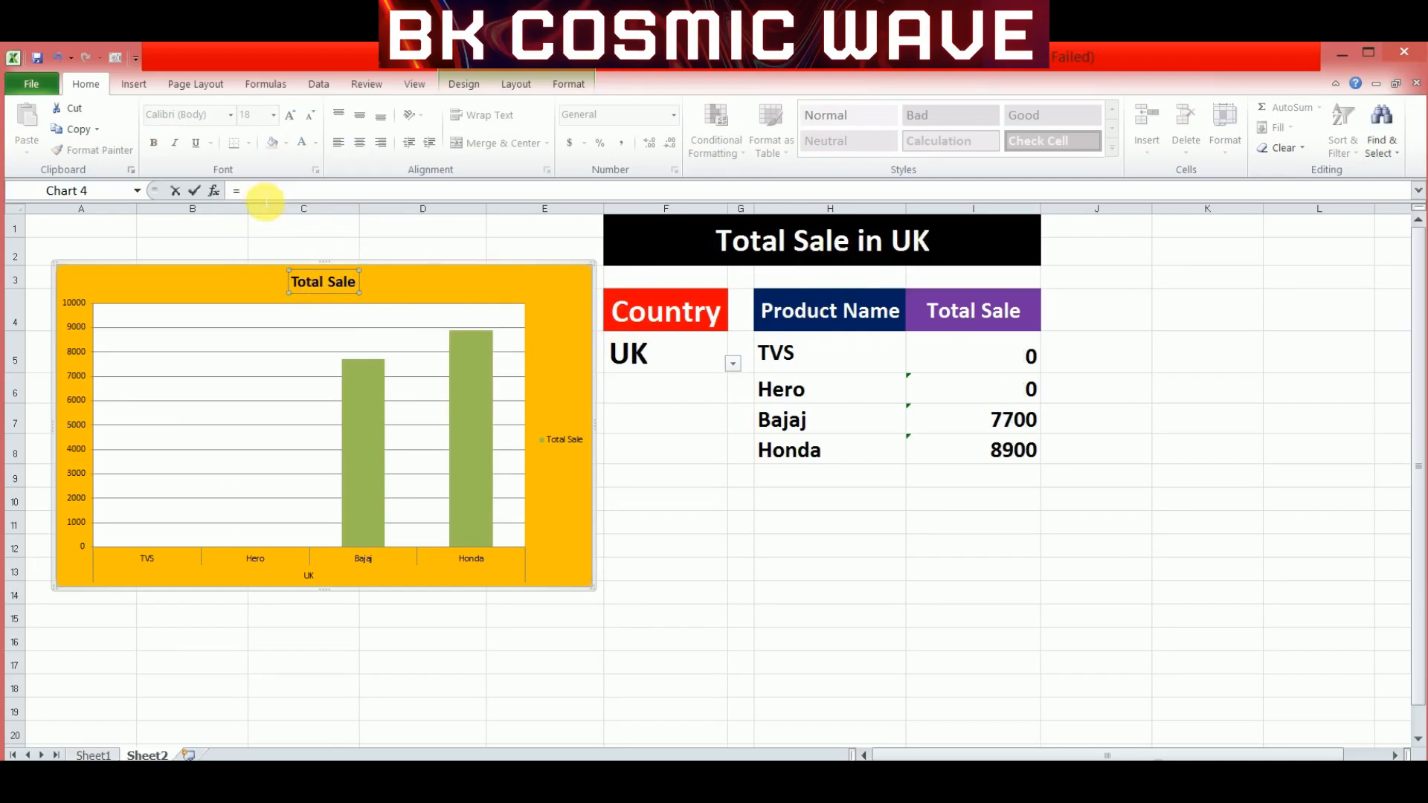
left_click(735, 241)
key("Return")
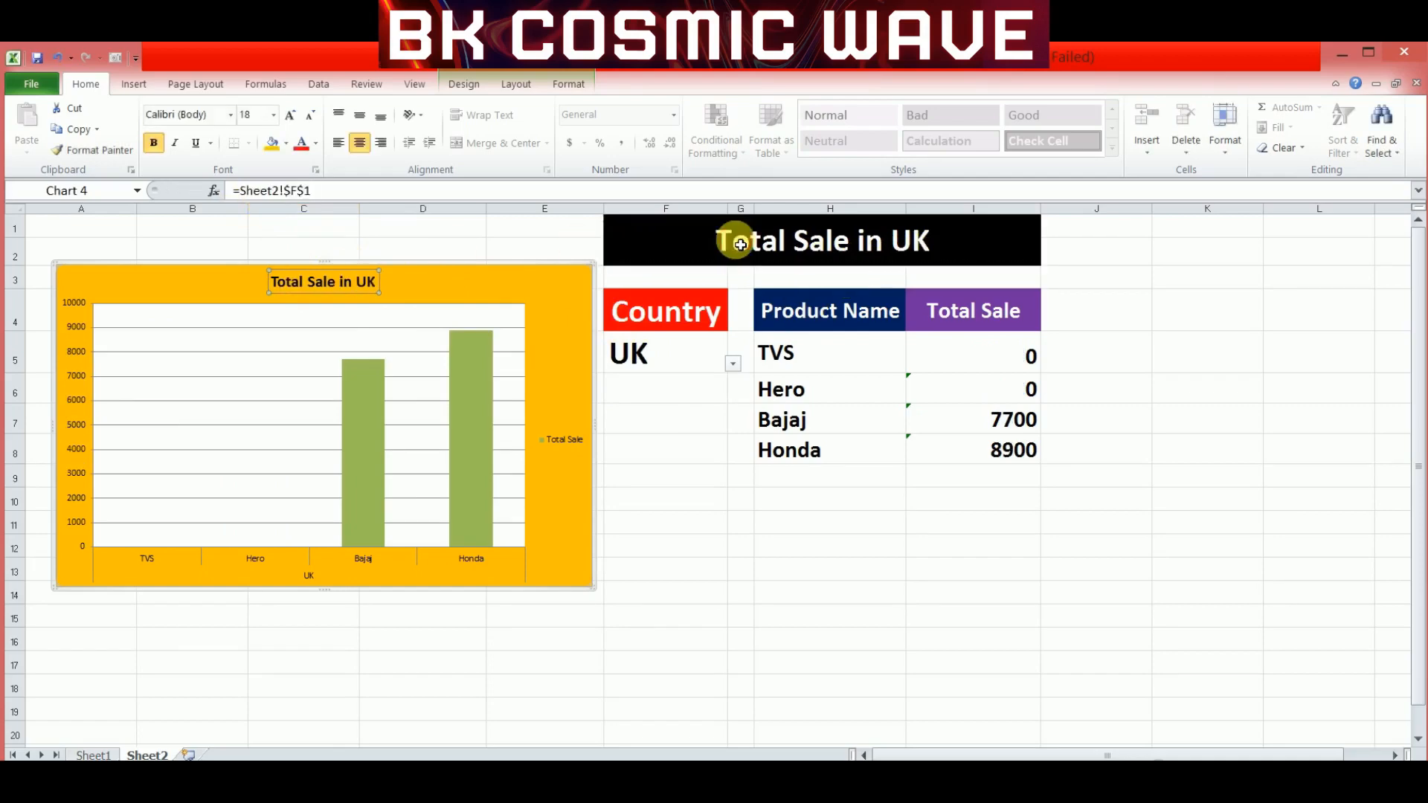
Step: Test the linked chart title by choosing UK and India in F5, leaving the country set to USA
left_click(732, 363)
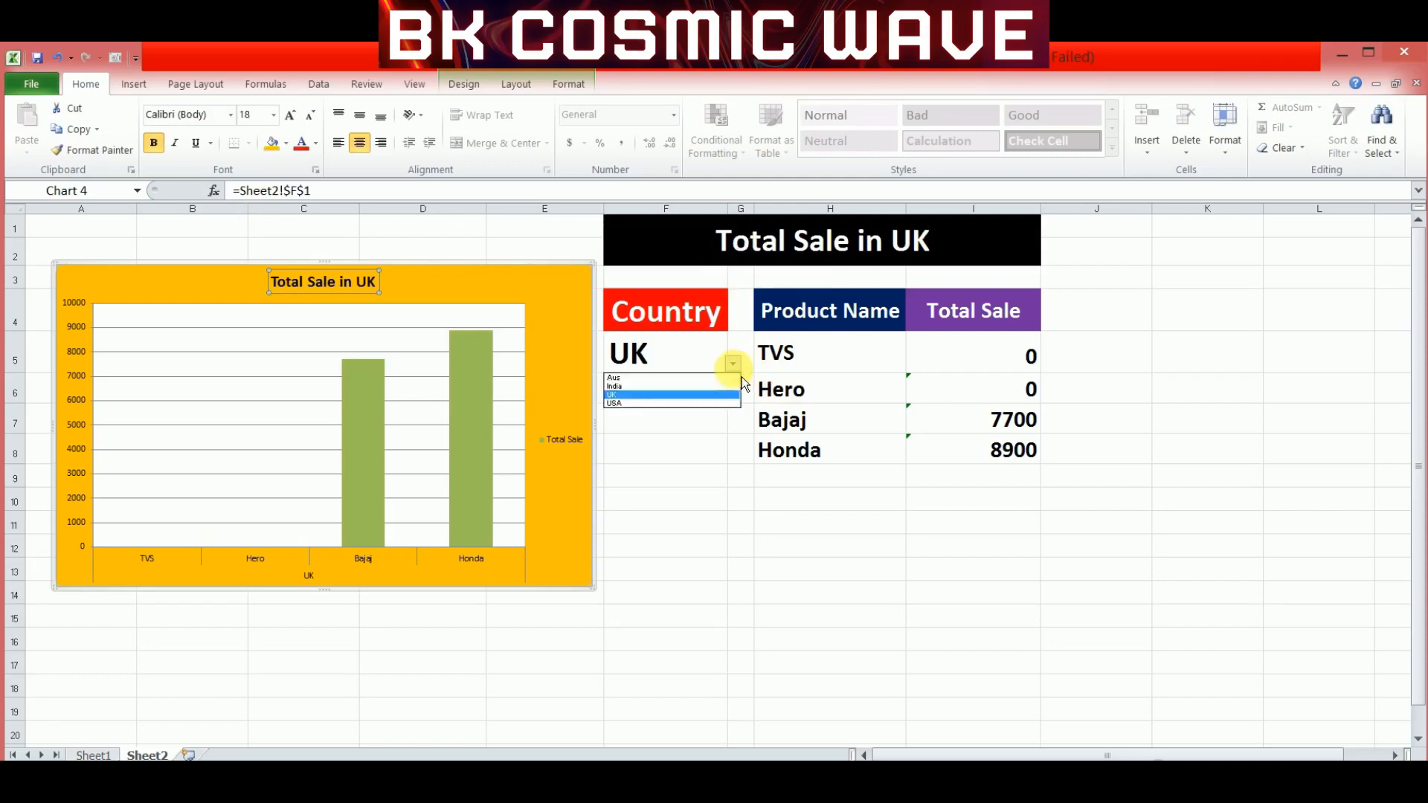
left_click(688, 400)
left_click(546, 296)
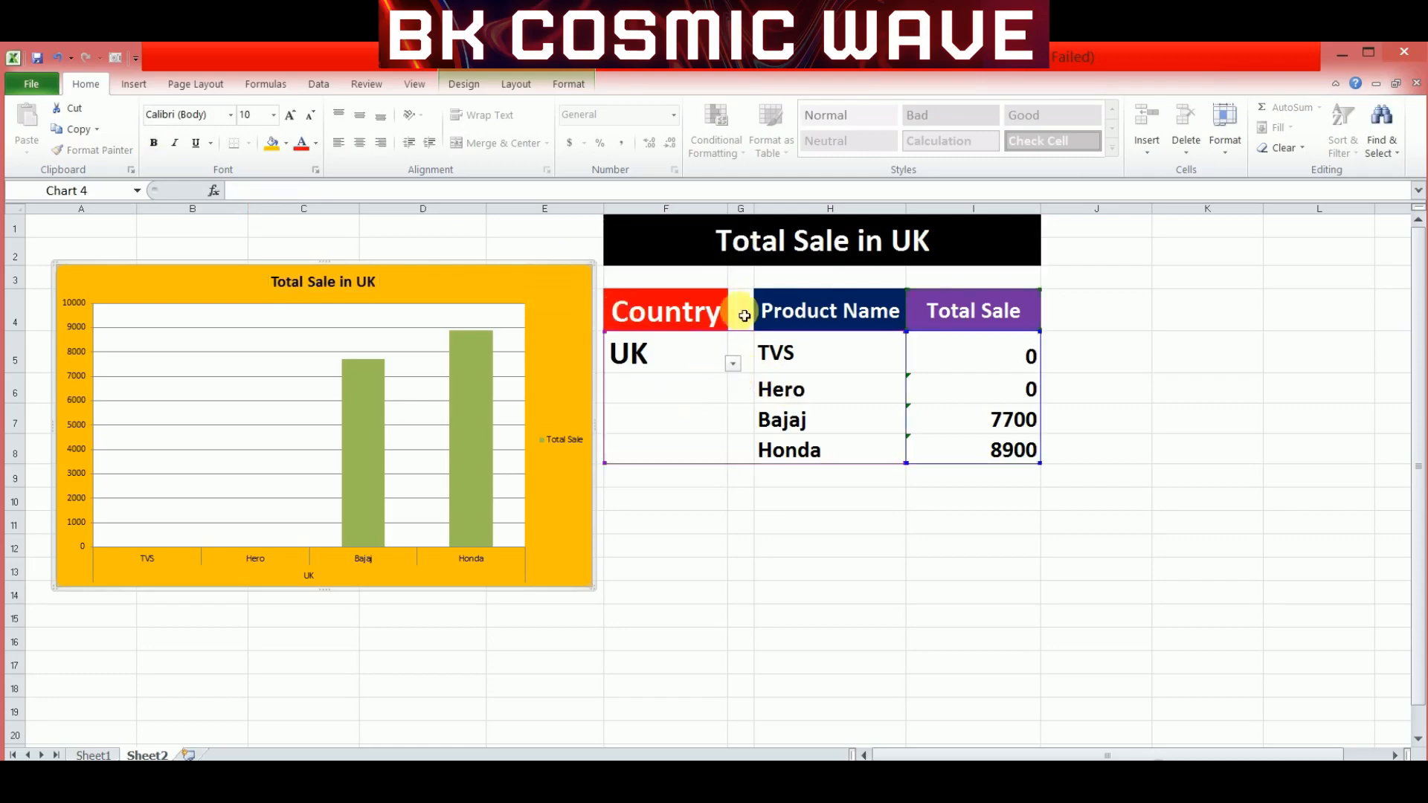
left_click(696, 348)
left_click(733, 363)
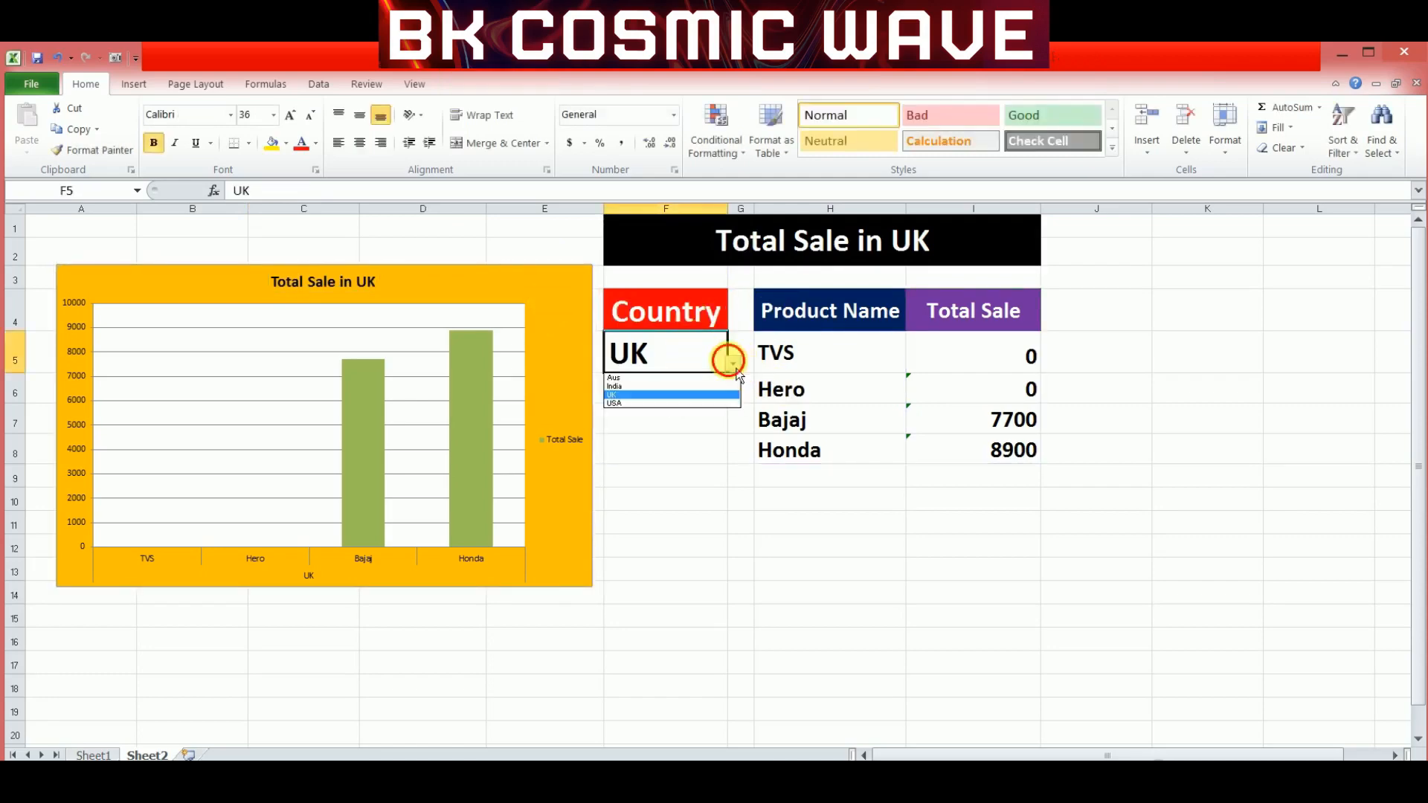
left_click(658, 387)
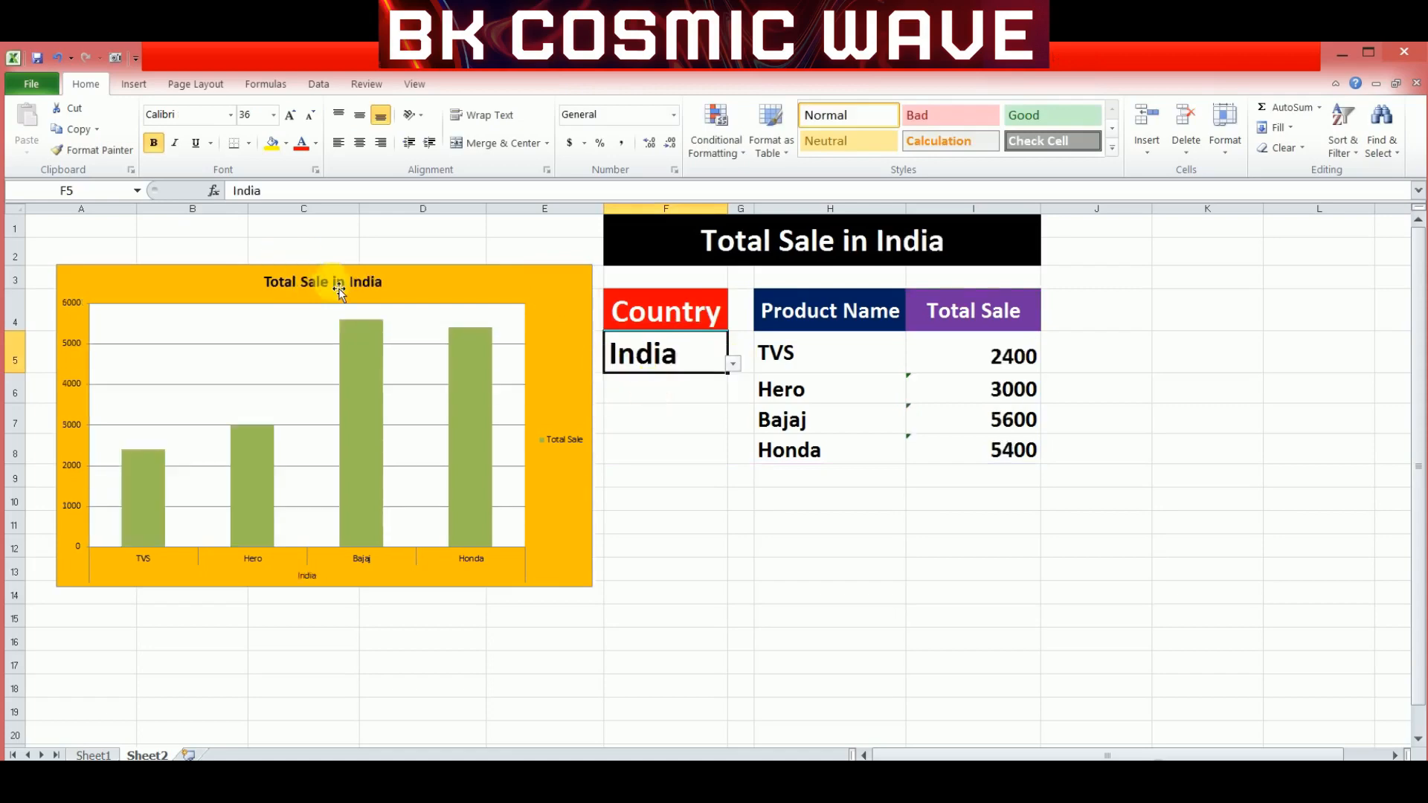
left_click(733, 364)
left_click(653, 403)
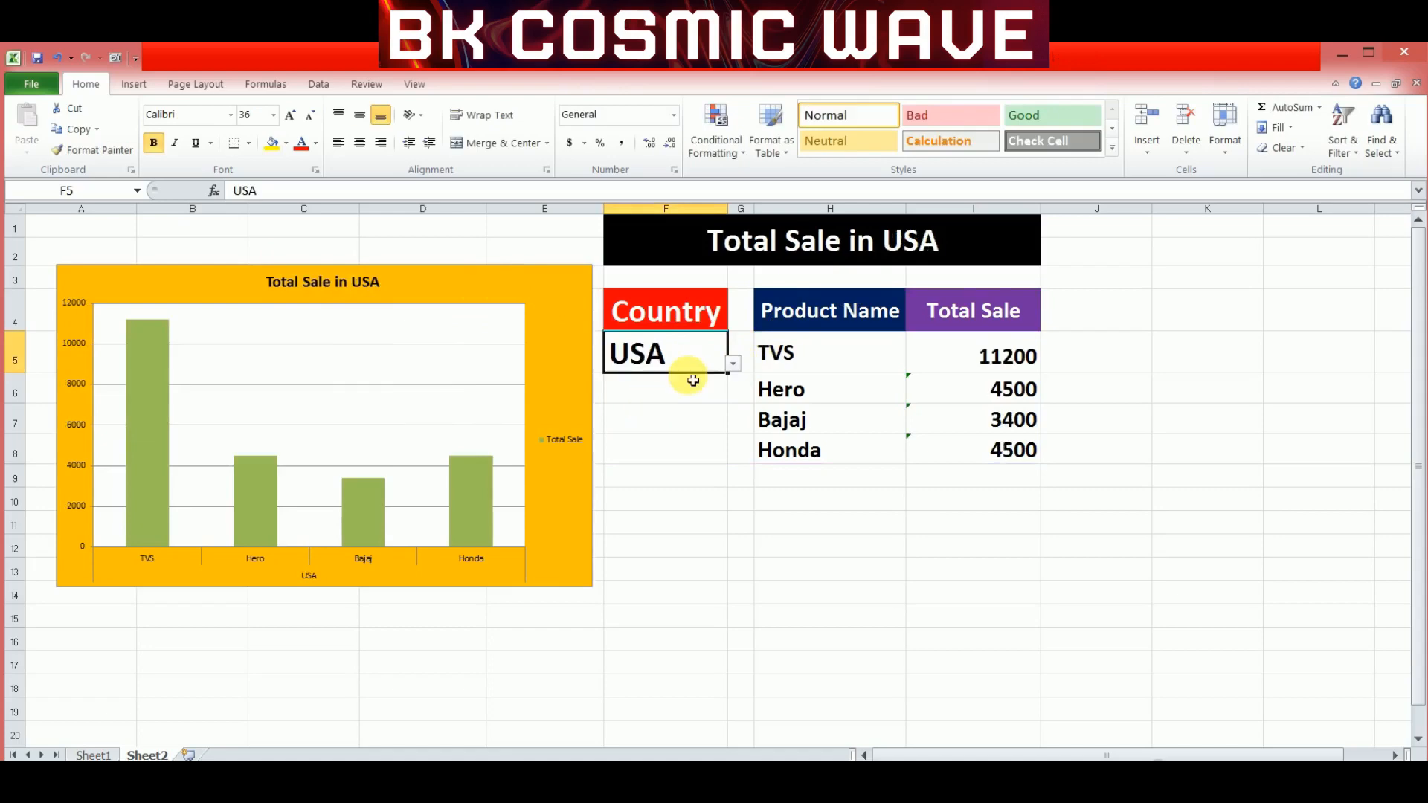
Step: Set the country in F5 to Aus to update the totals, heading and chart
left_click(733, 364)
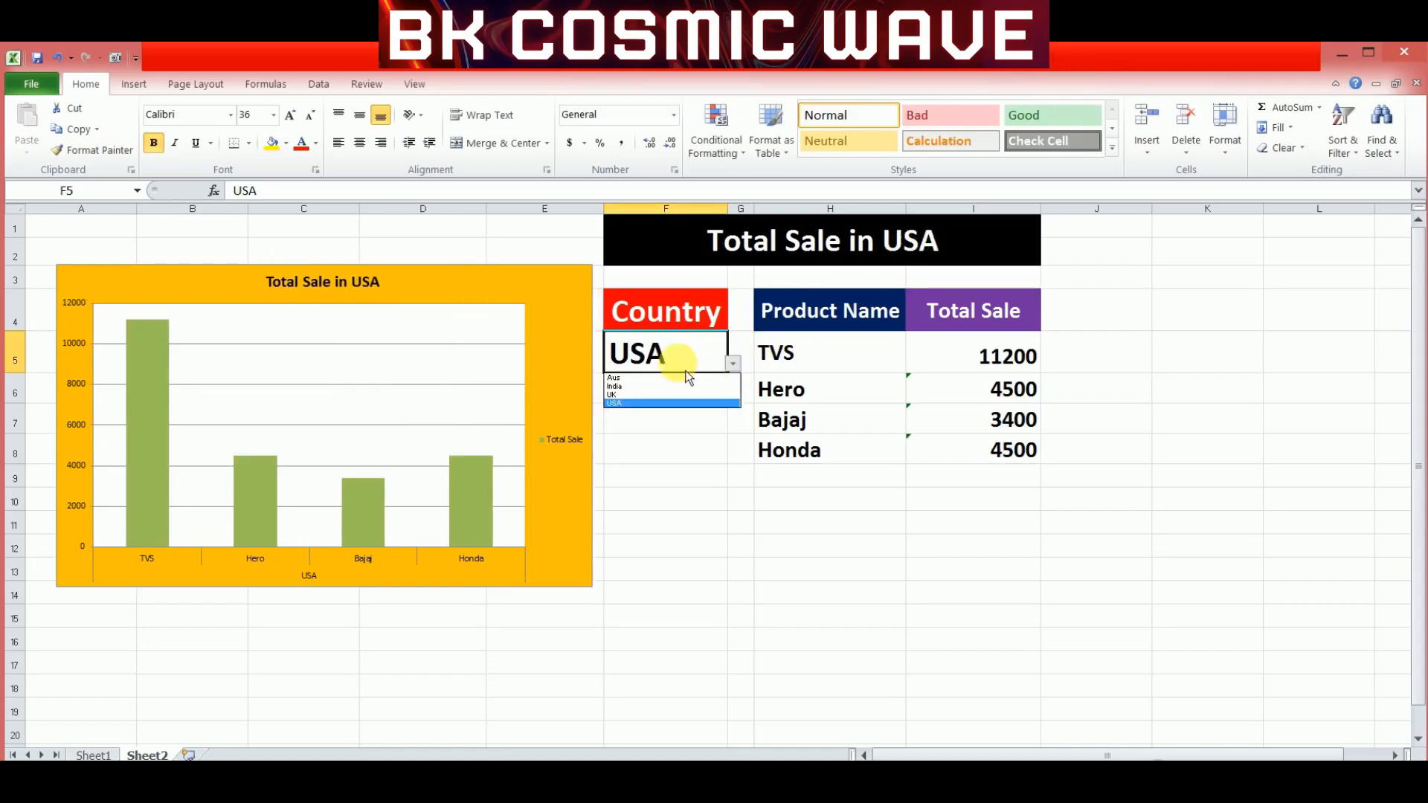
left_click(623, 378)
left_click(712, 426)
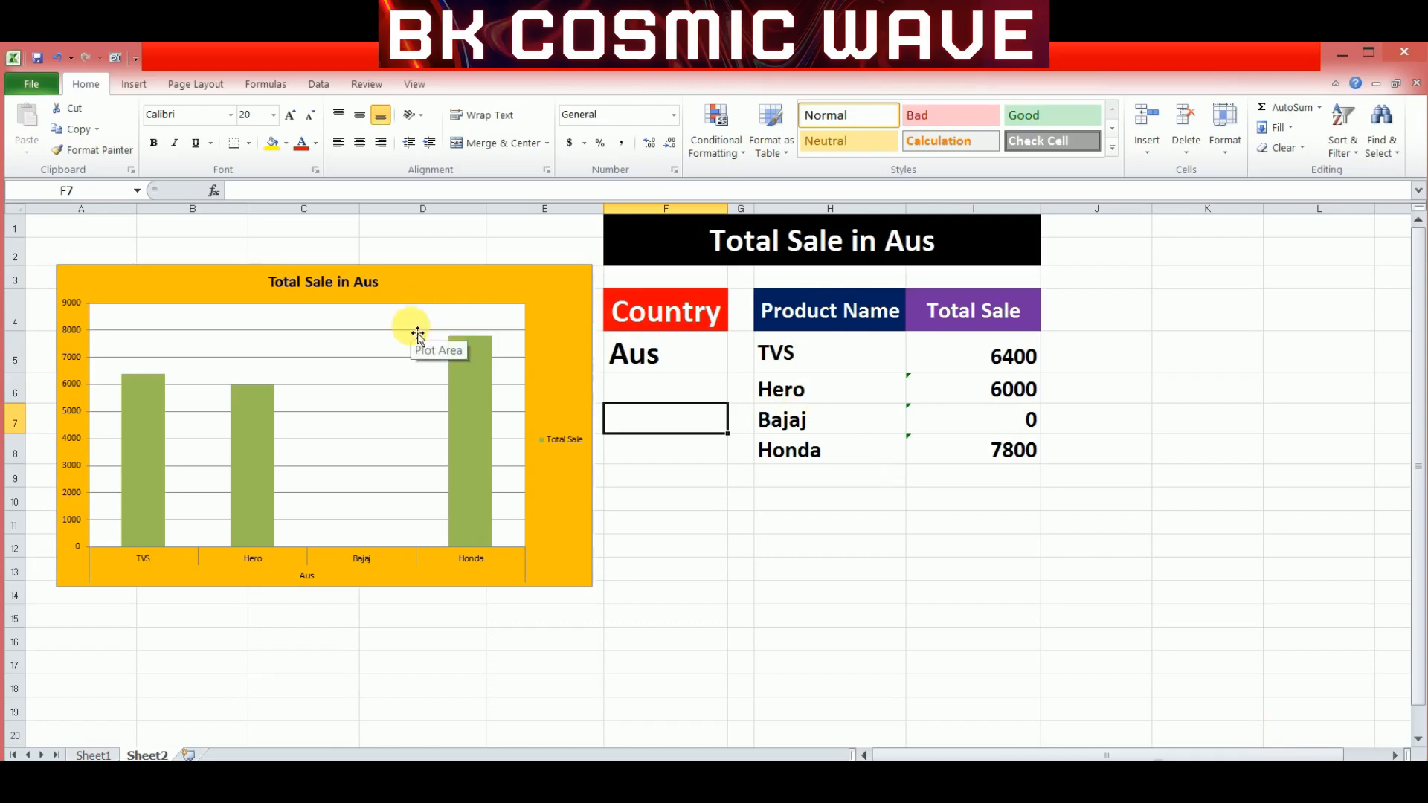
Step: Fill only the Honda column with the preset linear gradient running from black through navy and purple to orange
left_click(484, 414)
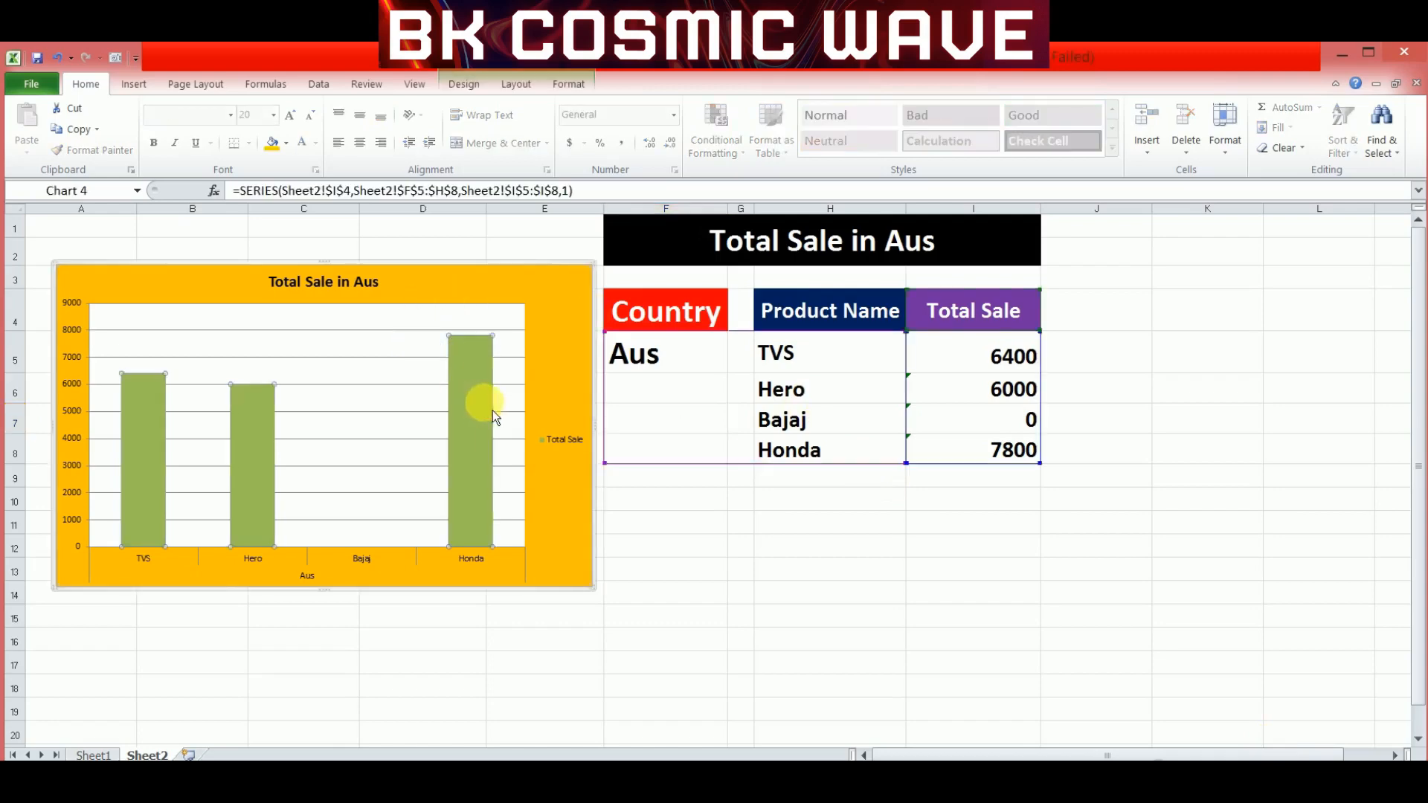
left_click(493, 409)
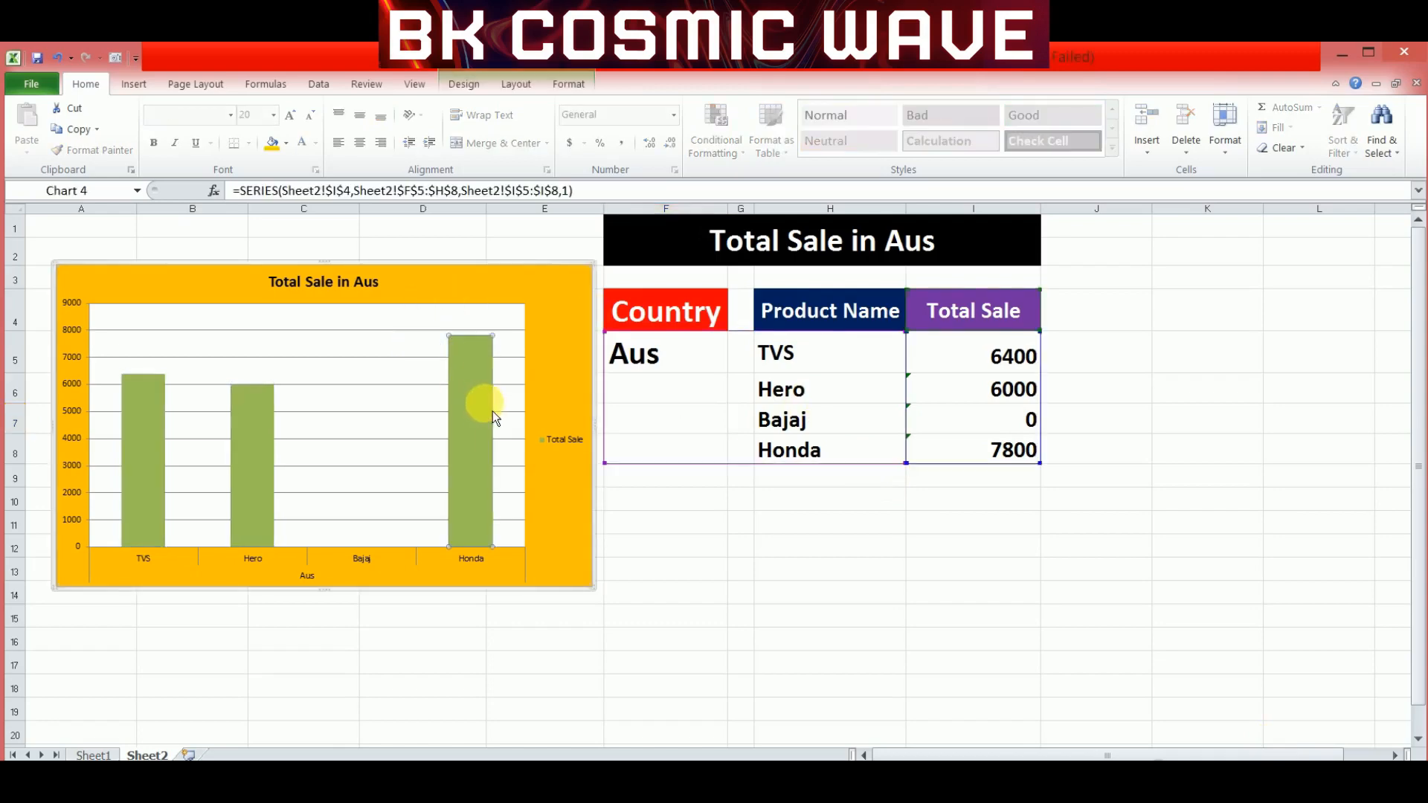
left_click(582, 91)
left_click(578, 110)
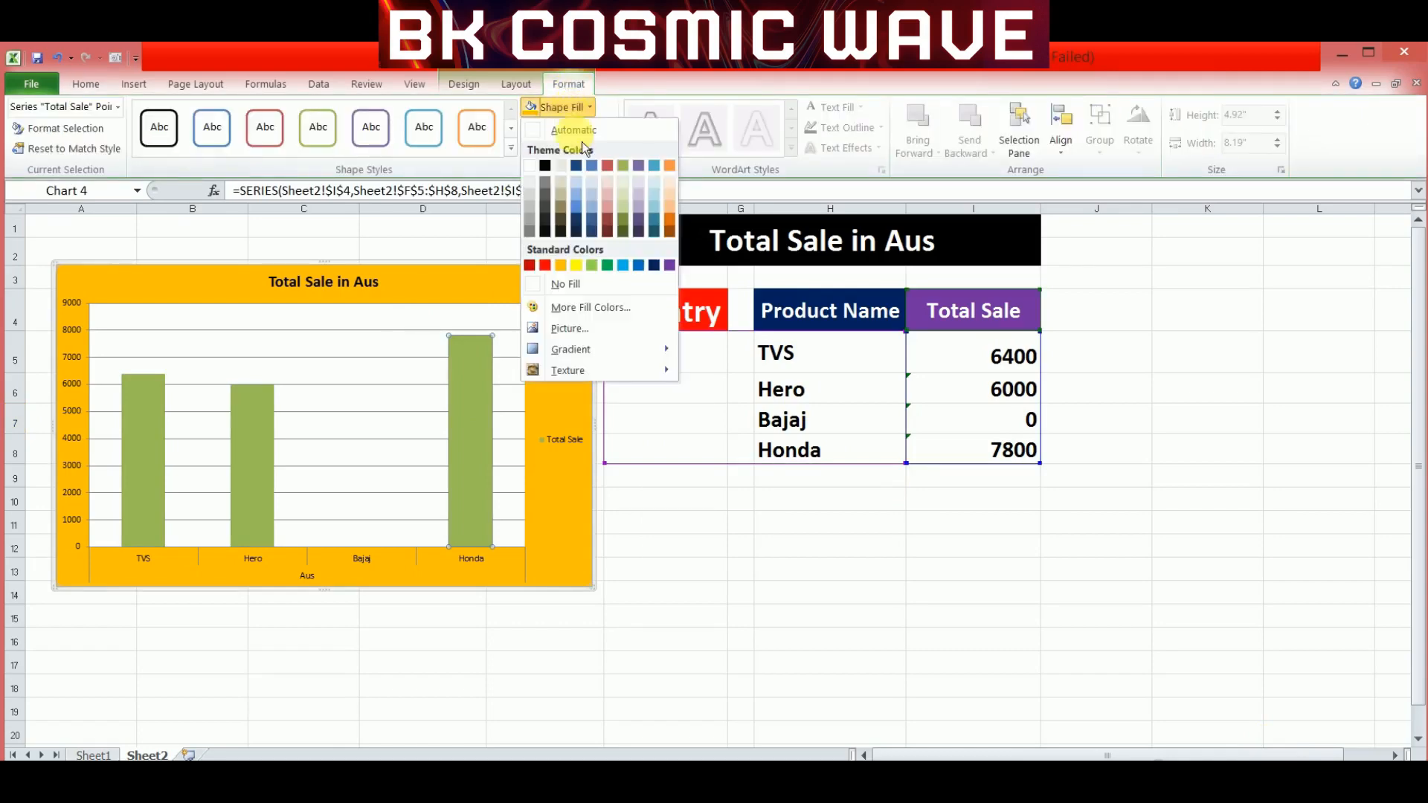
mouse_move(583, 349)
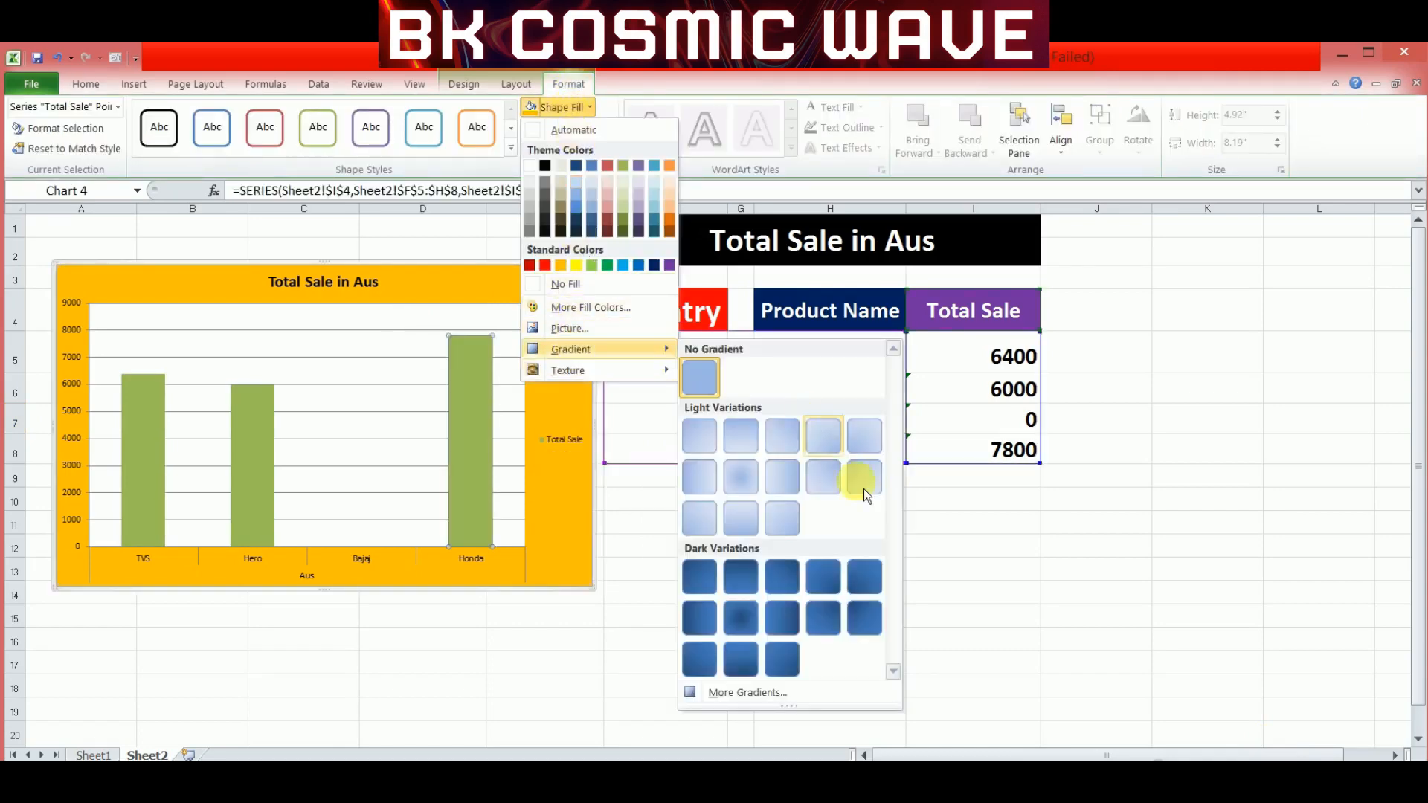
left_click(742, 693)
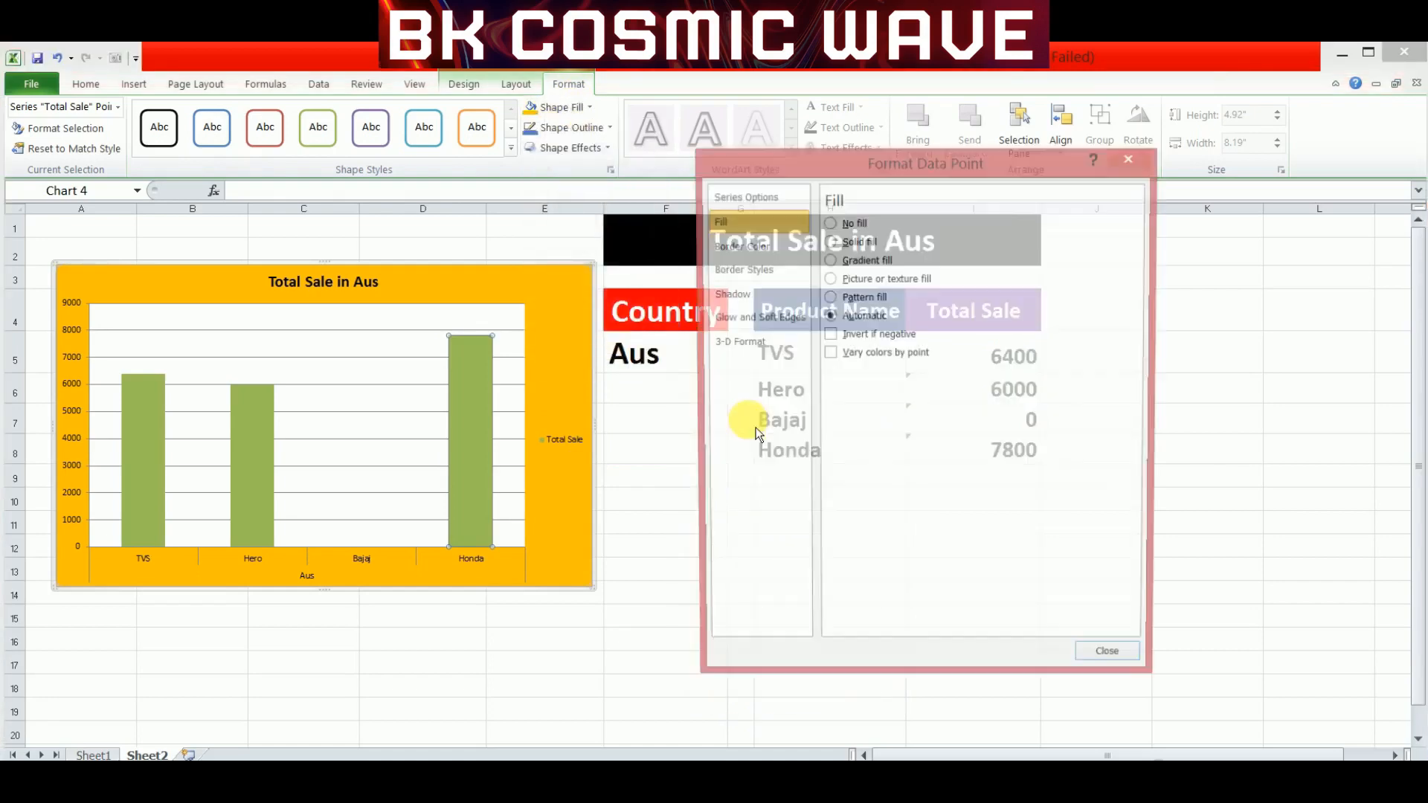
left_click(848, 264)
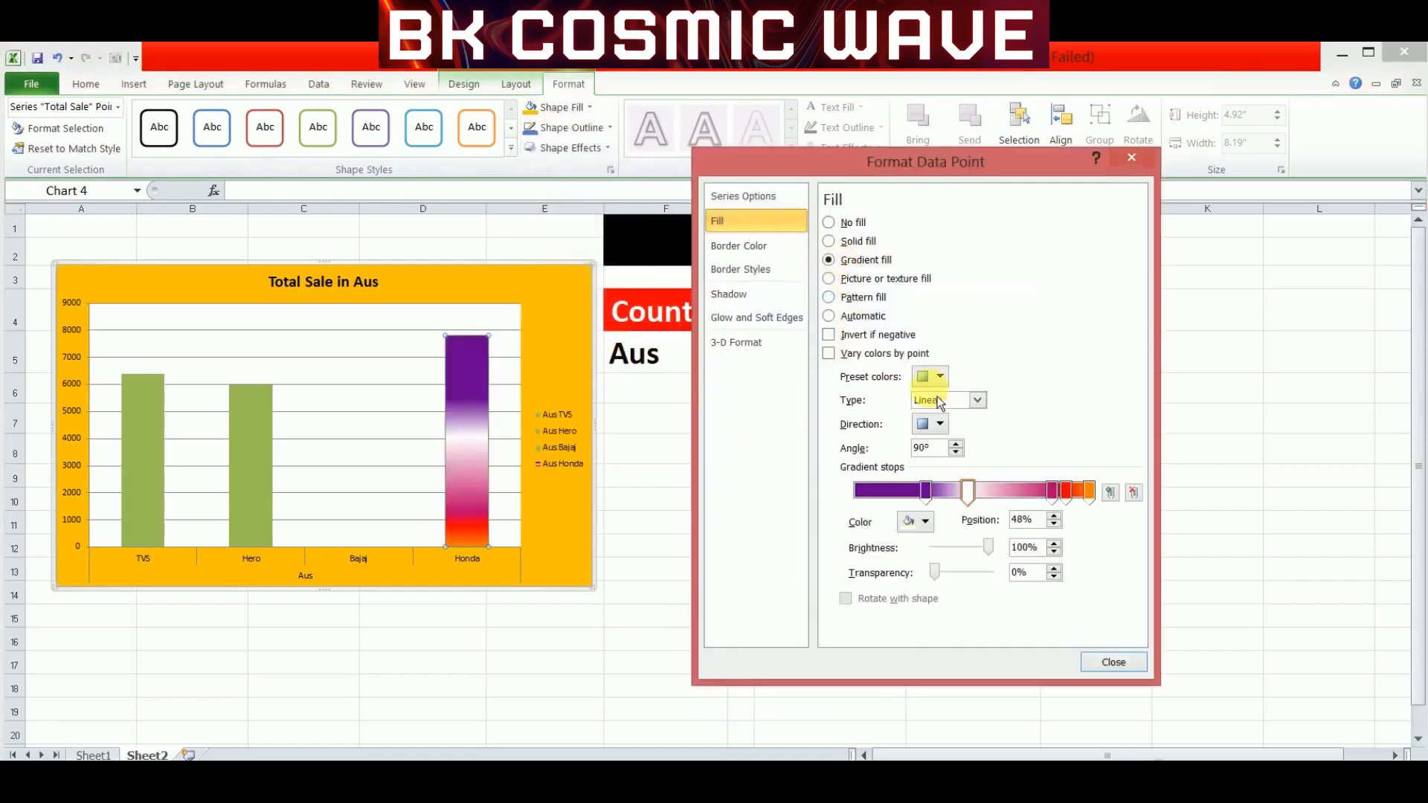
left_click(940, 375)
left_click(970, 405)
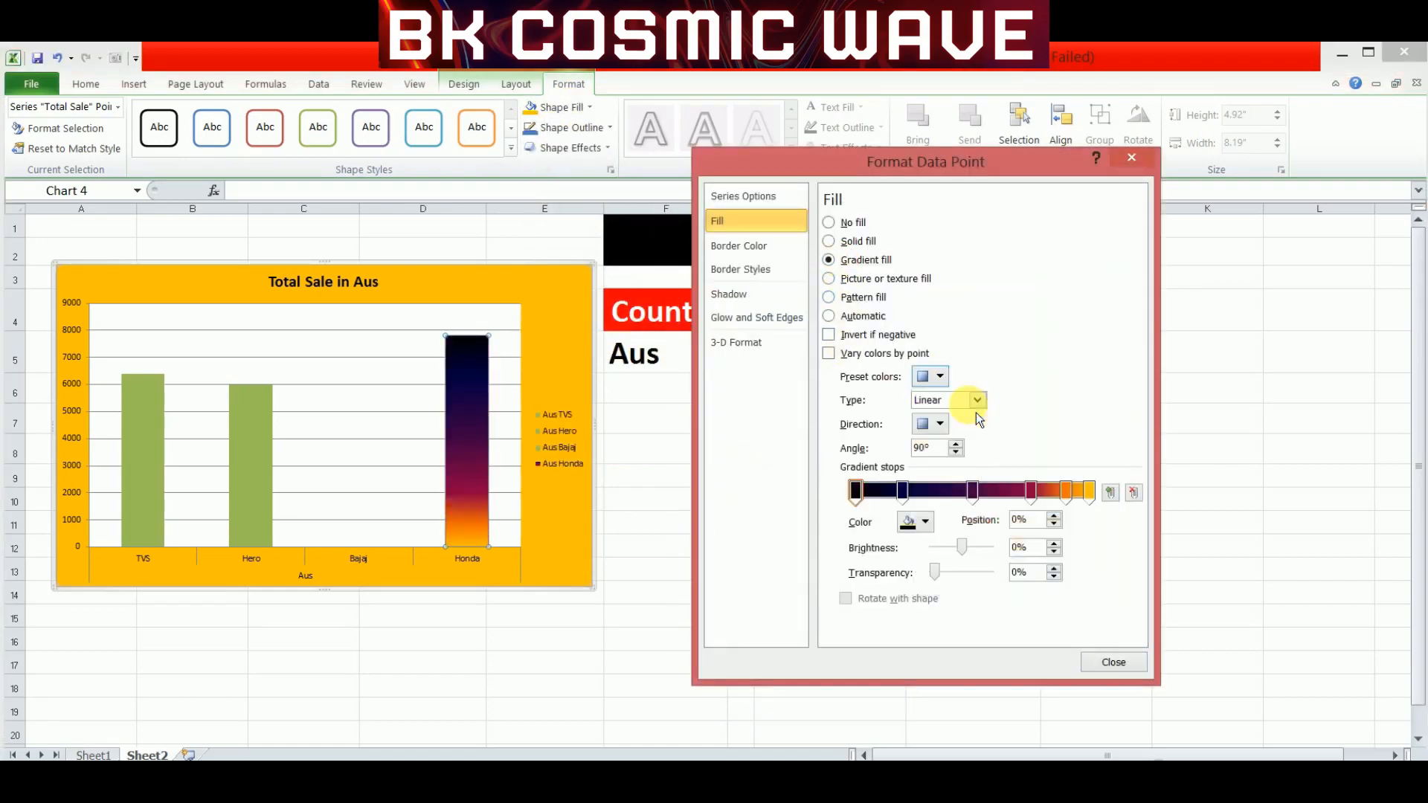
left_click(1120, 664)
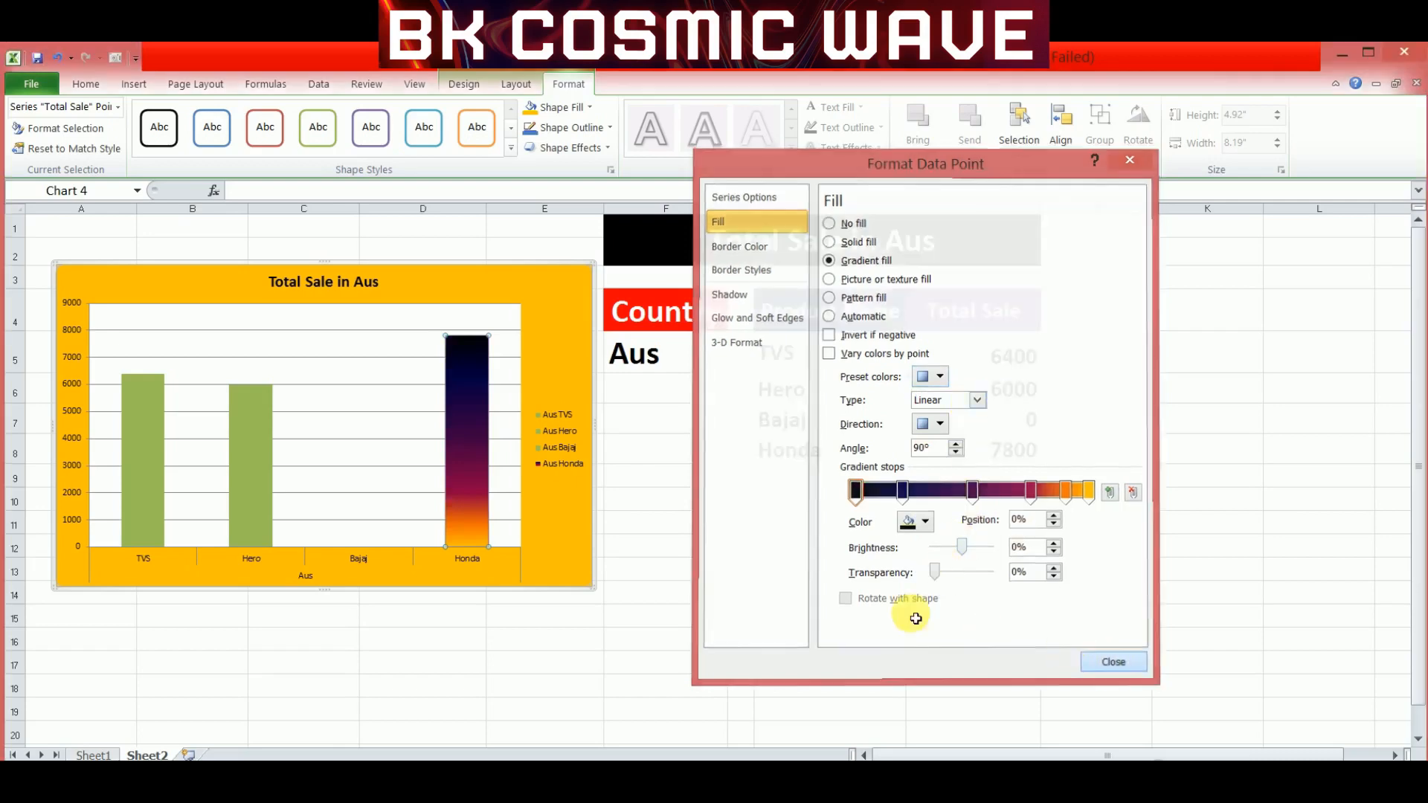